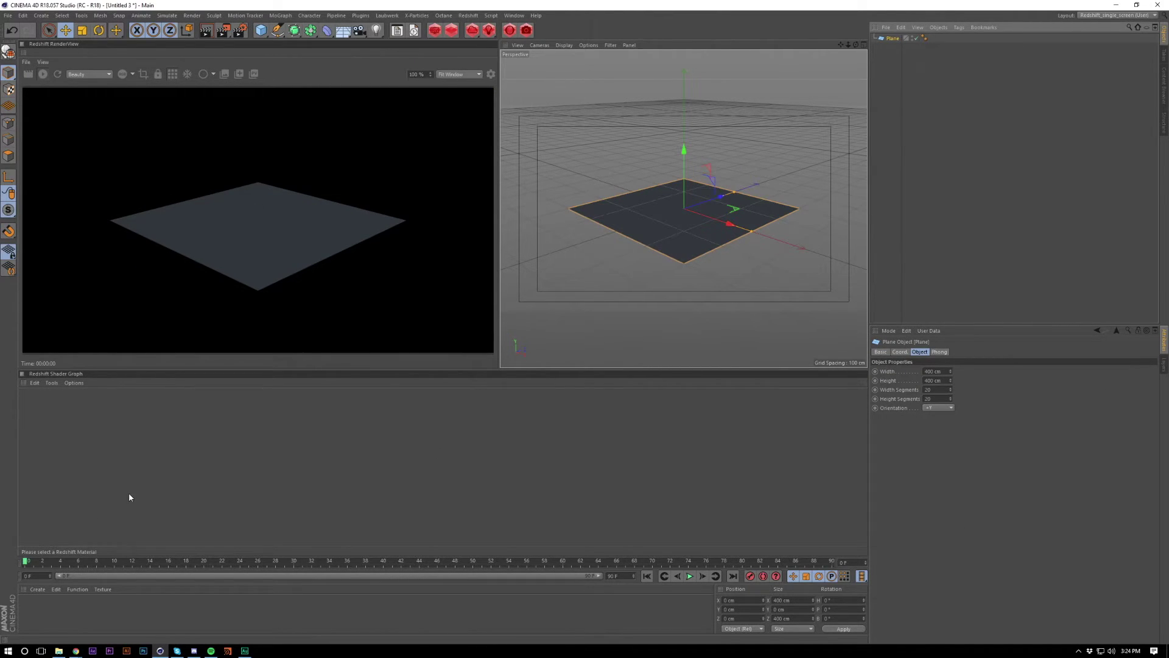
Create a Redshift material with its shader graph open and apply it to the plane.
click(37, 589)
mouse_move(70, 525)
mouse_move(149, 523)
click(185, 524)
drag(209, 503, 325, 464)
click(396, 483)
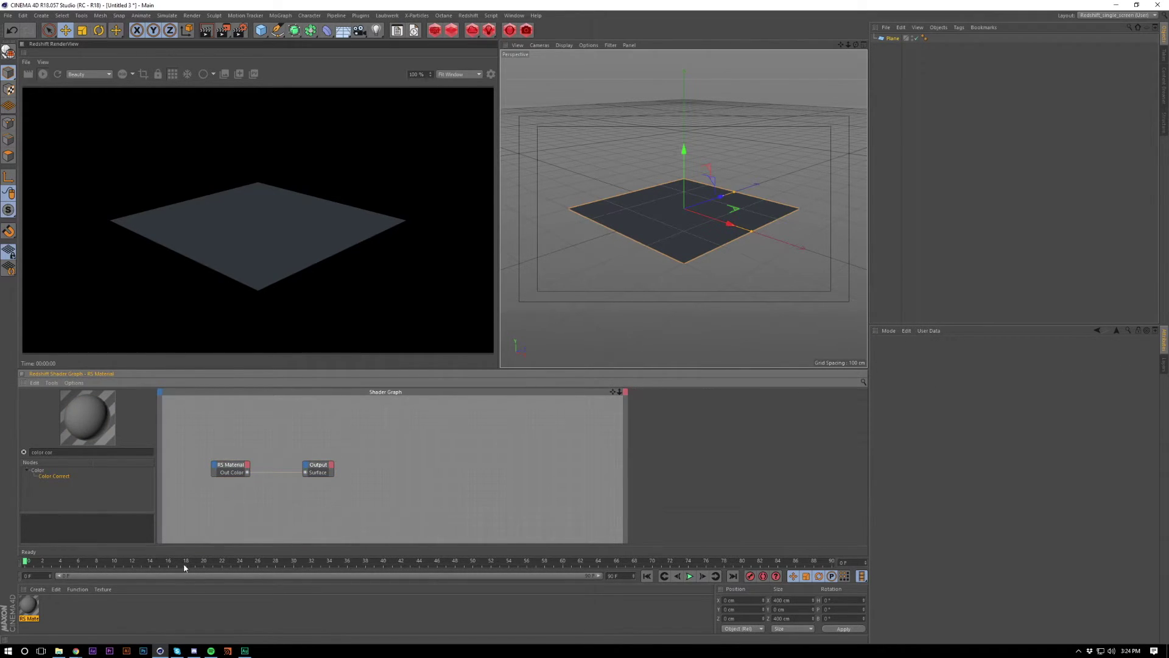
drag(35, 610, 646, 201)
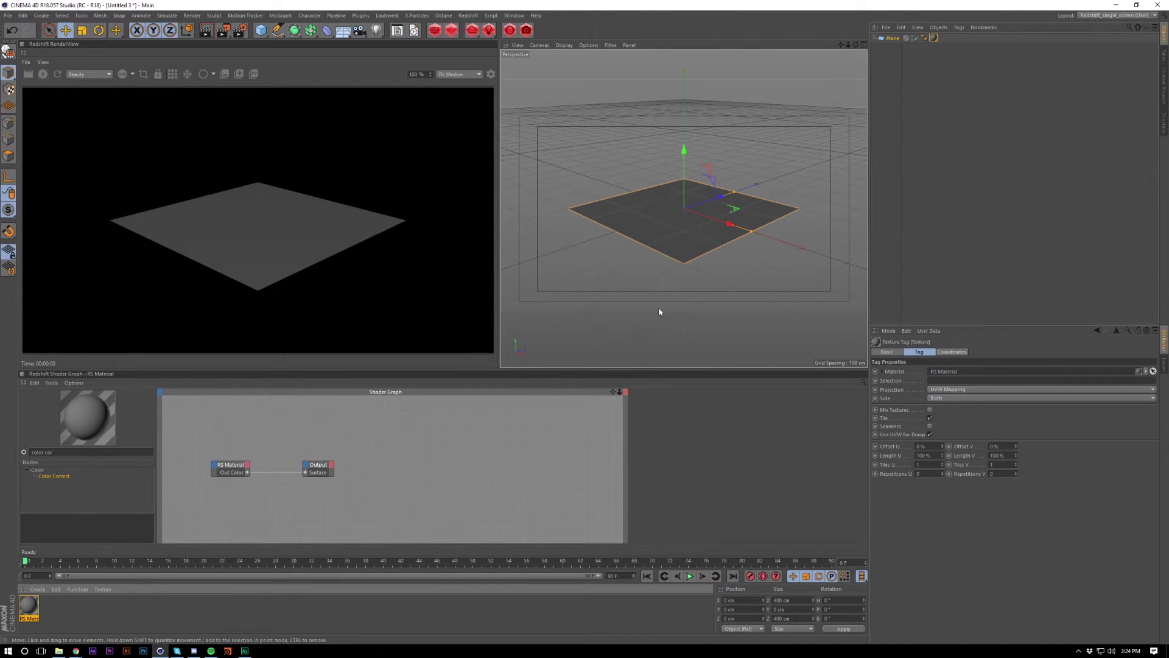
Import the normal, height and texture image files from the file browser into the shader graph and spread the nodes out.
scroll(698, 210, up, 6)
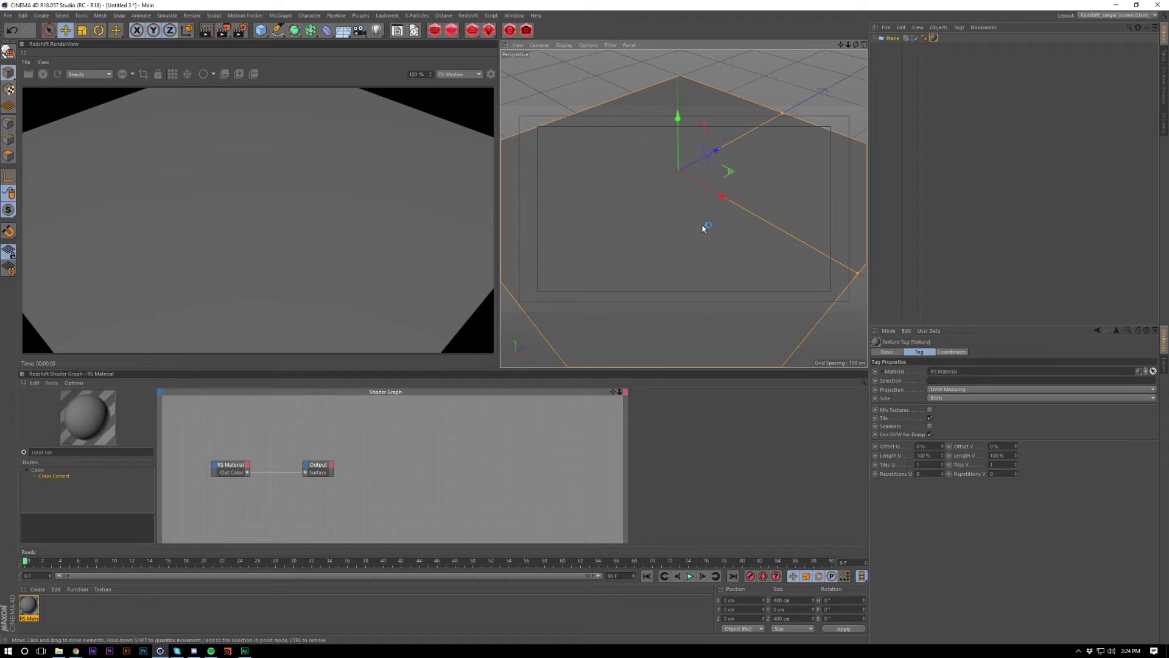
scroll(703, 226, up, 2)
scroll(247, 441, up, 1)
alt+middle_drag(247, 441, 336, 435)
alt+right_drag(247, 441, 271, 441)
scroll(270, 463, up, 2)
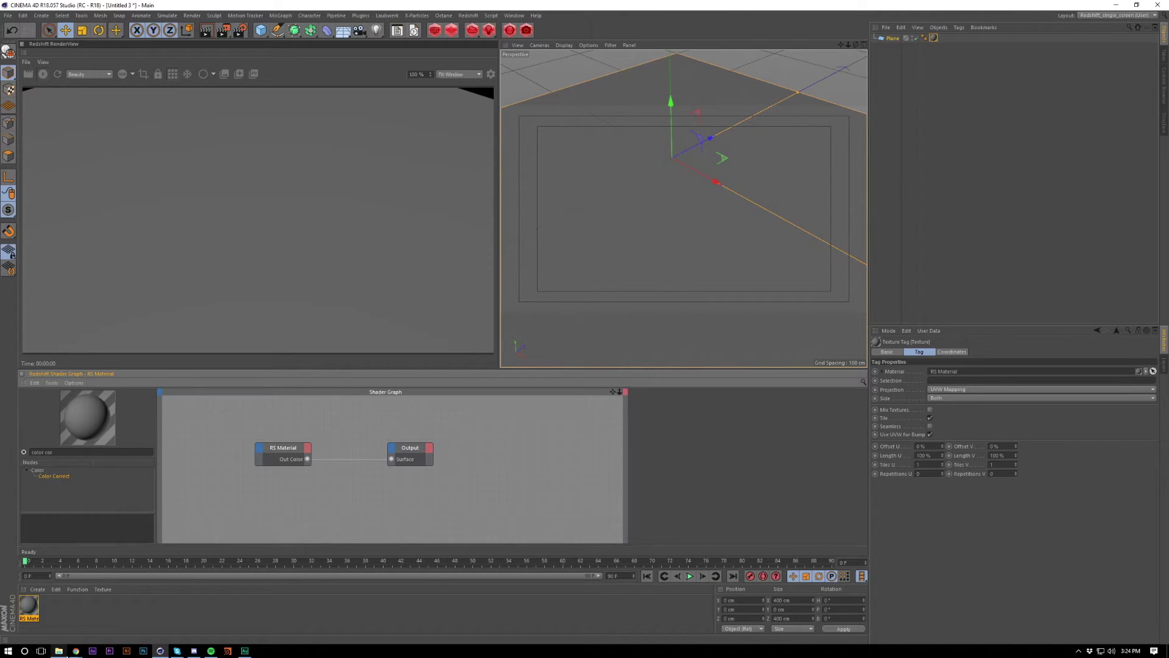
click(58, 651)
click(242, 193)
ctrl+click(292, 194)
ctrl+click(391, 193)
drag(392, 204, 315, 531)
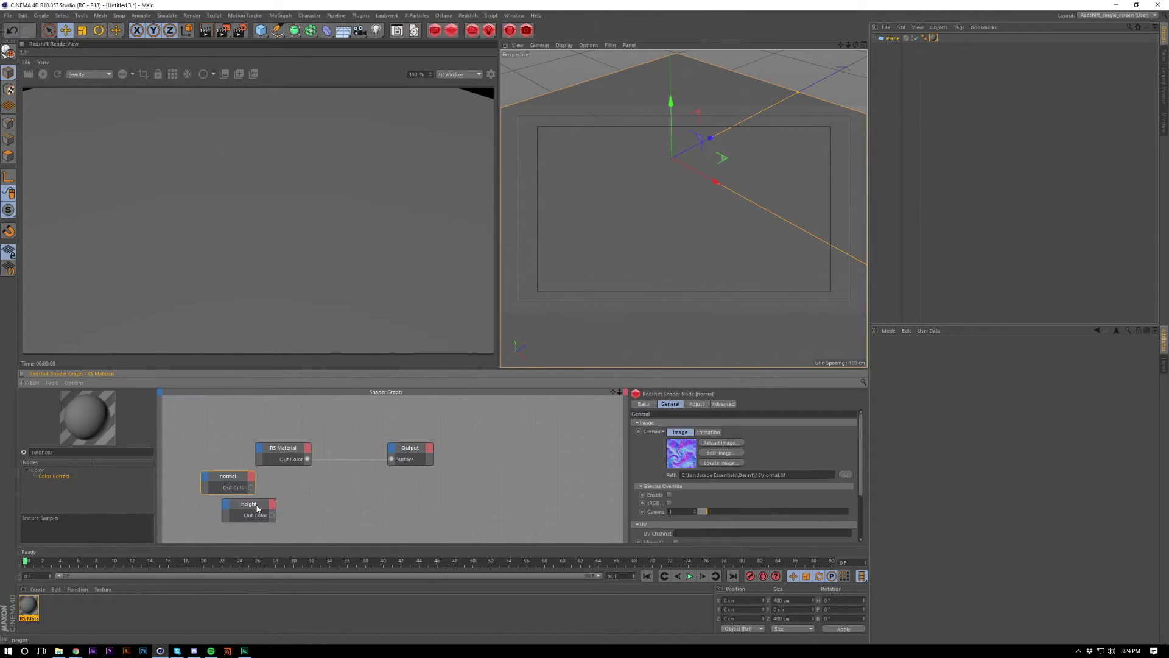
drag(253, 506, 356, 501)
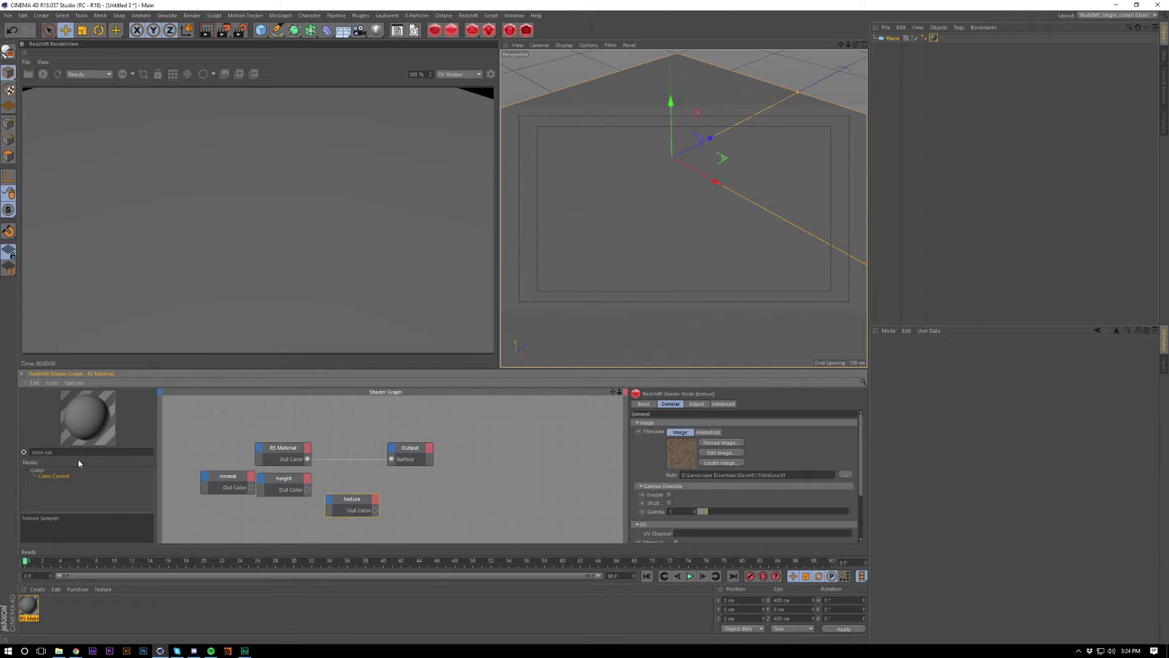
Enlarge the Output node and add a Displacement input to it.
drag(417, 451, 581, 501)
click(516, 439)
click(537, 450)
click(561, 509)
Find the Displacement node, add it to the shader graph, and move the texture node beside RS Material.
click(59, 451)
text(displace)
drag(57, 478, 444, 495)
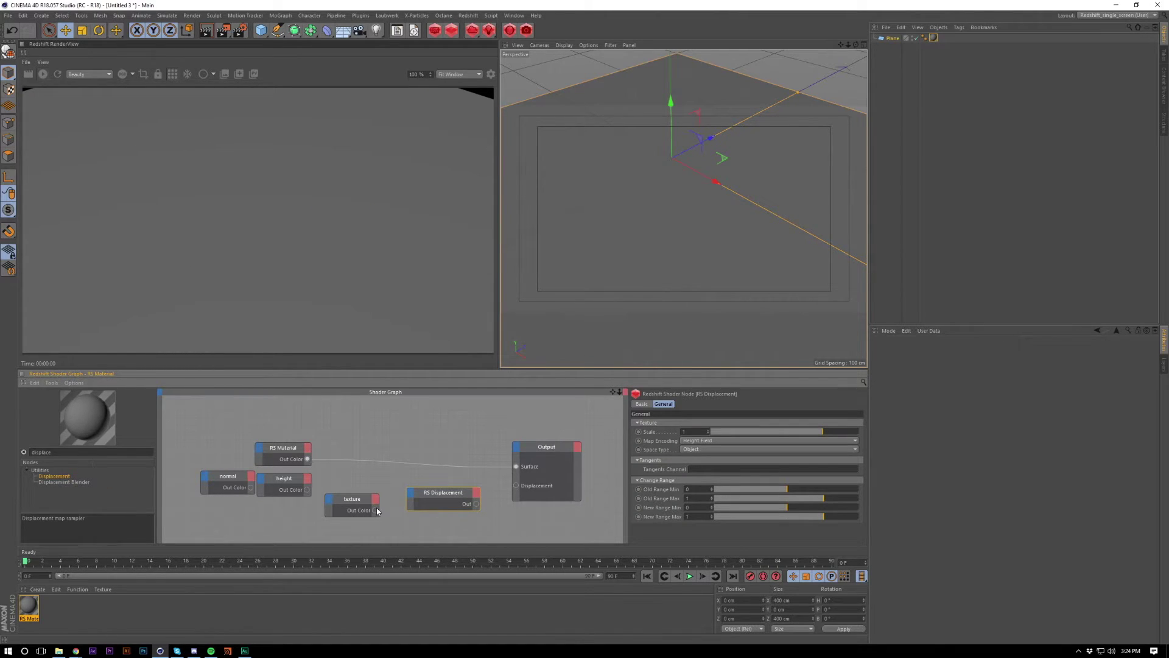
drag(340, 501, 218, 449)
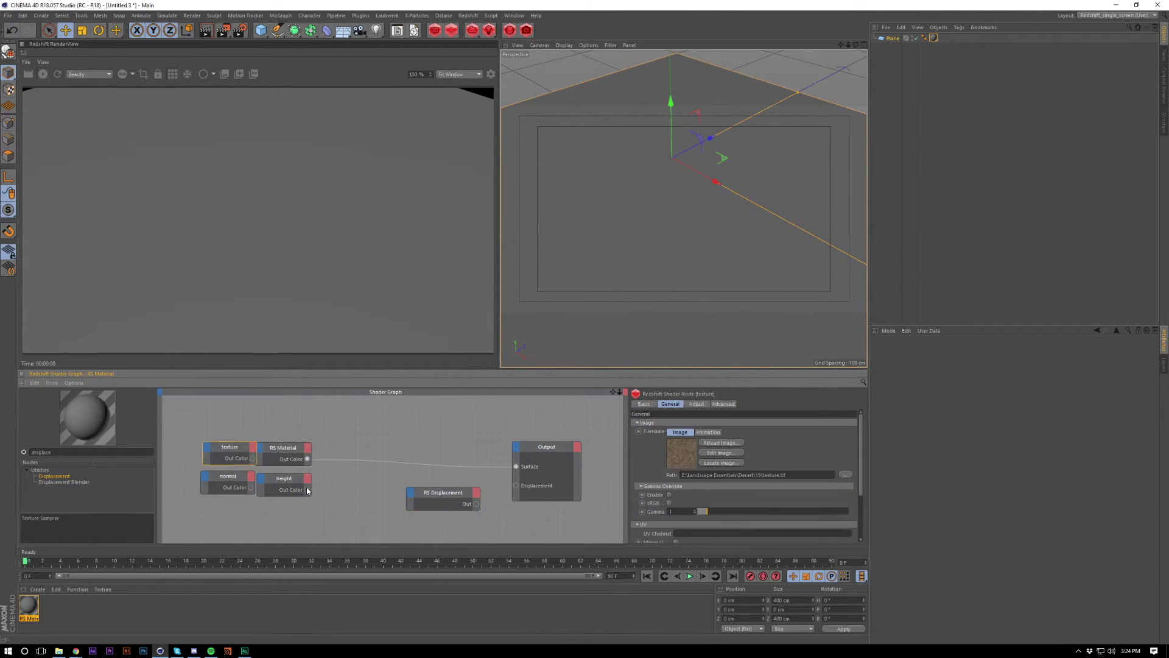
Connect the height node to the RS Displacement node's Tex Map and its output to the Output node's Displacement input.
drag(307, 490, 412, 494)
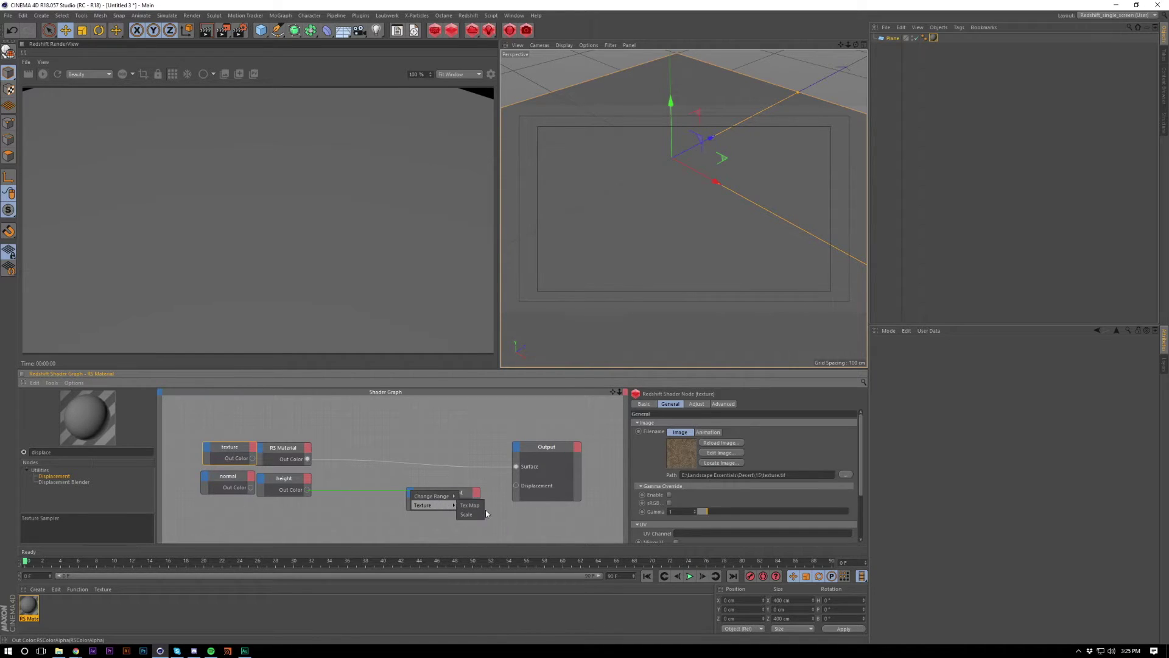
click(472, 502)
drag(293, 483, 328, 497)
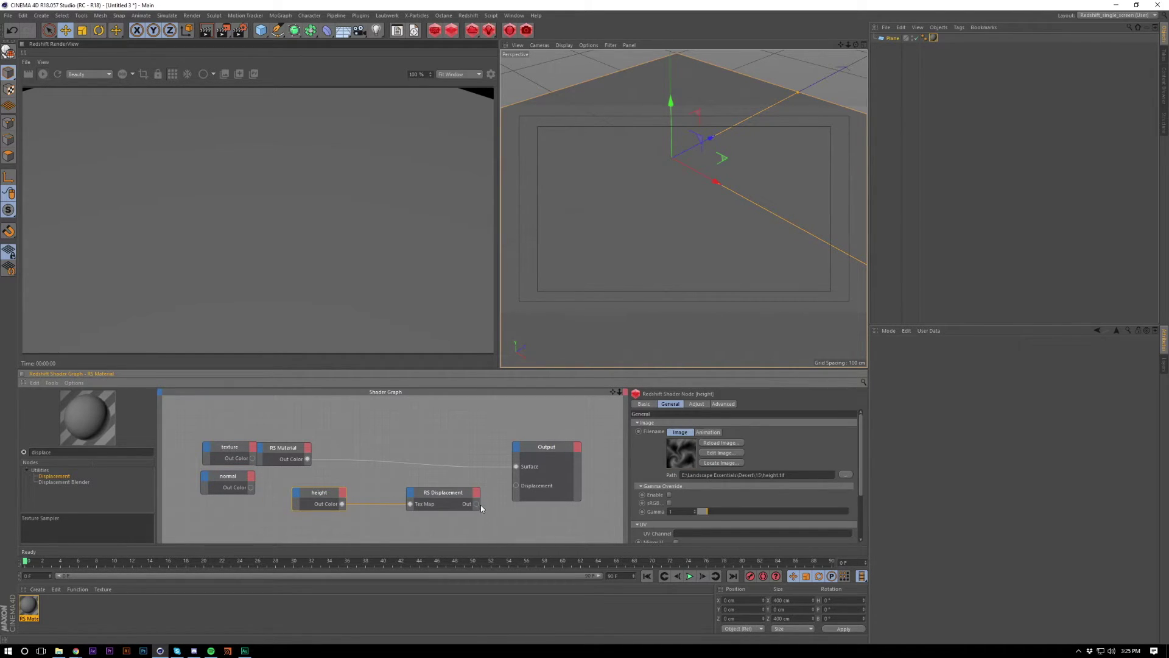
drag(516, 487, 516, 485)
Set the height node's remap scale to 0.98 and offset to 0.02 on both axes.
alt+drag(572, 263, 663, 242)
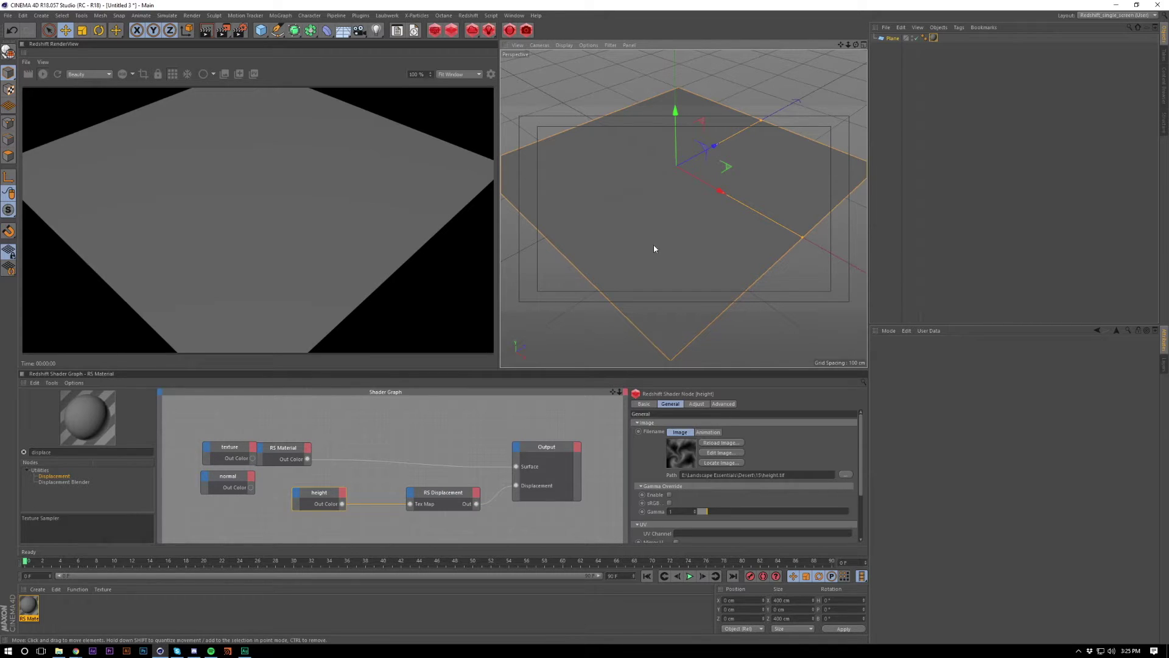
click(365, 494)
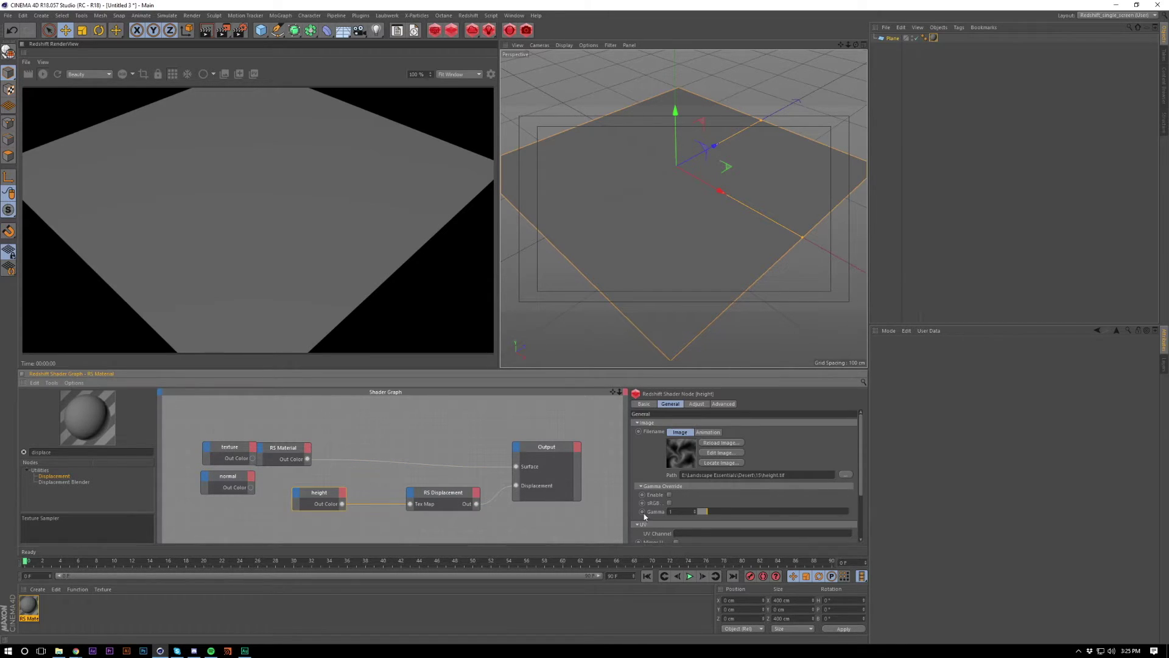
scroll(645, 508, down, 3)
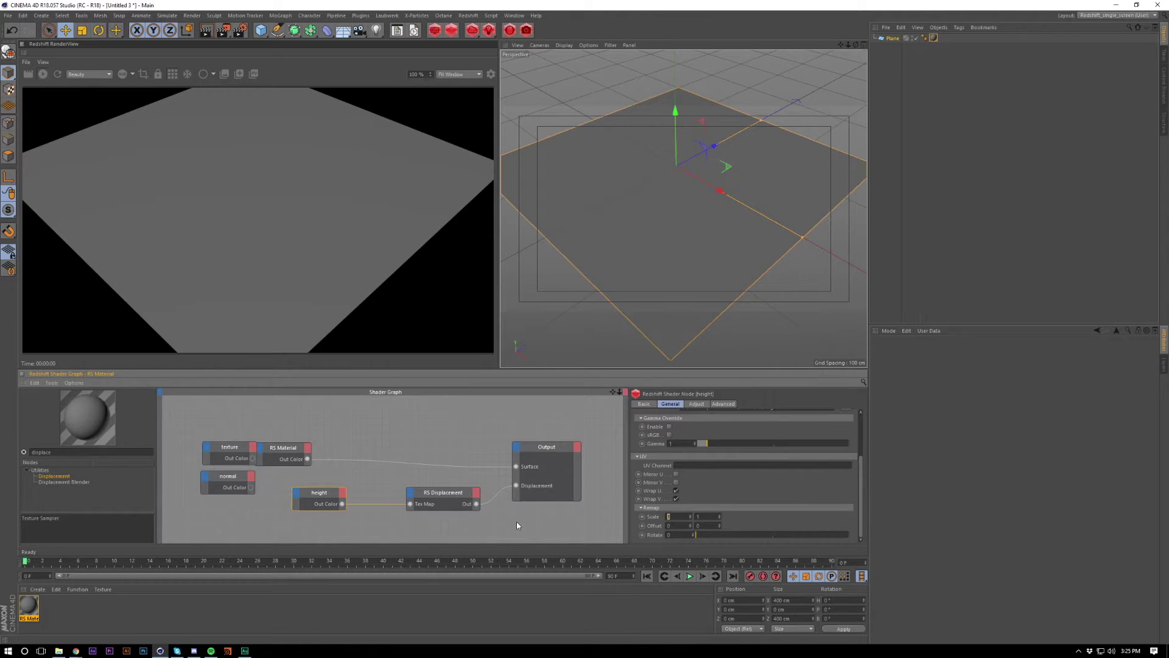
text(0.98)
key(Tab)
text(0.98)
key(Tab)
text(0.02)
key(Tab)
text(0.02)
key(Tab)
Give the texture node a remap scale of 0.98 and an offset of 0.02 on both axes.
click(234, 447)
scroll(633, 499, down, 3)
text(.98)
key(Tab)
text(.98)
key(Tab)
key(Return)
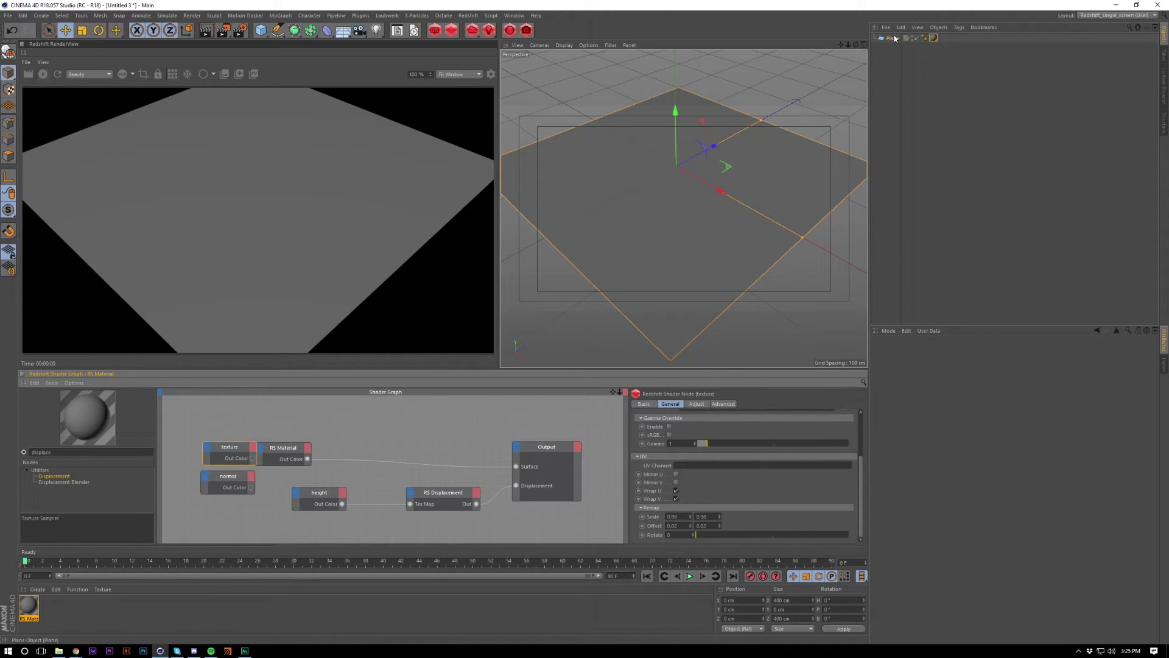
Add a Redshift Object tag to the plane.
right_click(895, 38)
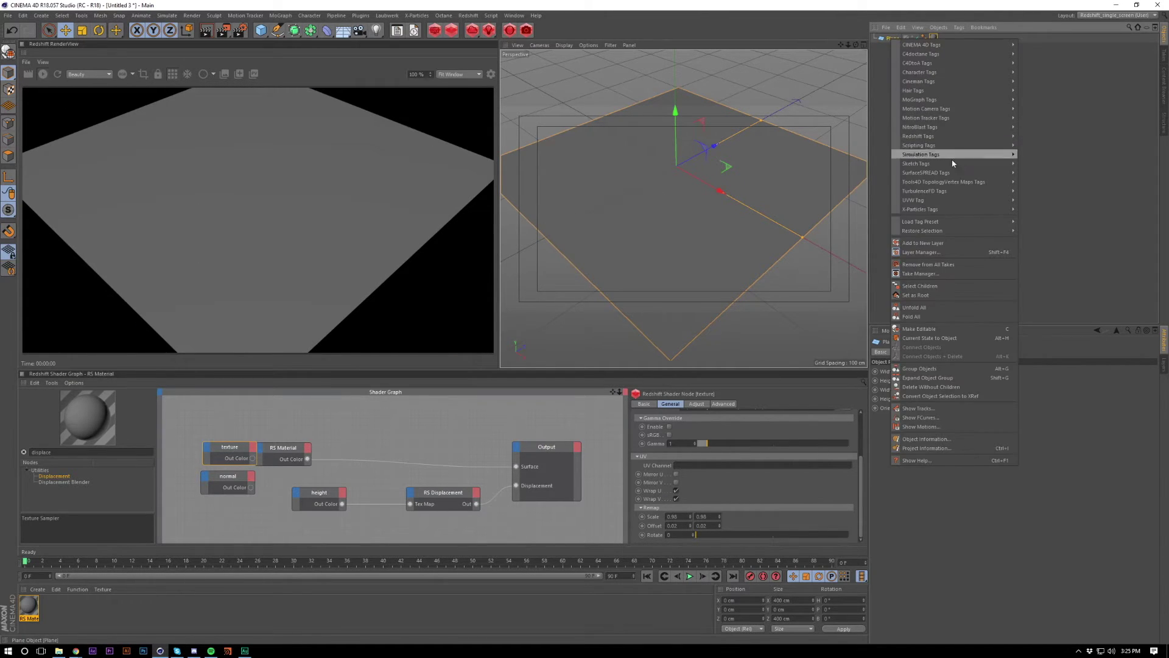
mouse_move(950, 137)
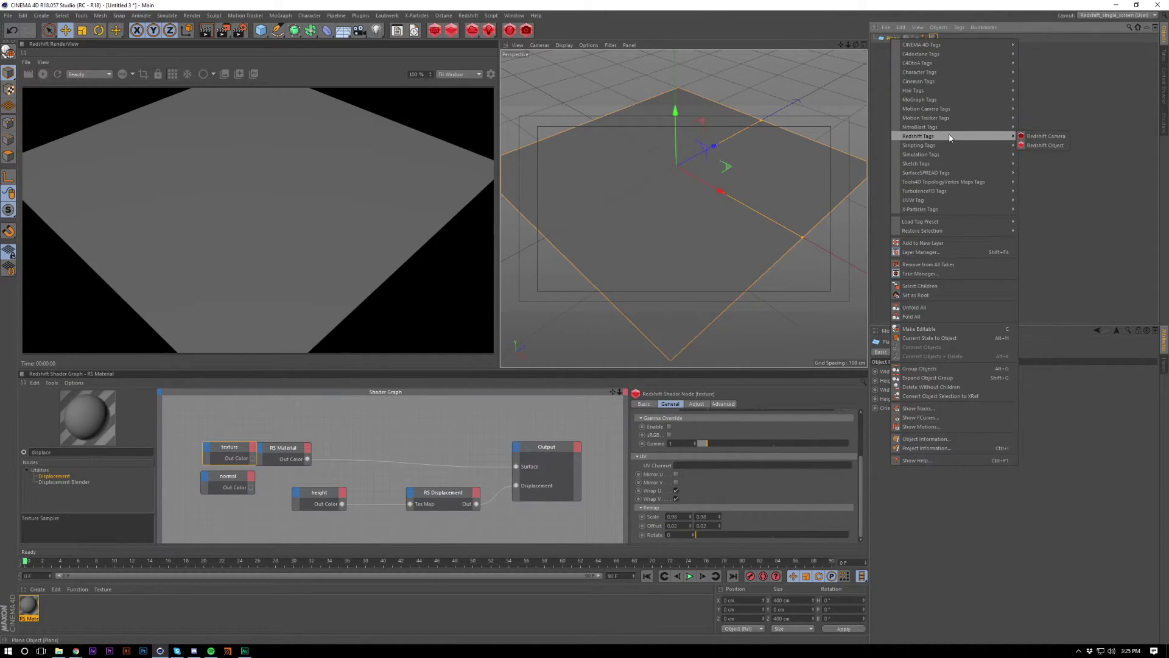
click(1045, 146)
Rename the plane object as Landscape.
double_click(890, 38)
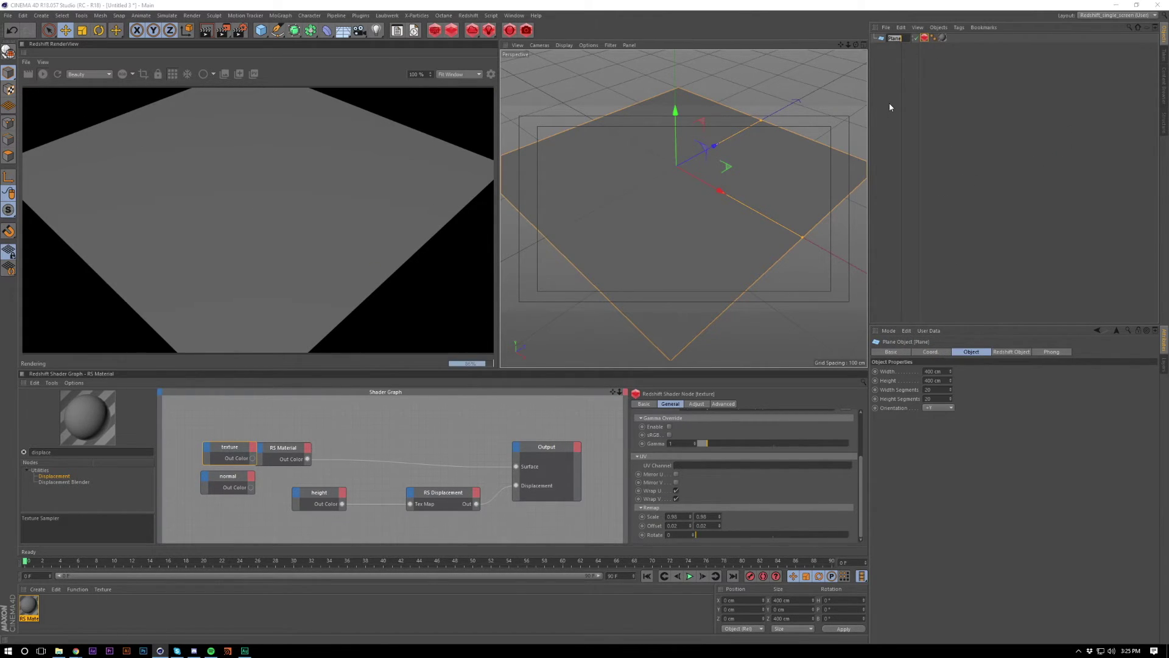
text(Land)
key(Return)
text(scape)
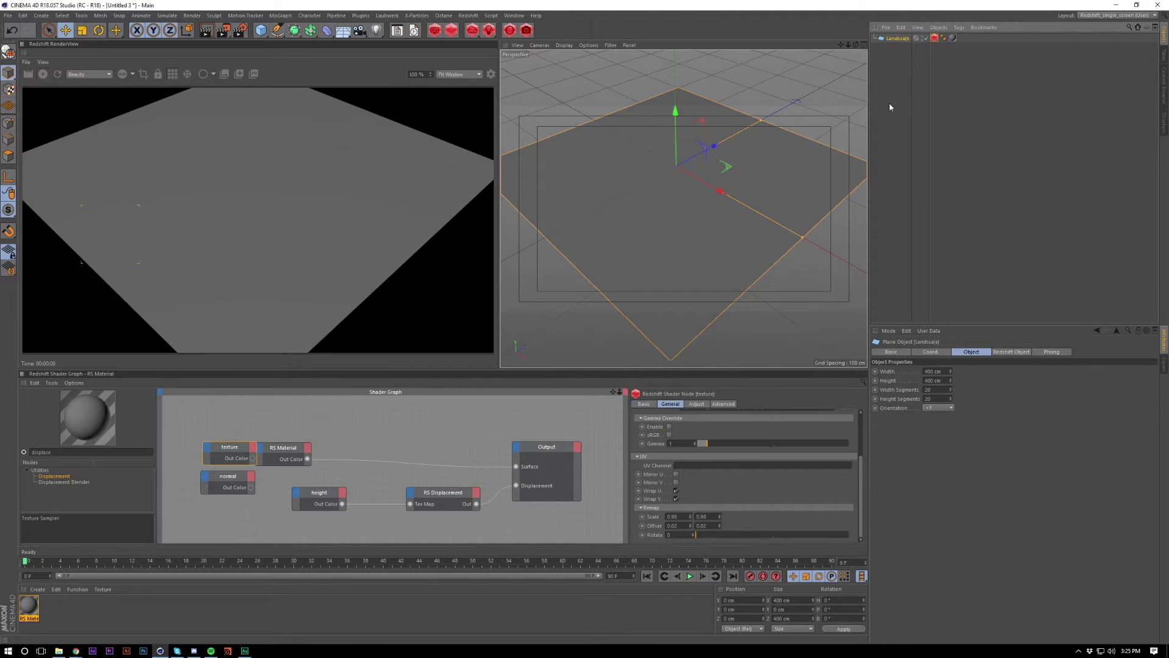
key(Return)
double_click(897, 39)
text(Landscape)
key(Return)
Override the geometry settings in the Landscape's Redshift Object tag and enable both tessellation and displacement.
click(936, 38)
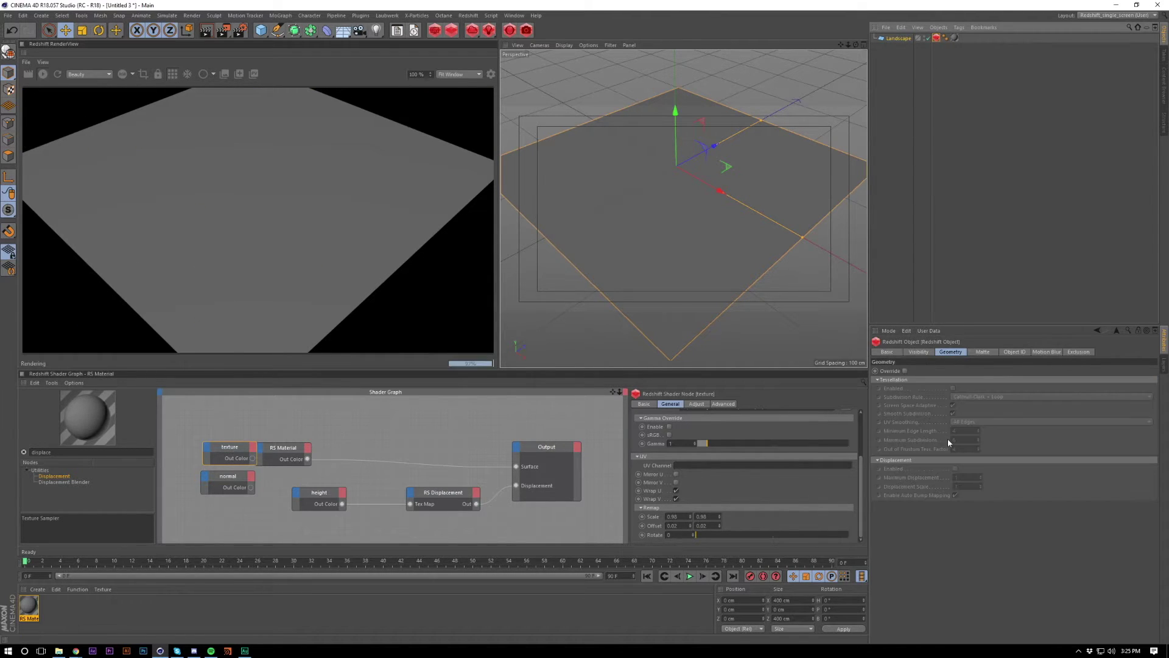
click(905, 371)
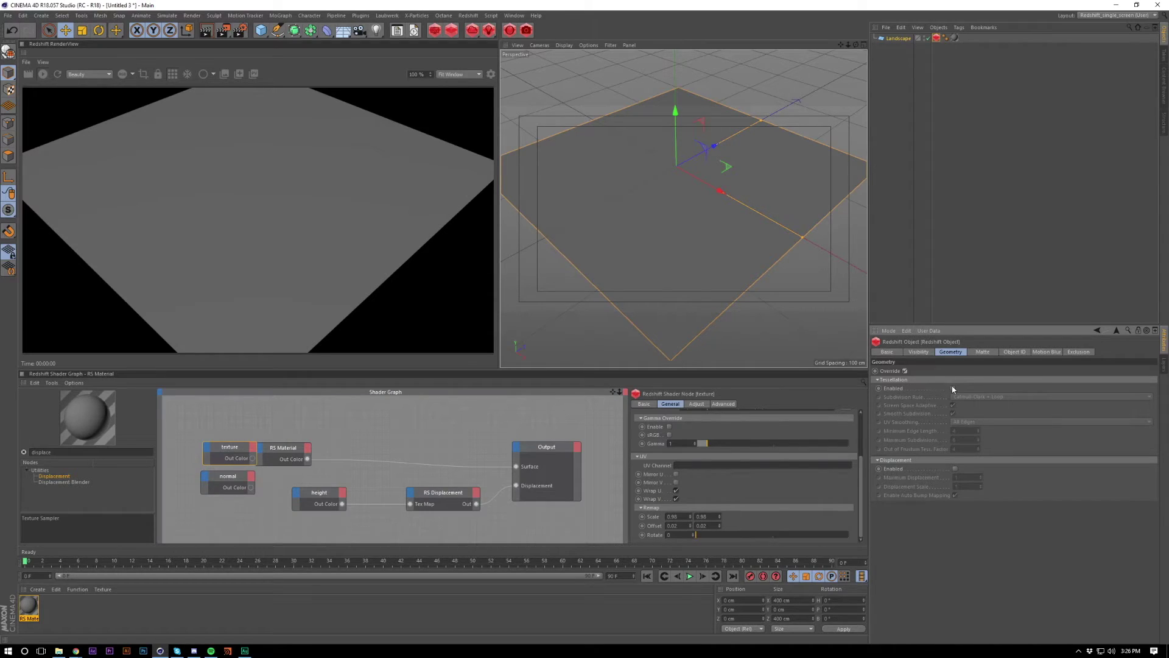
click(953, 388)
click(955, 468)
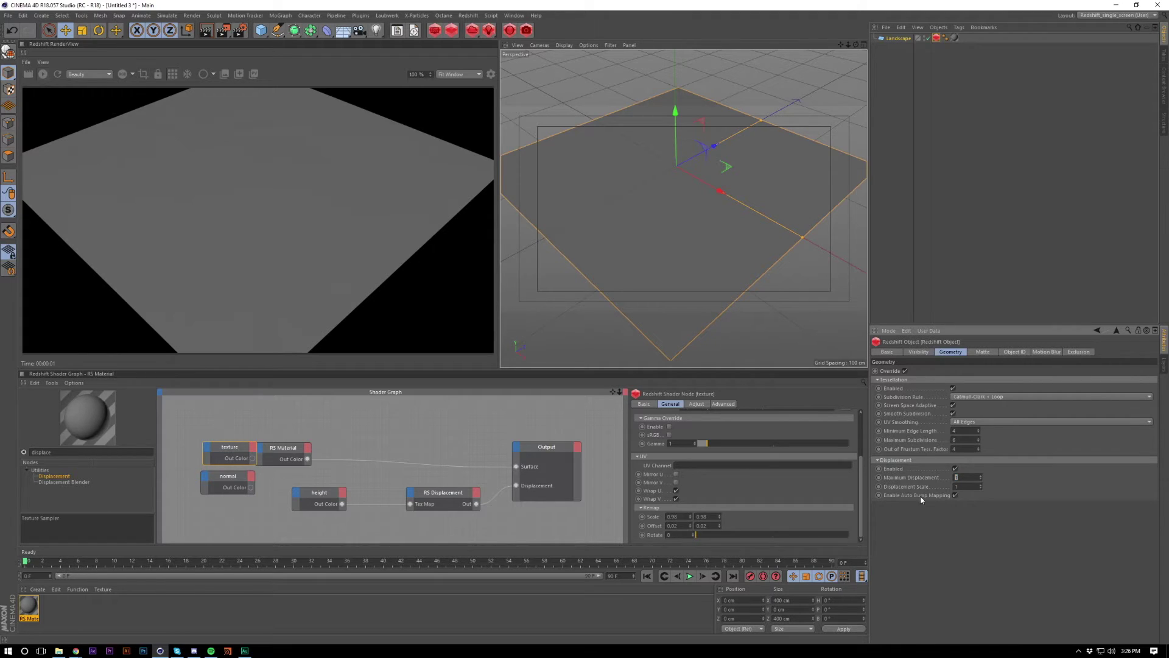
Set the maximum displacement and the displacement scale to 70.
text(70)
key(Tab)
text(70)
key(Return)
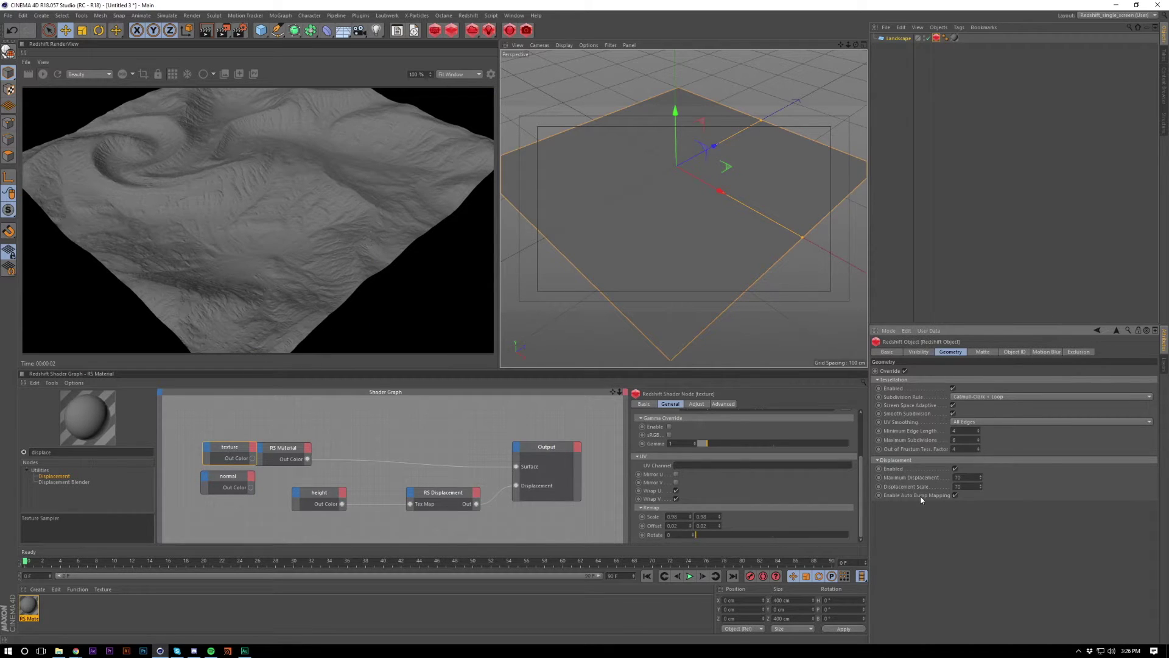
Set the maximum displacement and the displacement scale to 80.
scroll(674, 207, up, 2)
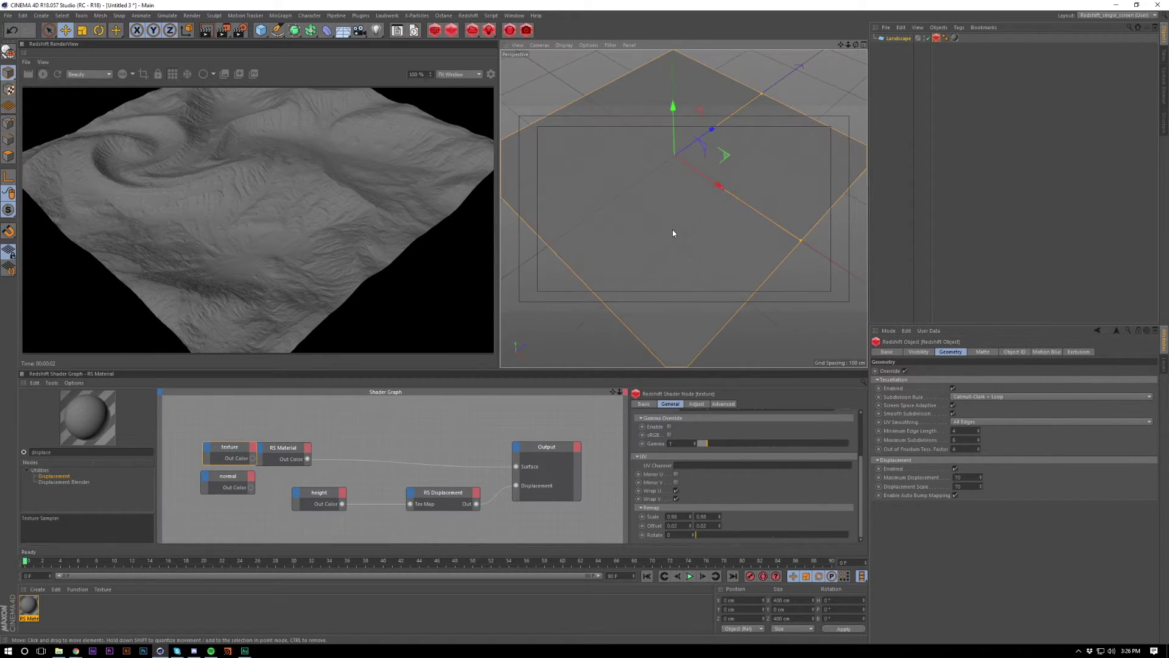
double_click(968, 476)
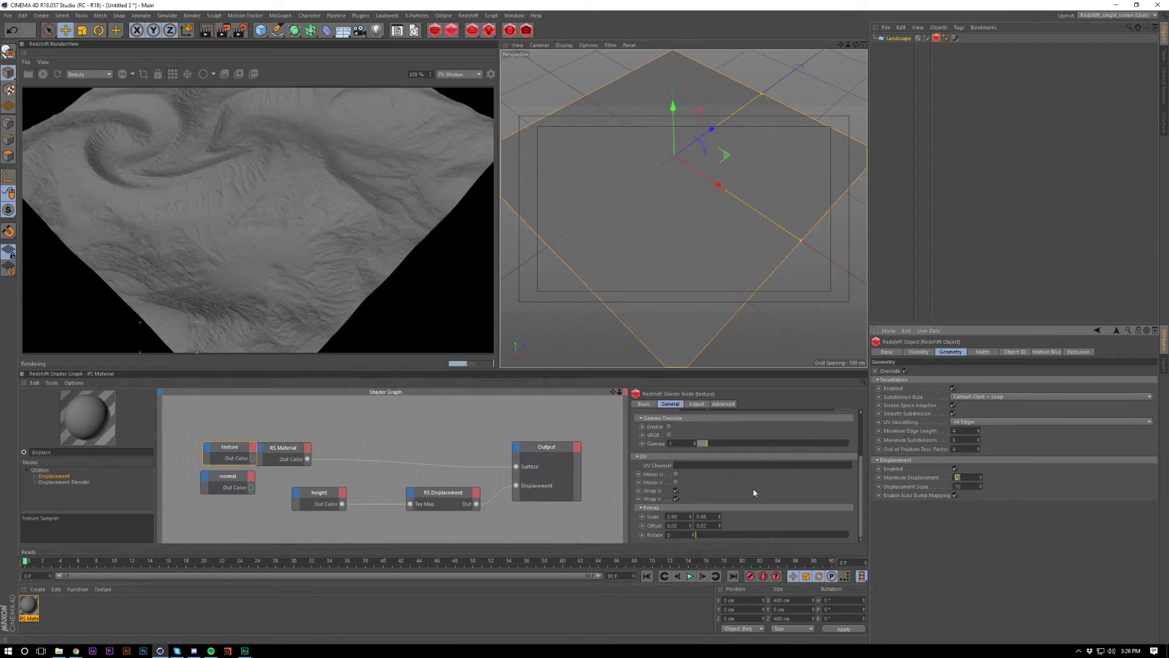
text(80)
key(Tab)
text(80)
key(Return)
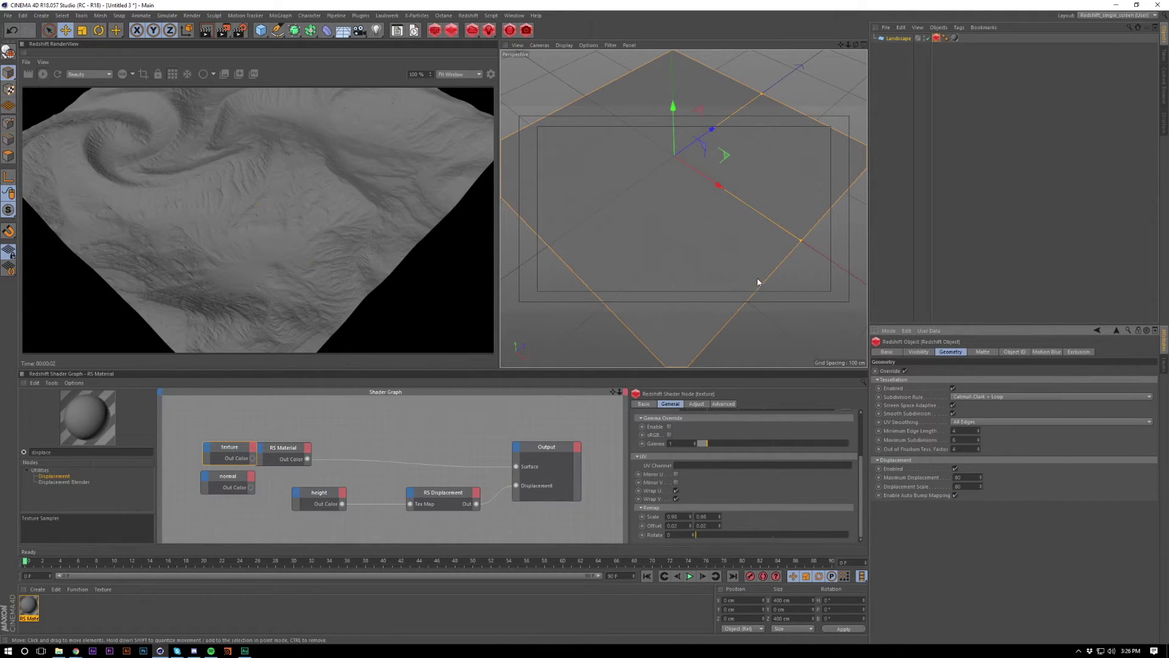
Set the minimum edge length and out-of-frustum tessellation factor to 2, and the maximum subdivisions to 4.
scroll(760, 271, up, 4)
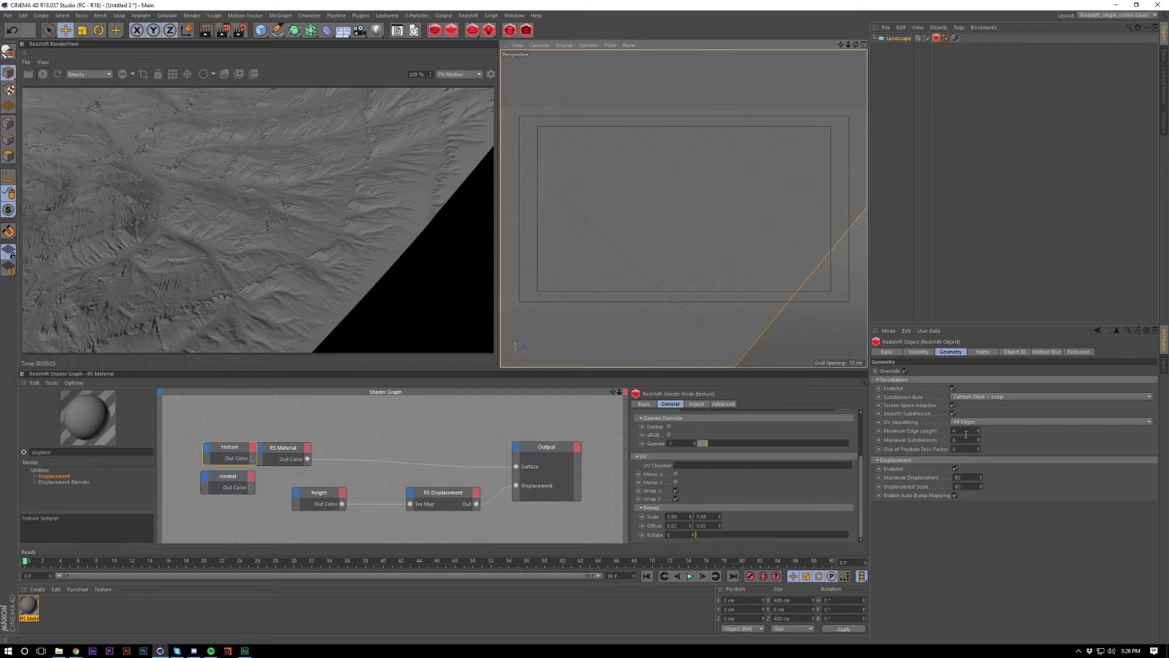
scroll(686, 244, down, 4)
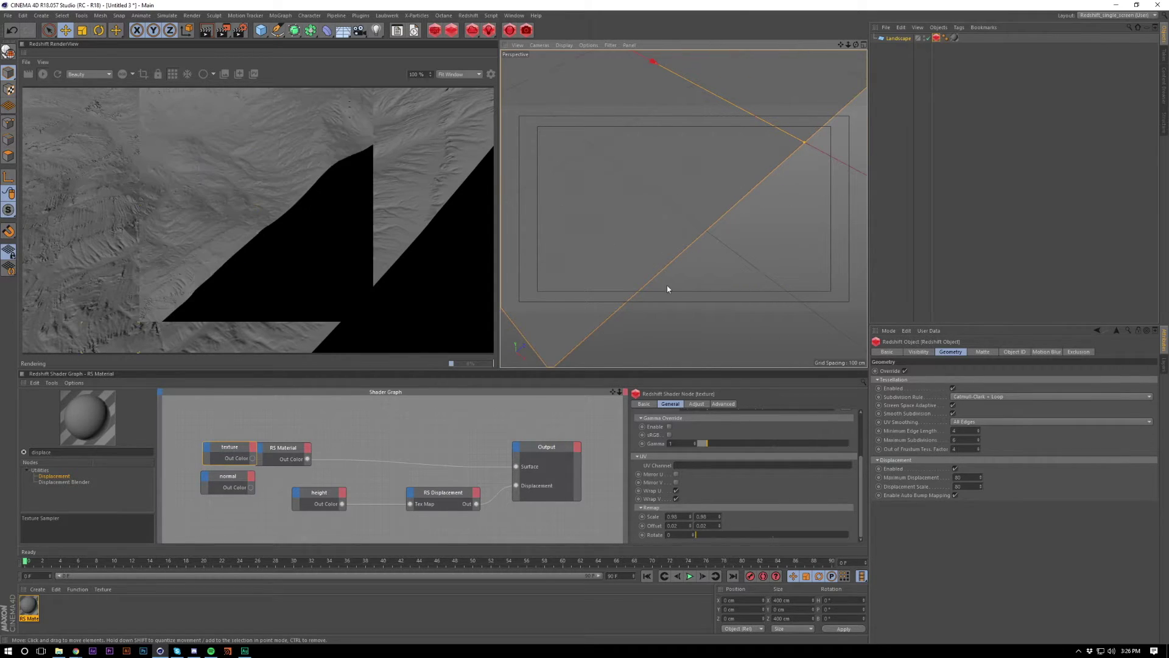
alt+middle_drag(615, 220, 694, 220)
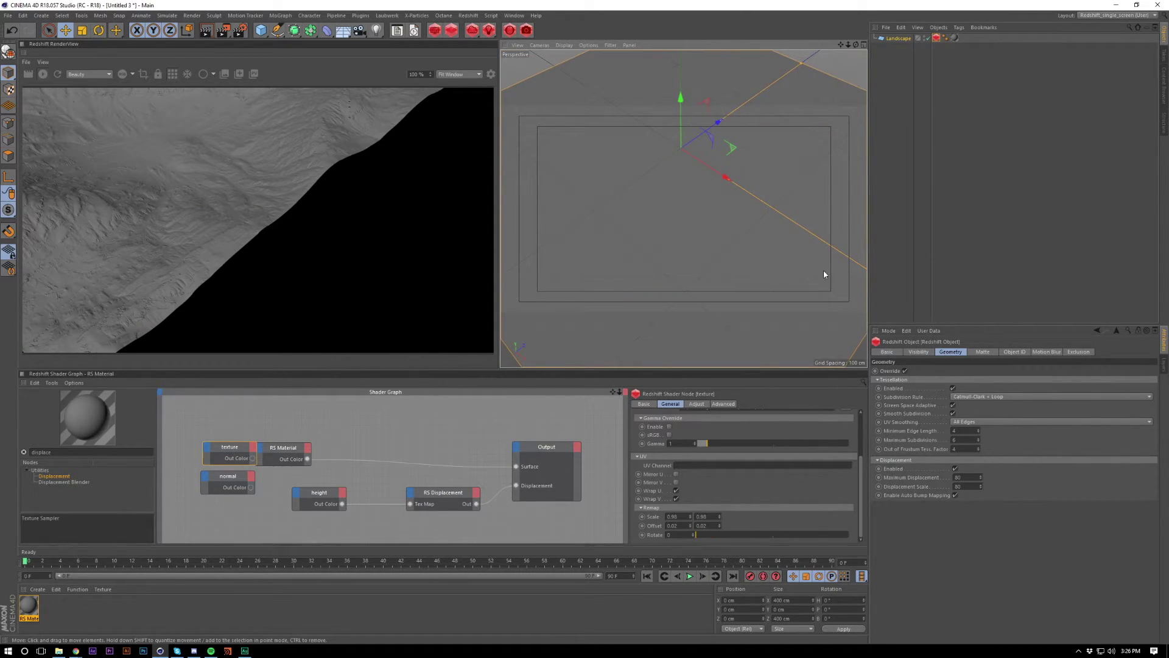
drag(964, 431, 946, 442)
click(967, 449)
key(Return)
drag(963, 440, 932, 441)
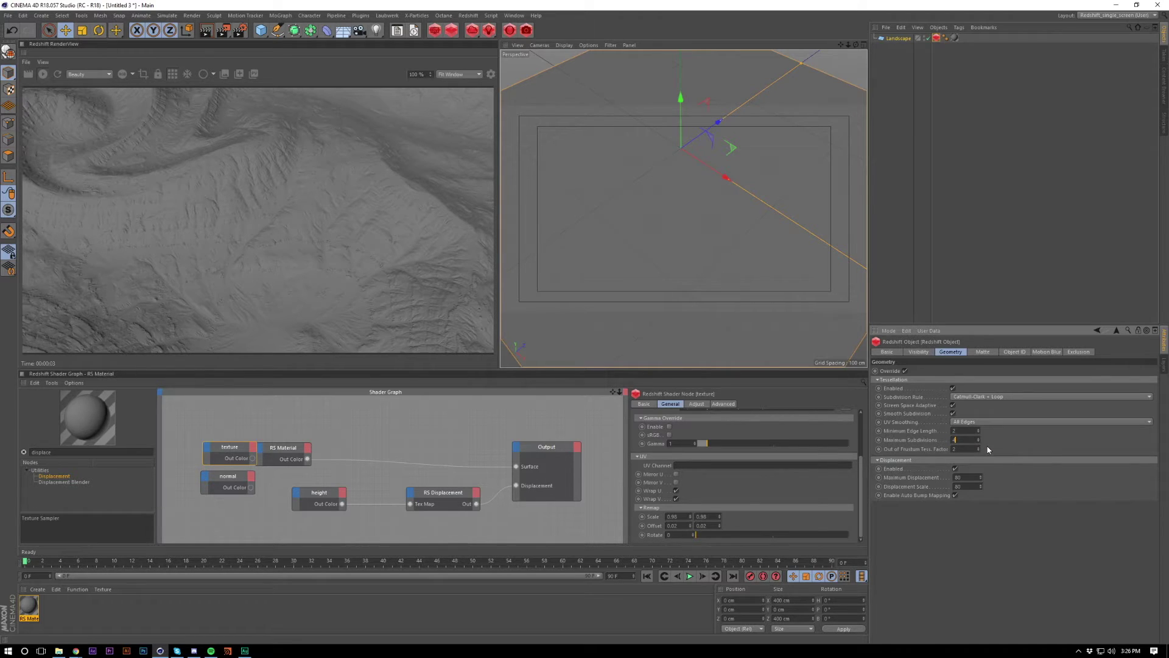
key(Return)
alt+middle_drag(707, 237, 729, 219)
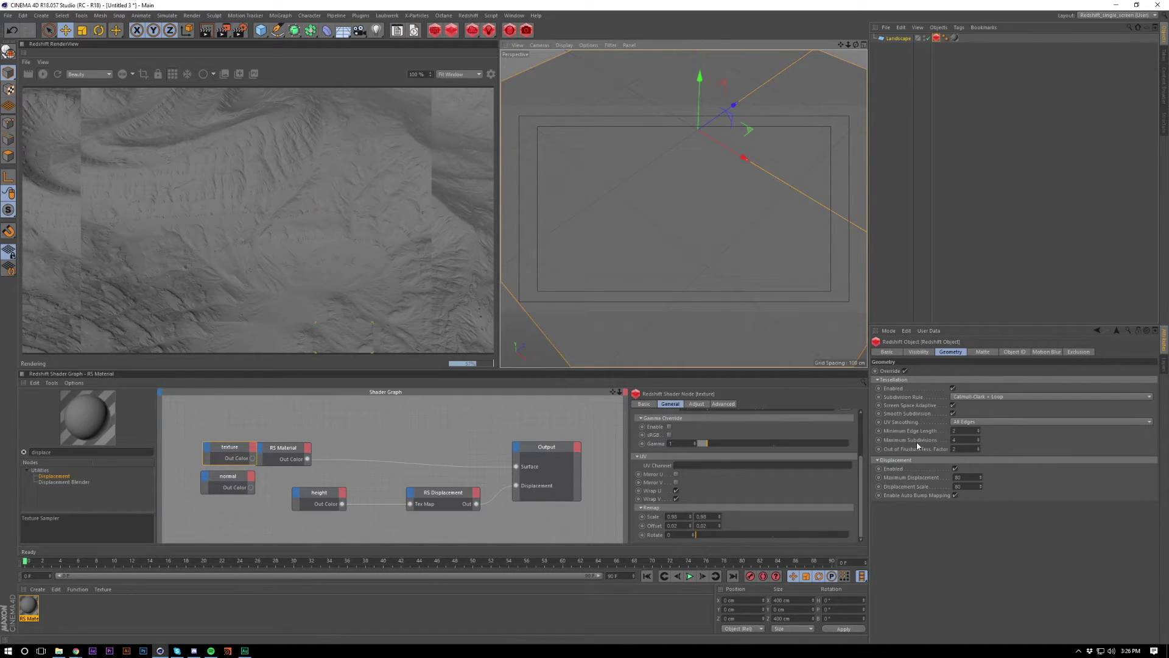
Check the Landscape plane's width and height segments and examine the displaced terrain in the render from several distances.
click(902, 39)
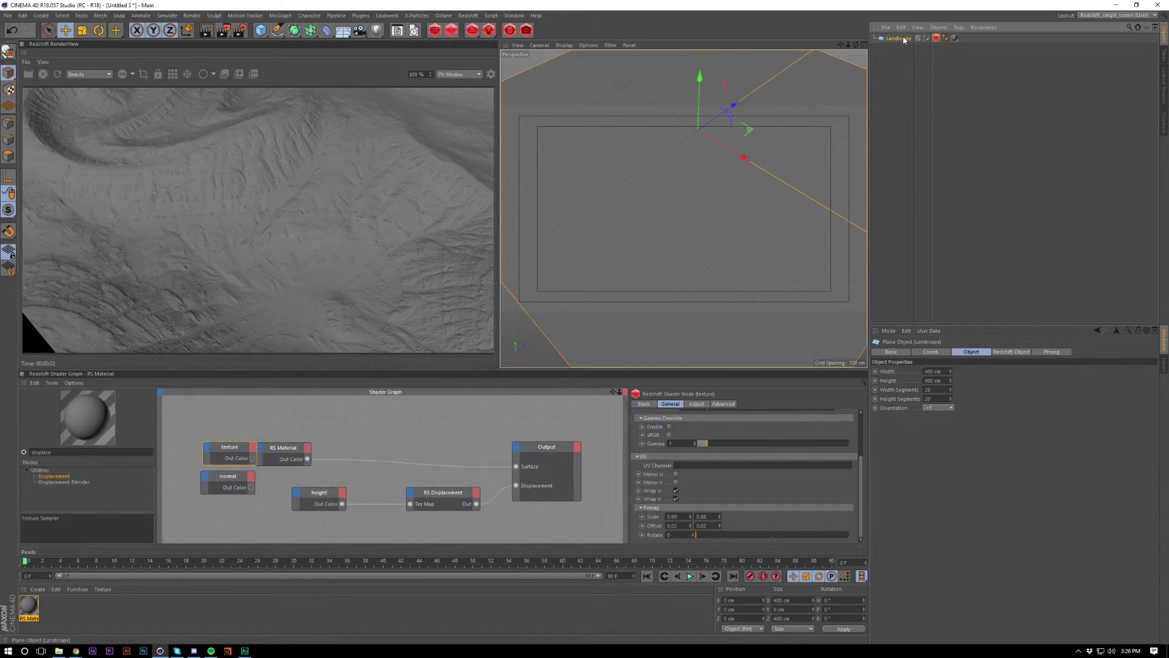
click(933, 389)
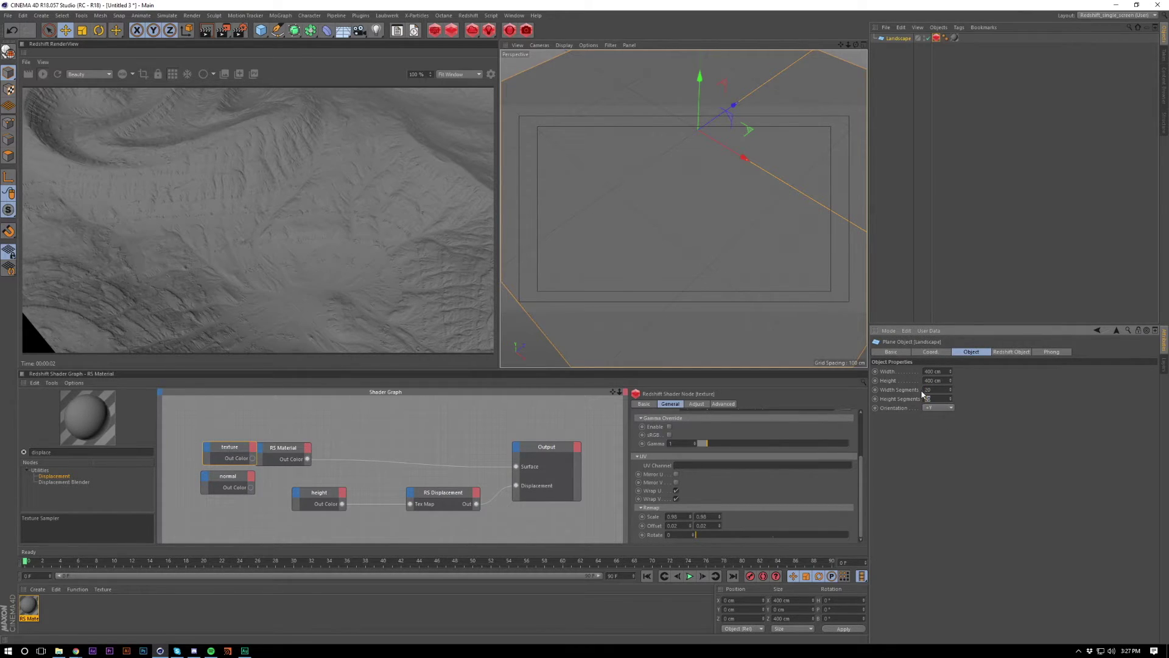
scroll(671, 219, down, 2)
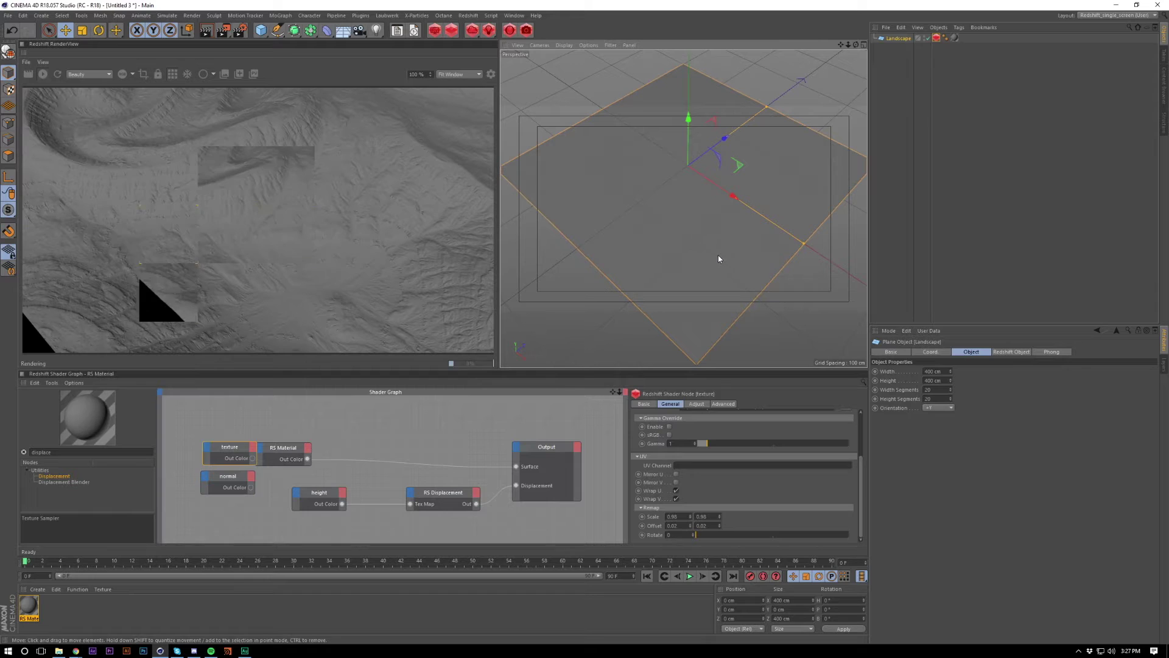
scroll(737, 225, up, 2)
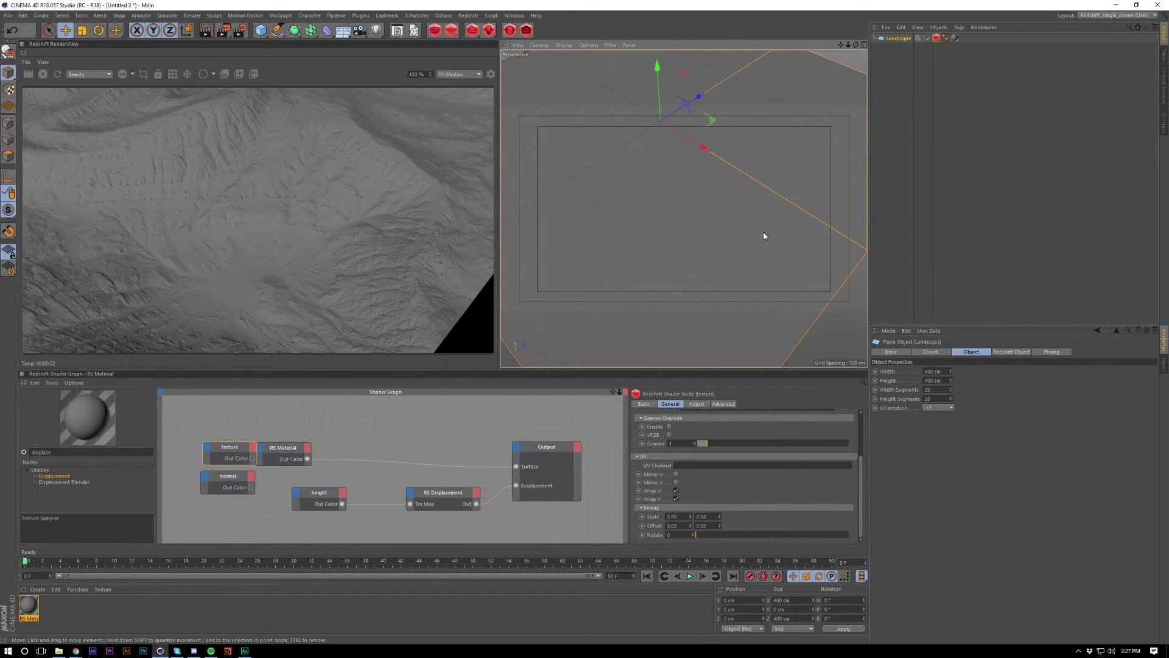
scroll(757, 233, down, 1)
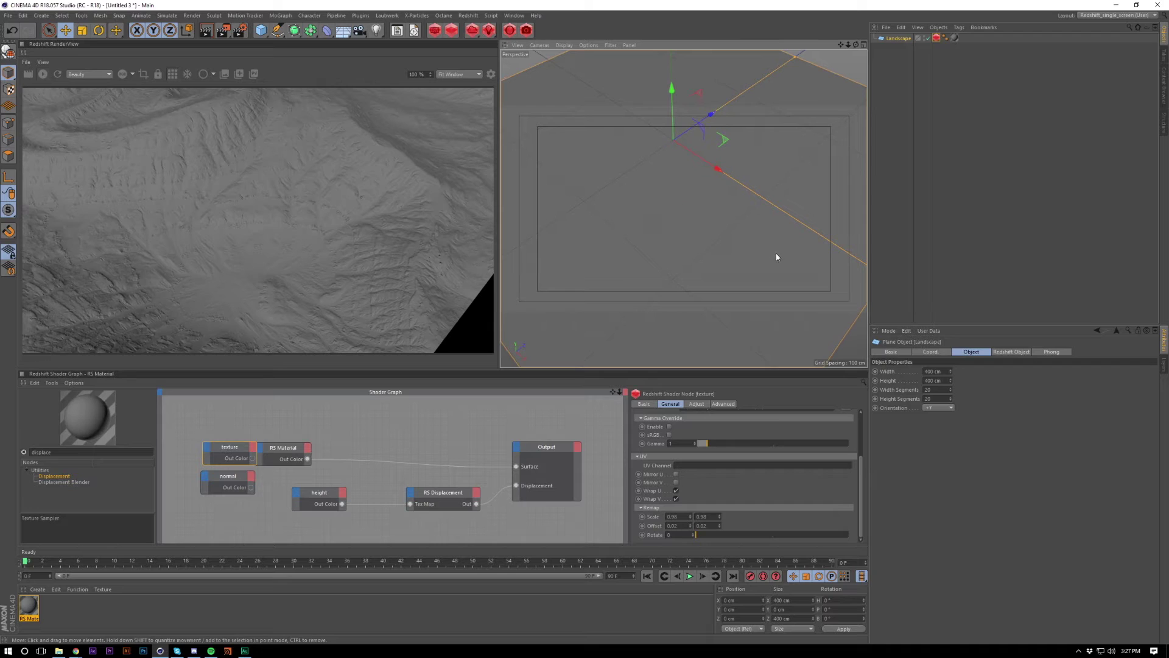
Connect the texture node's color output to the RS Material's Diffuse Color input.
click(937, 38)
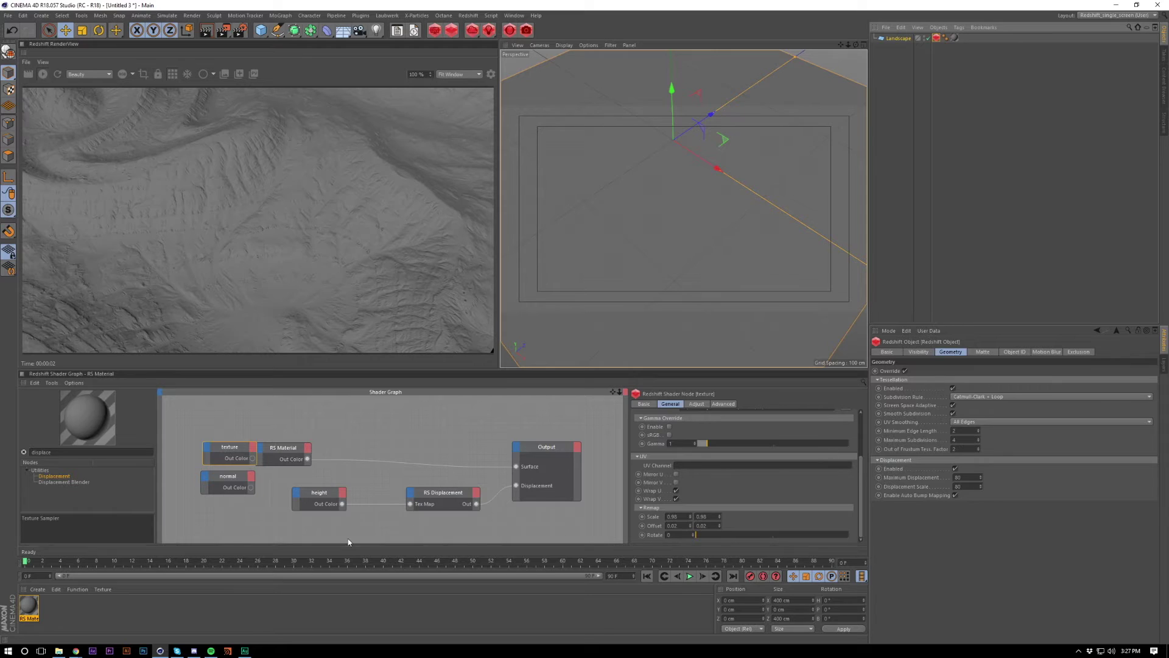
middle_drag(284, 442, 314, 454)
drag(315, 462, 417, 459)
mouse_move(462, 460)
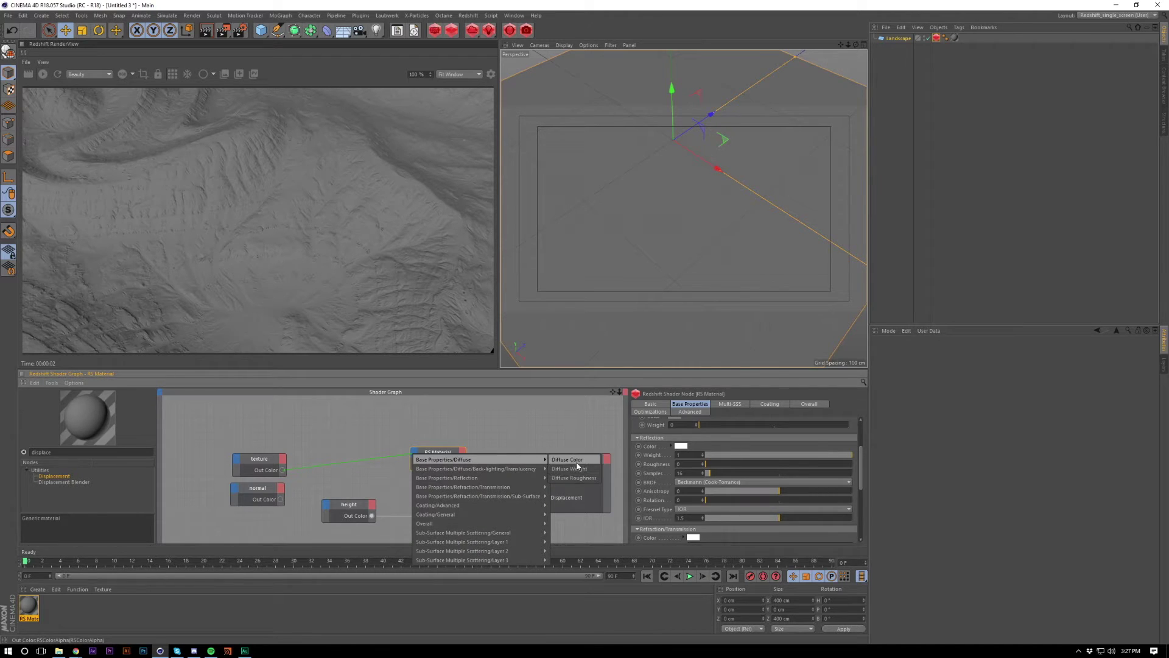
click(577, 463)
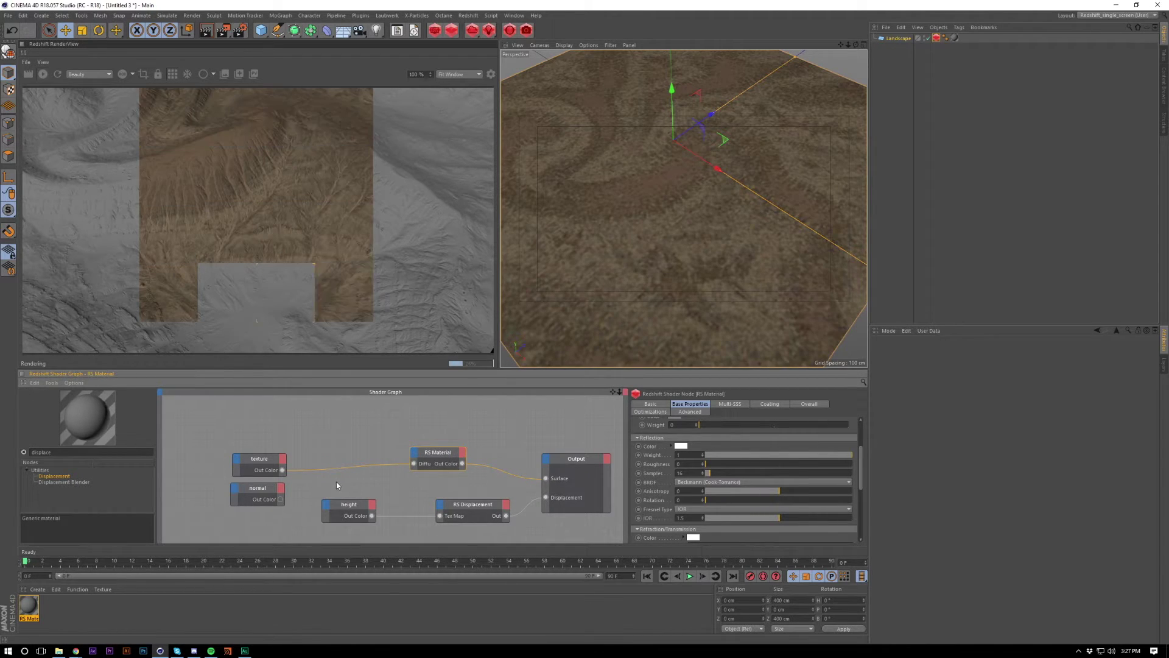
Cut the image path from the normal texture node and add an RS Normal Map node to the shader graph.
click(273, 498)
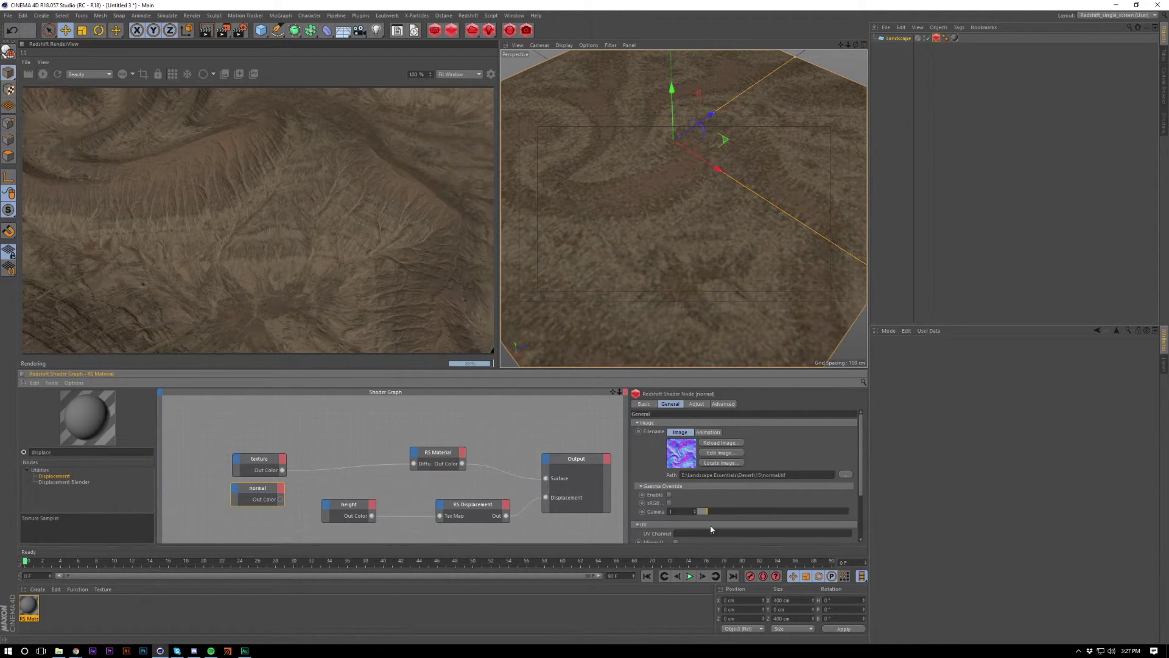
drag(796, 478, 581, 484)
key(ctrl+x)
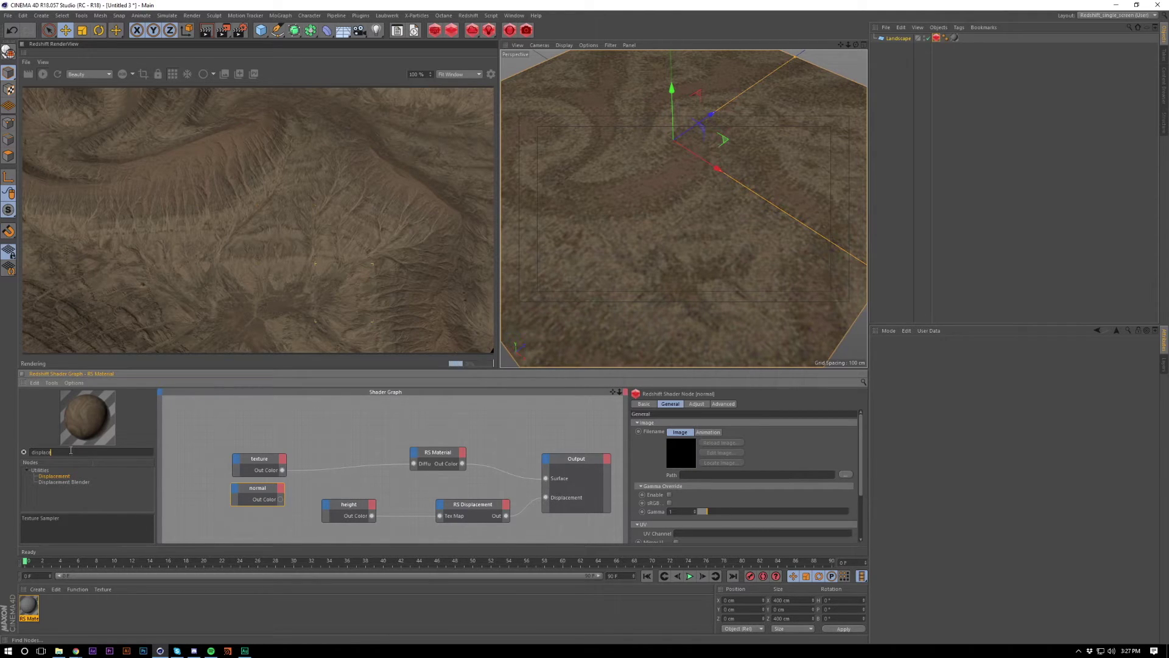
drag(54, 452, 32, 452)
text(nor)
drag(51, 477, 336, 483)
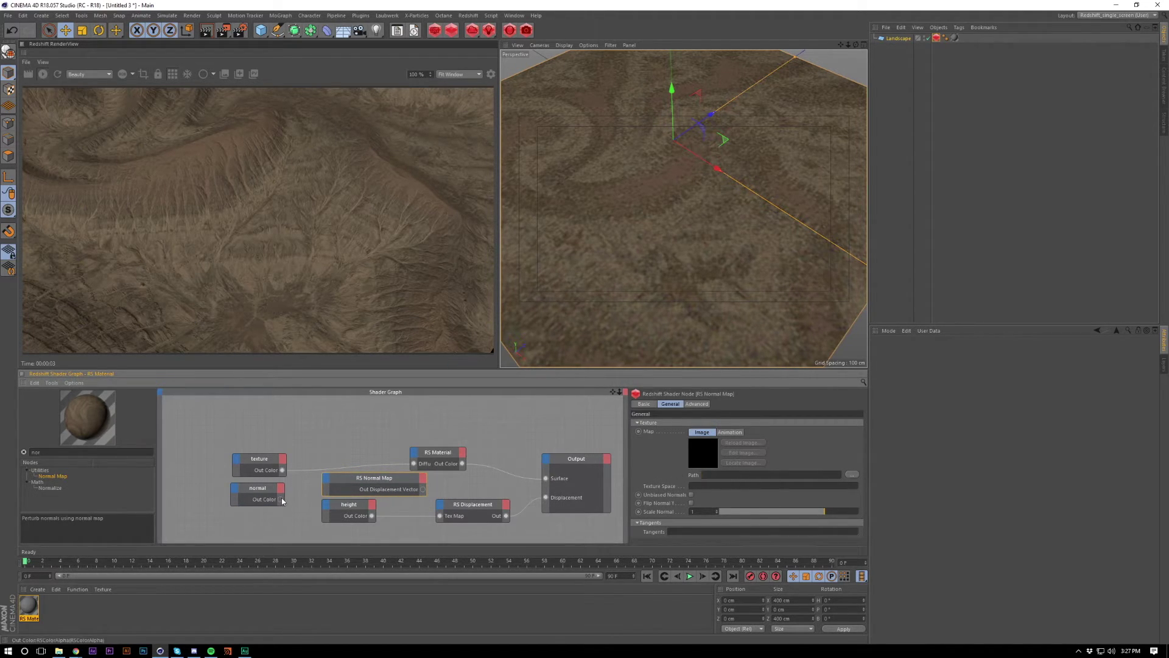
Paste the normal image path into the RS Normal Map node and delete the old normal texture node.
drag(326, 480, 327, 479)
click(297, 512)
click(770, 475)
key(ctrl+v)
key(Return)
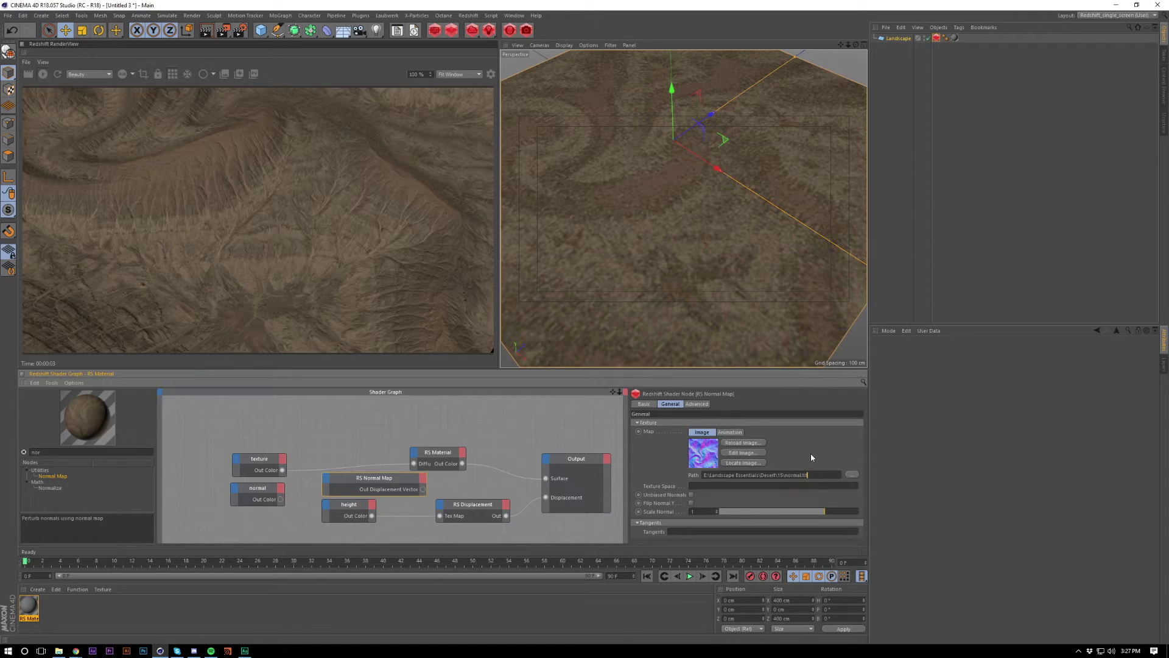
click(255, 487)
key(Delete)
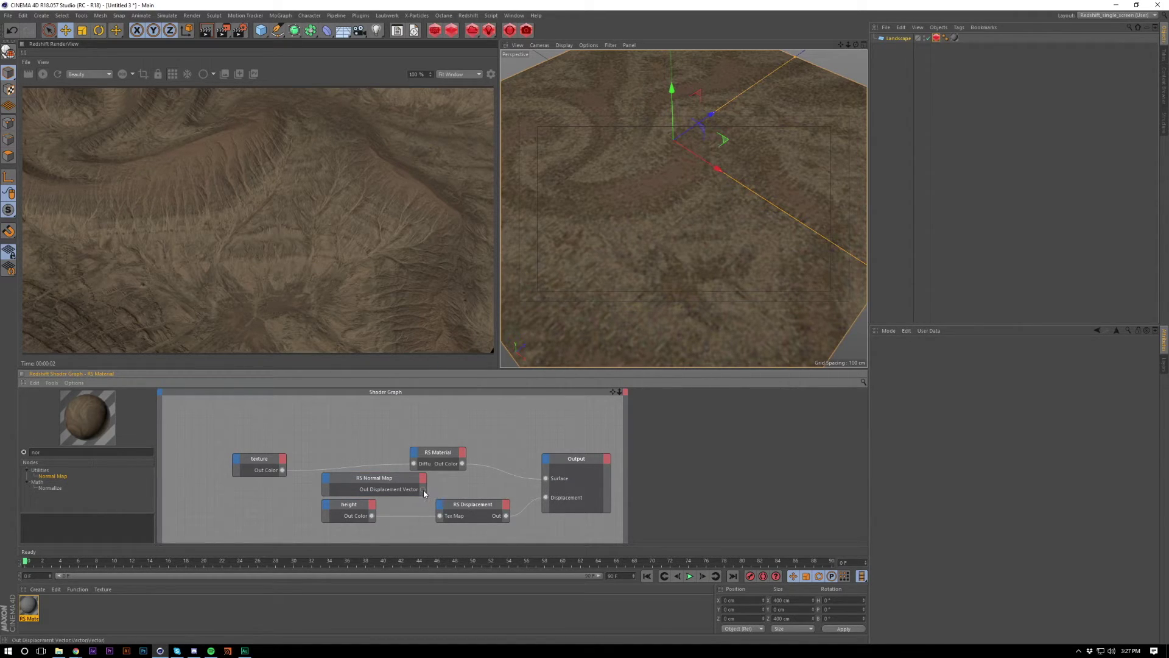
Connect the RS Normal Map to the RS Material's Bump Input and set its normal scale to 0.5.
drag(413, 452, 413, 451)
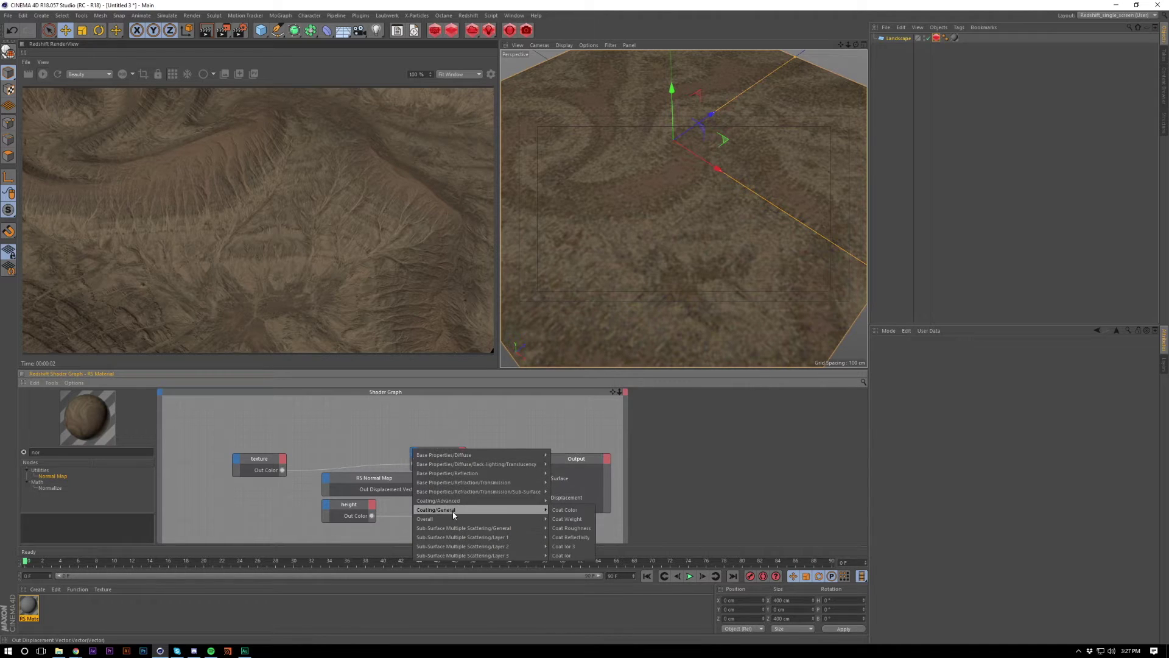
click(556, 549)
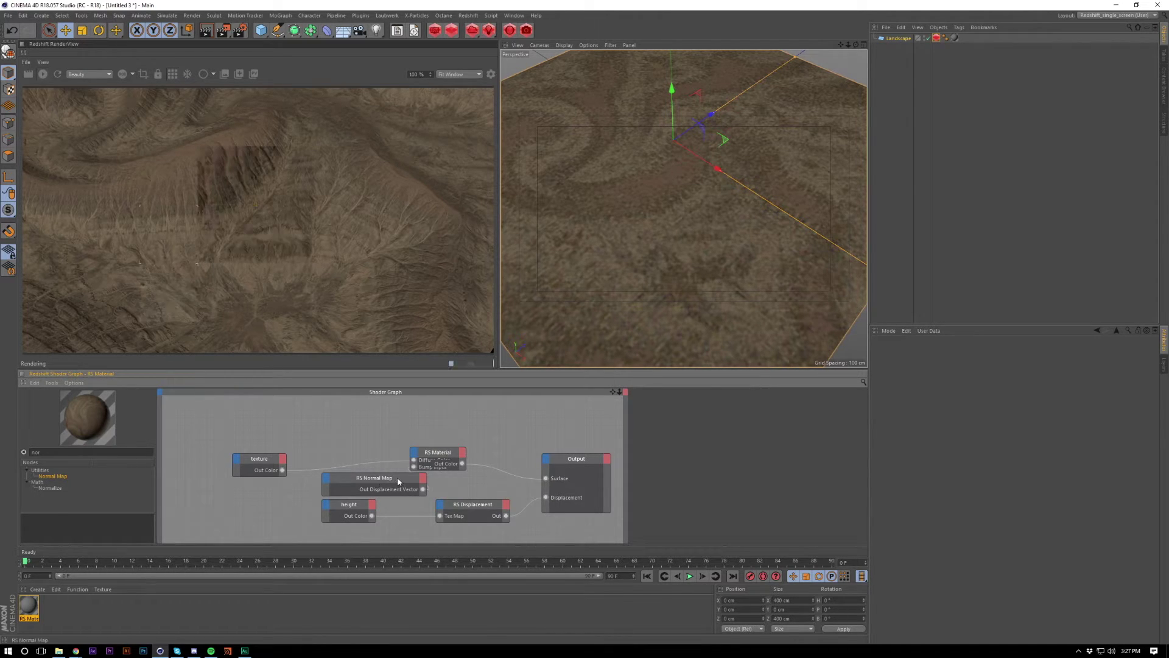
drag(398, 481, 299, 491)
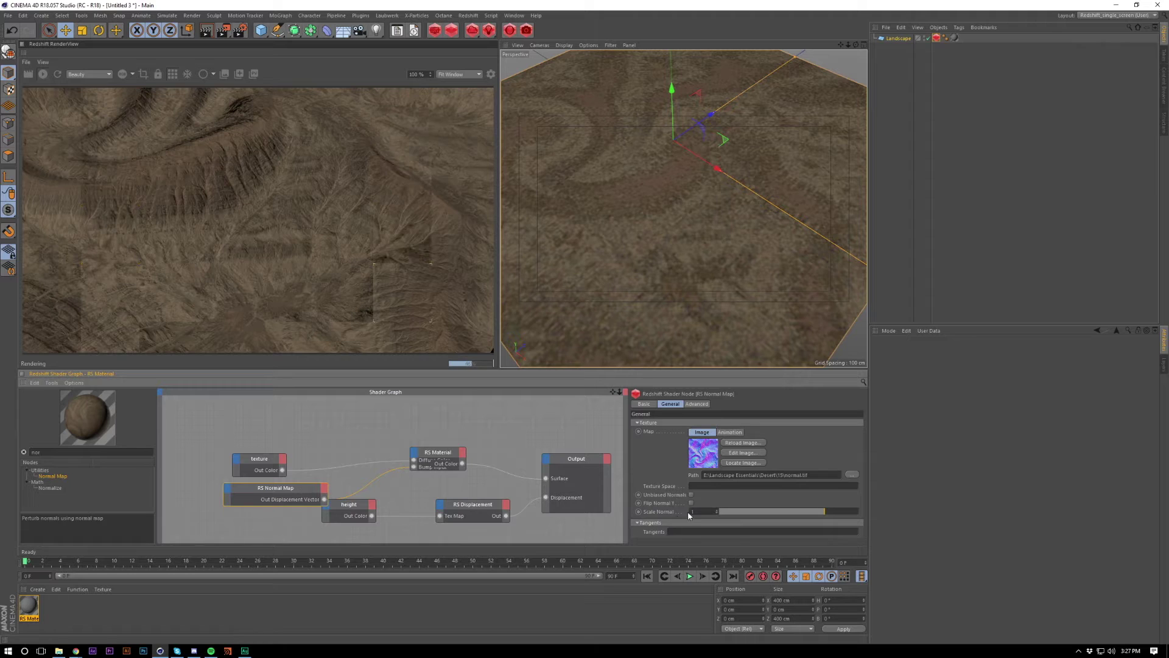
text(0.5)
key(Return)
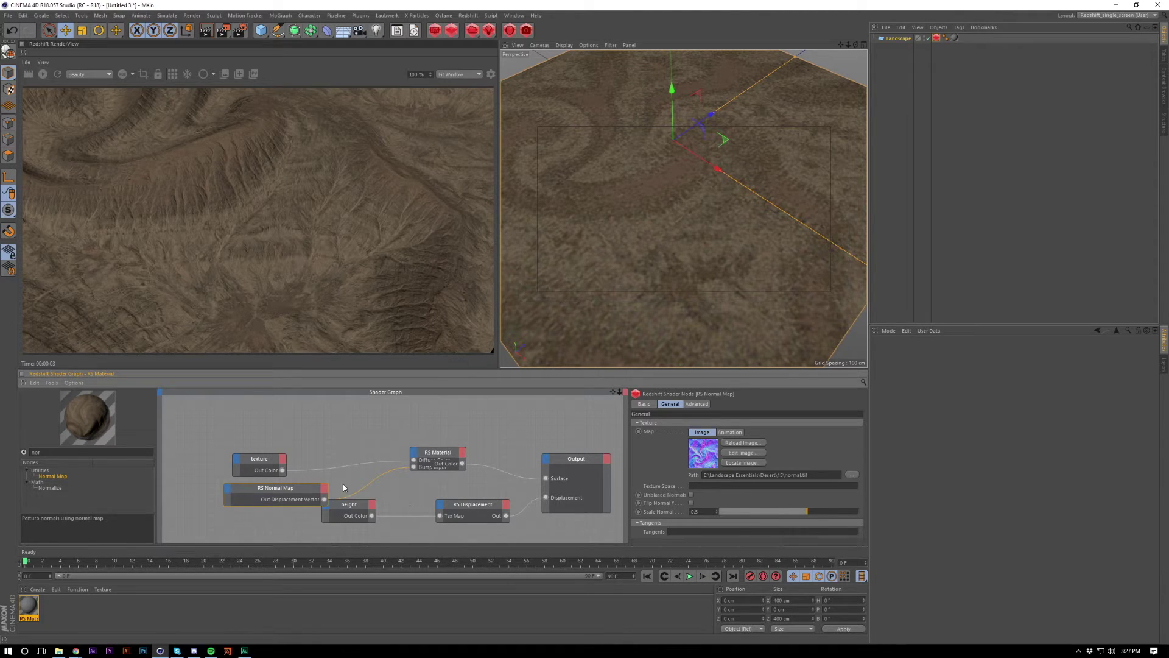
Space out the texture and normal map nodes, and add an RS Color Layer node without its Layer 2 inputs.
drag(262, 461, 285, 433)
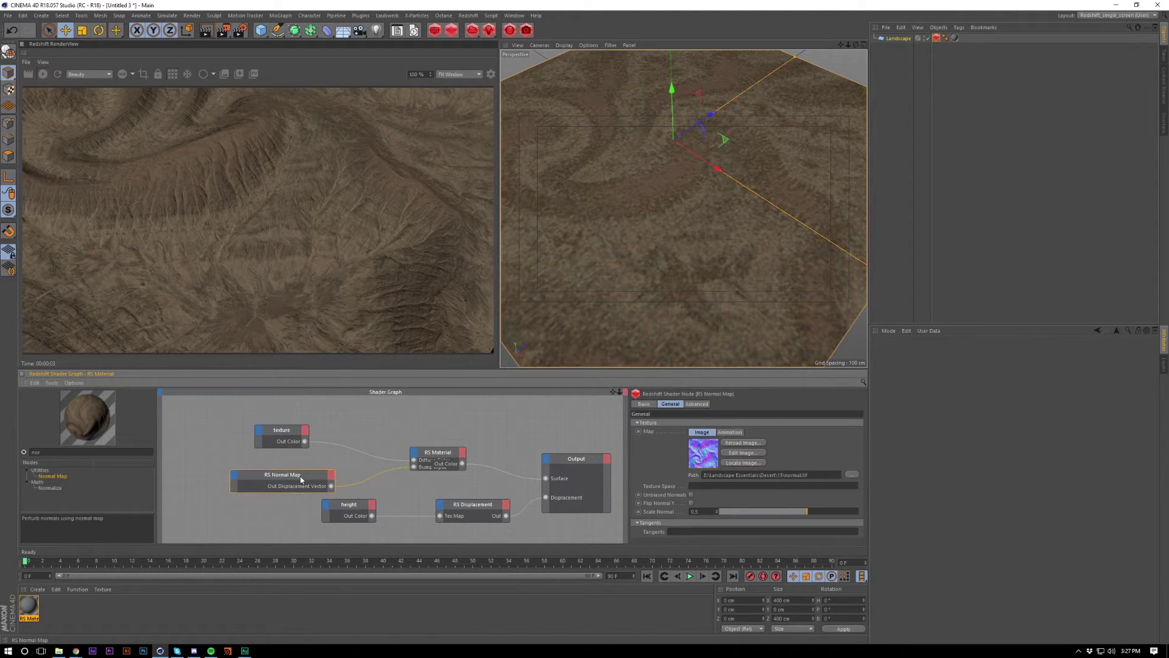
drag(295, 494, 300, 482)
drag(56, 453, 25, 452)
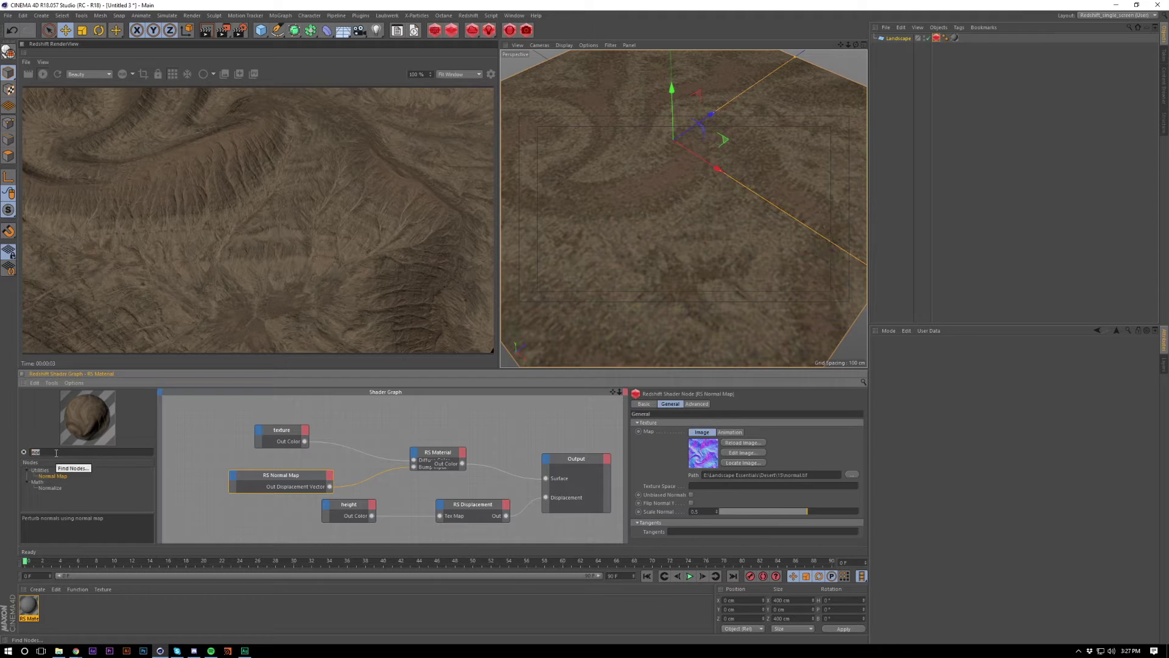
key(BackSpace)
text(c)
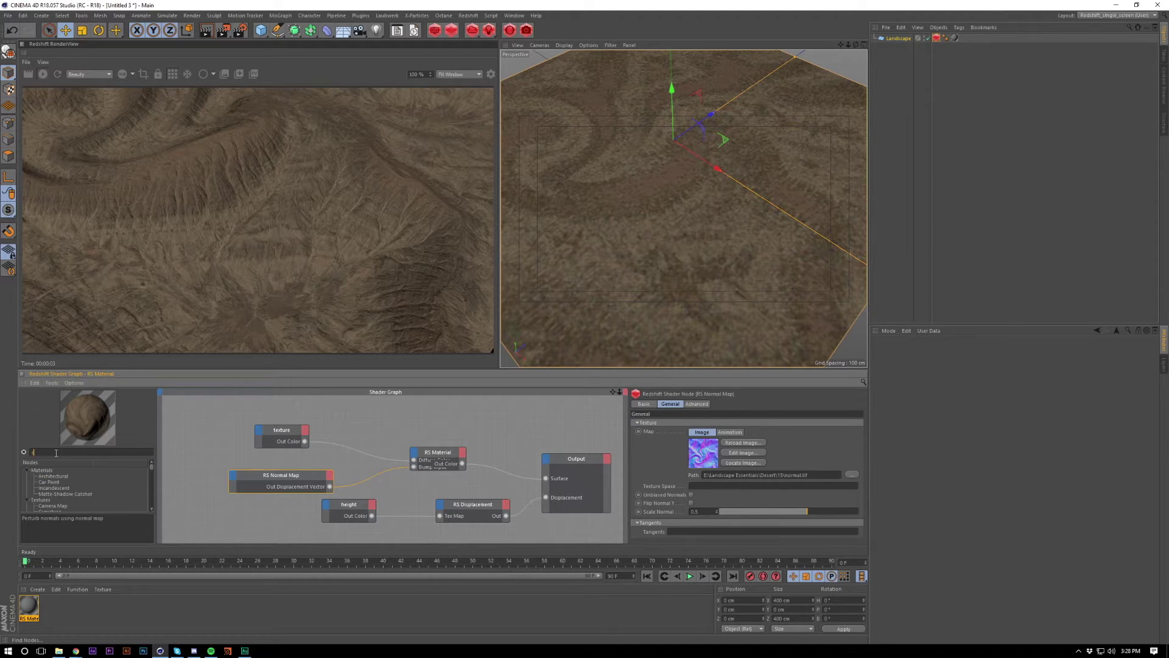
text(olor layer)
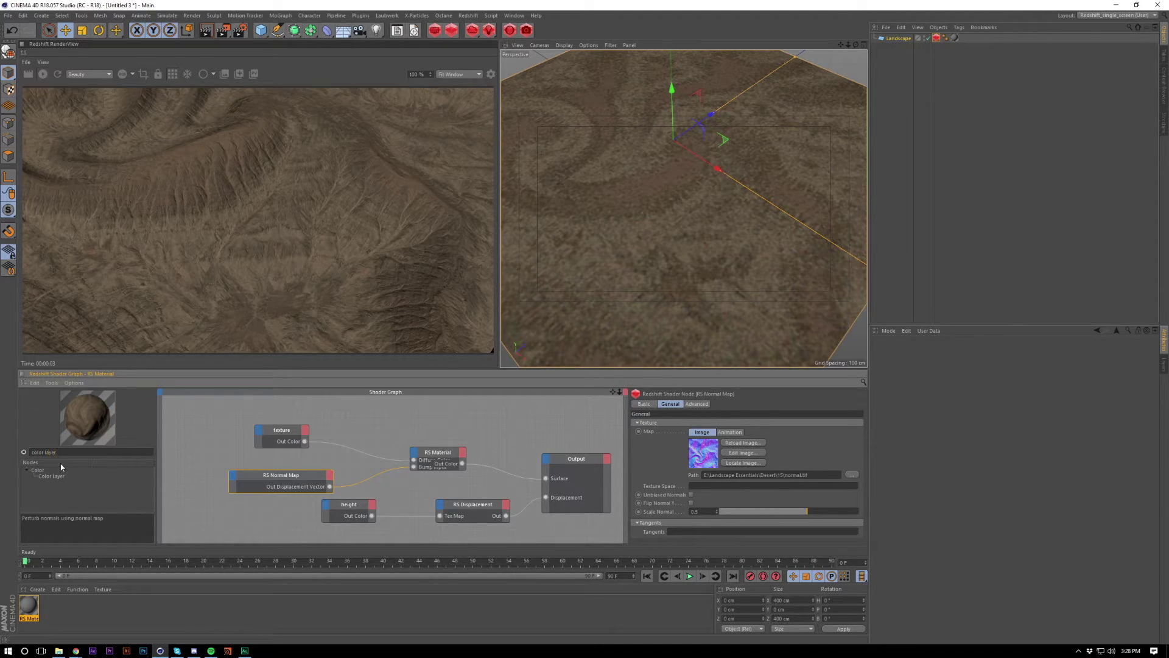
drag(47, 479, 361, 413)
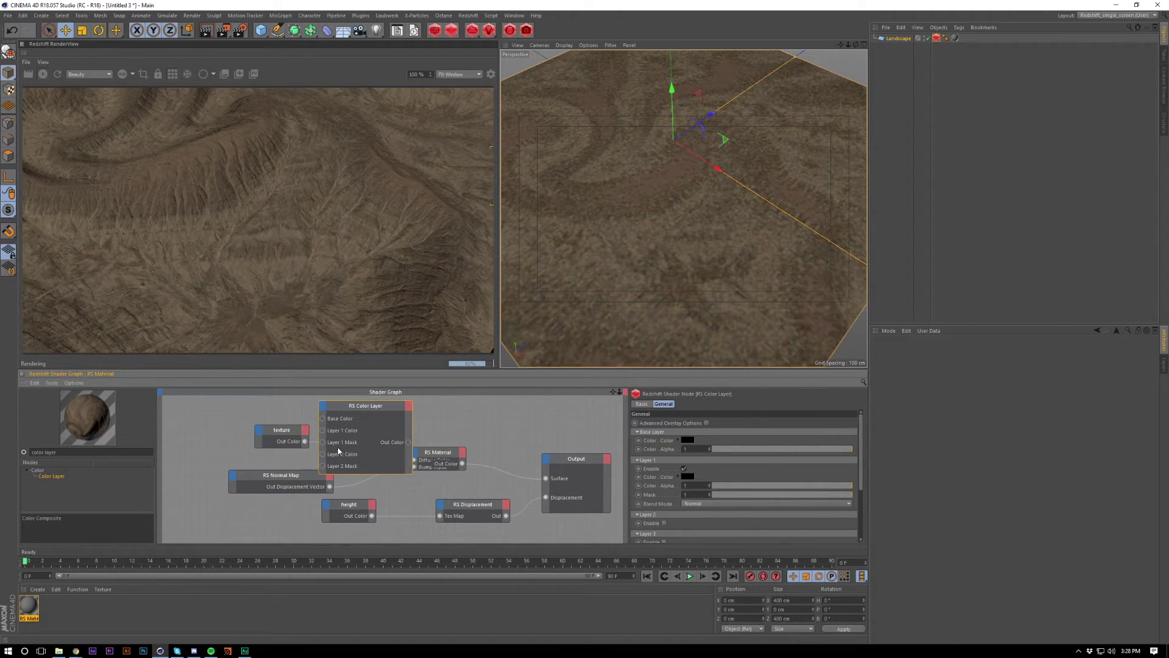
right_click(335, 452)
click(354, 487)
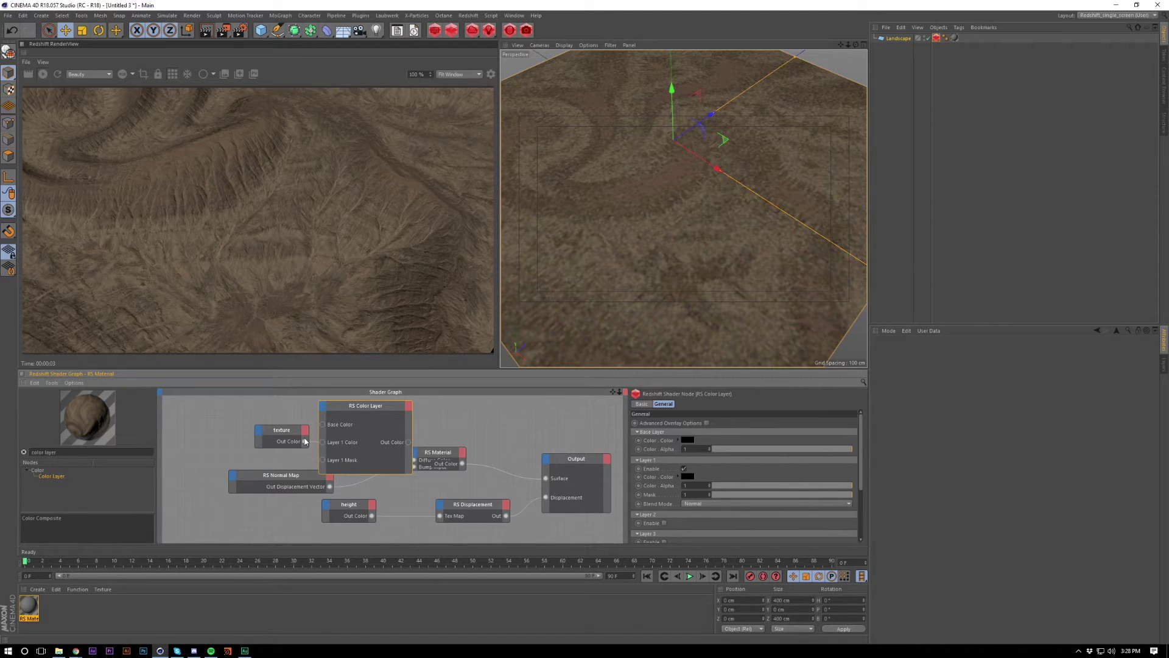
Connect the texture to the Color Layer's Base Color and the Color Layer's output to the RS Material's Diffuse Color.
drag(304, 443, 273, 432)
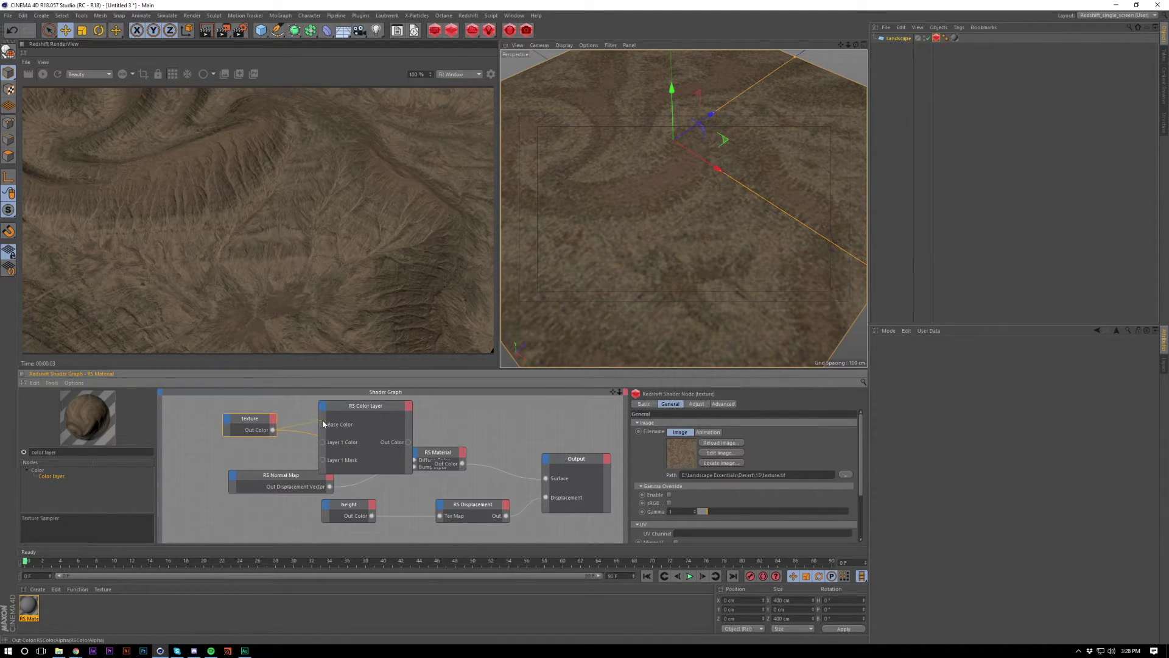
drag(412, 442, 385, 432)
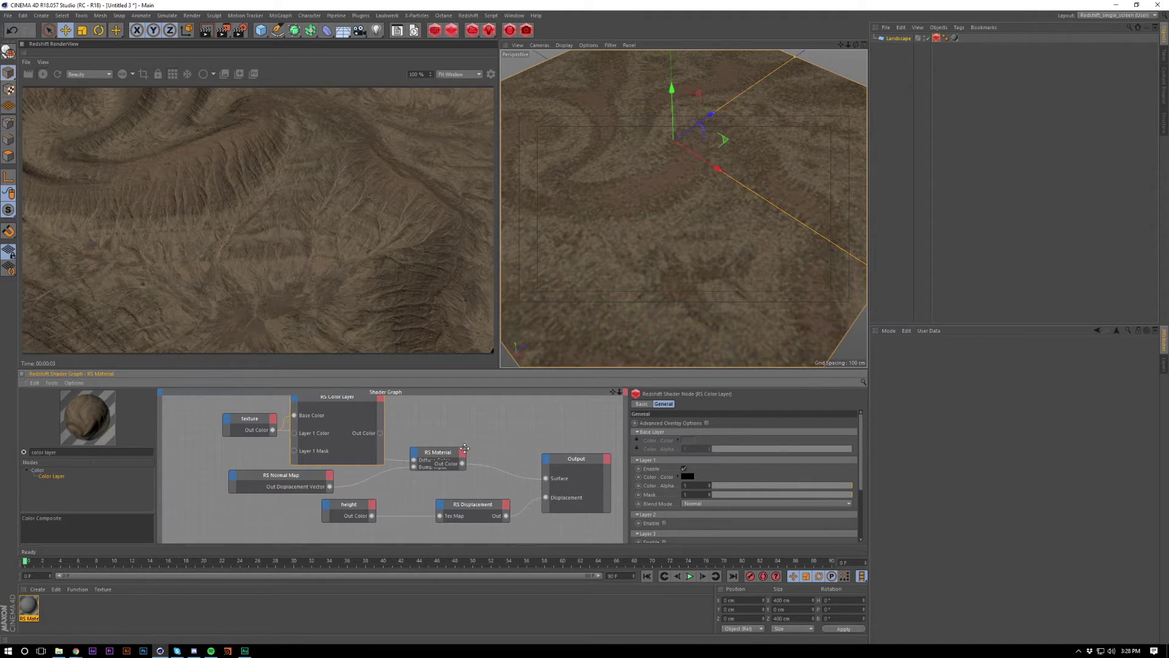
drag(465, 448, 490, 410)
click(402, 421)
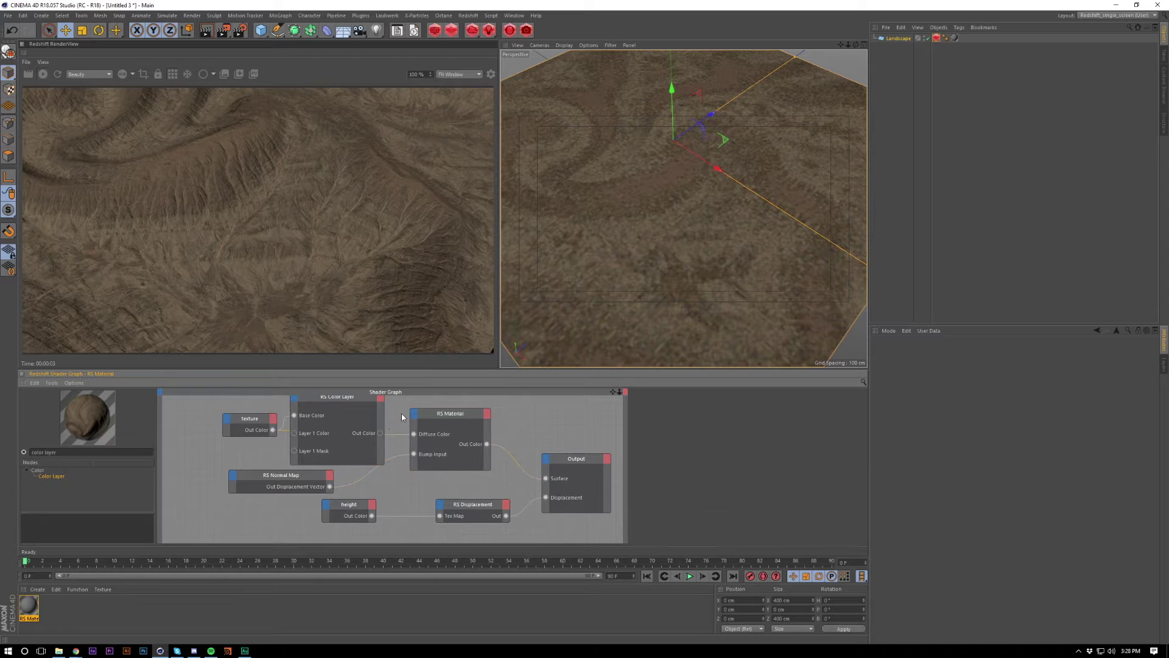
middle_drag(401, 417, 409, 426)
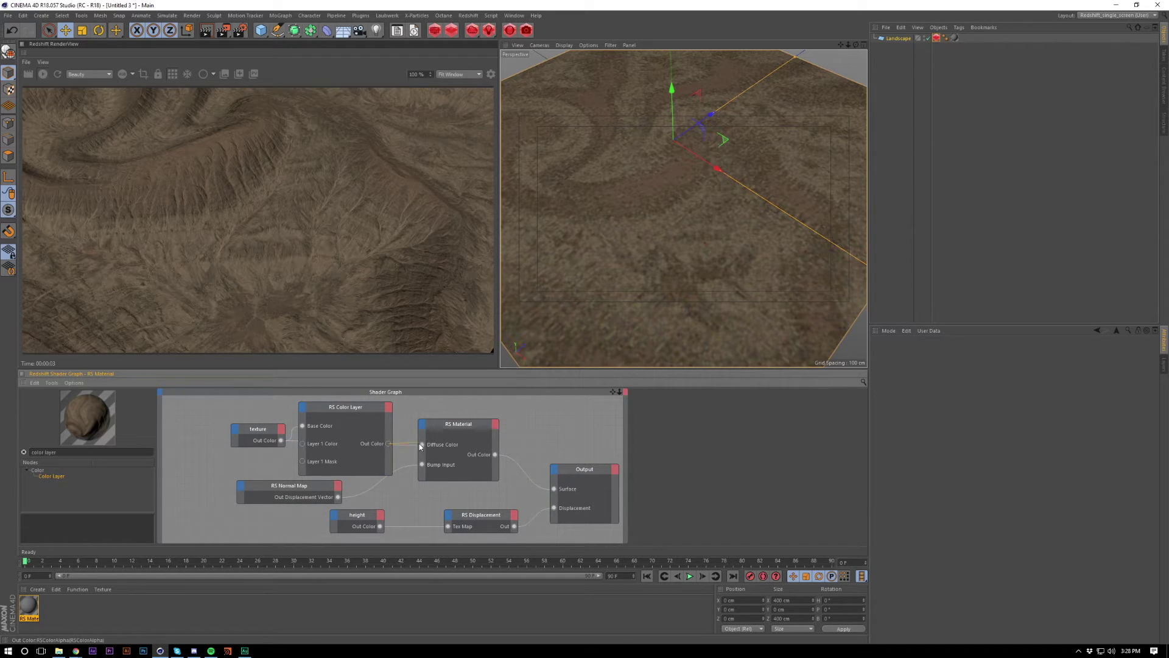
drag(422, 449, 422, 445)
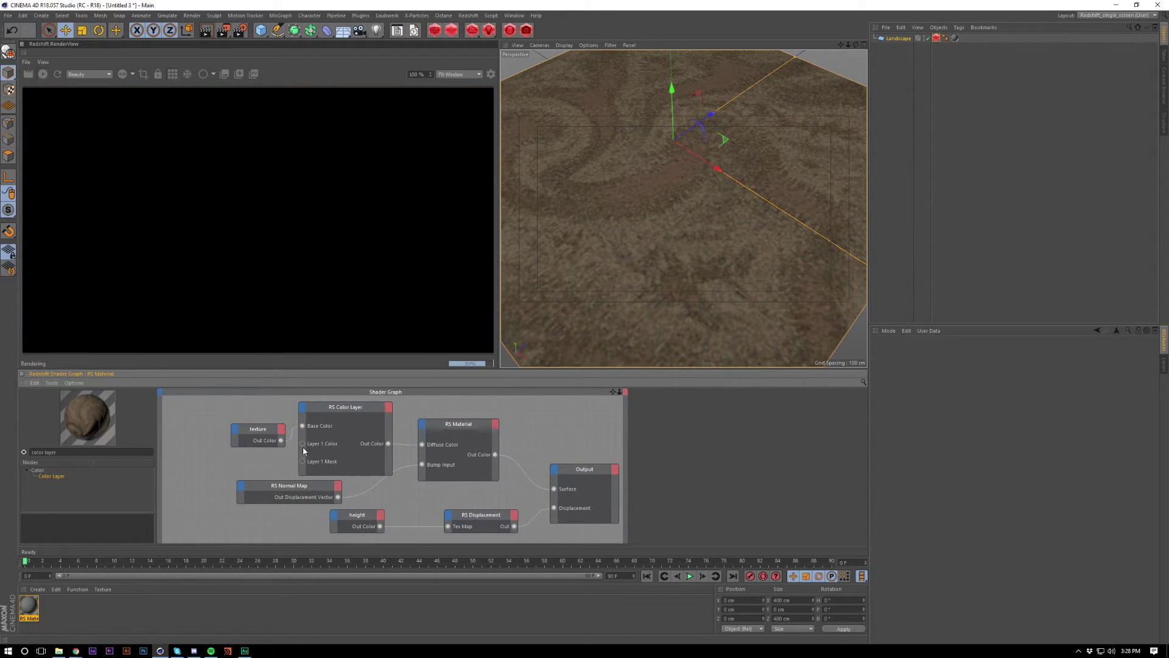
Add an RS Ramp node below the texture node and connect the height node's output to the ramp's input.
click(263, 430)
drag(263, 429, 259, 414)
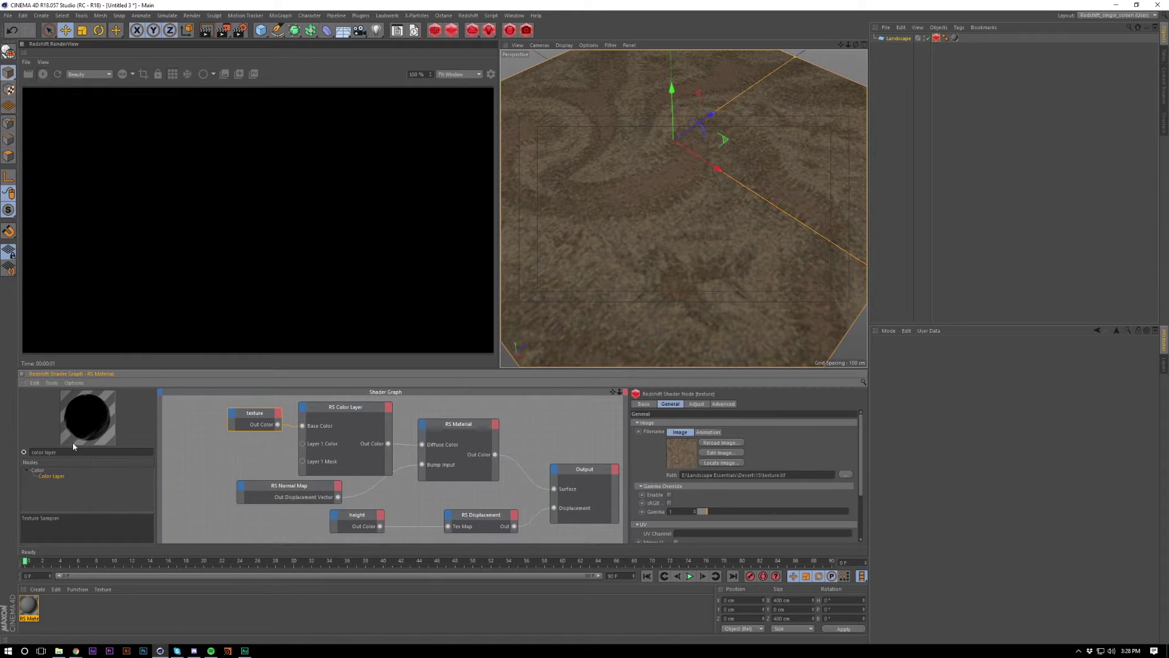
text(ramp)
drag(47, 480, 243, 470)
drag(358, 512, 201, 512)
drag(241, 460, 253, 461)
click(218, 523)
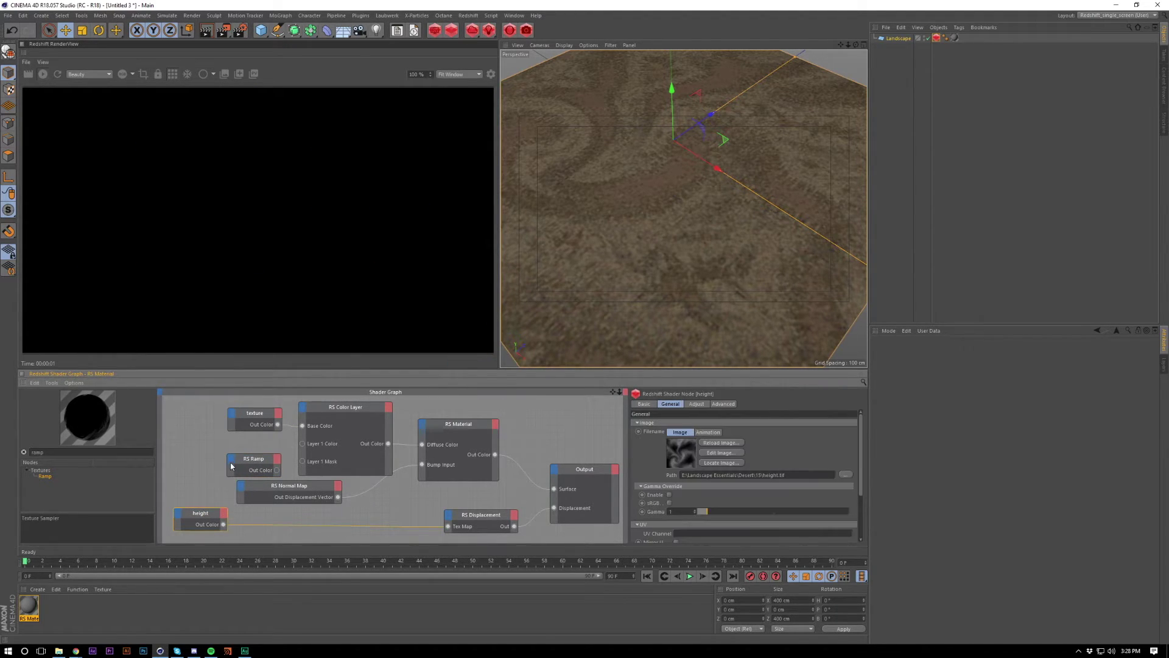
drag(231, 461, 232, 467)
Connect the RS Ramp to the Output node's Surface input and set the ramp's source to Alt.
drag(434, 492, 554, 489)
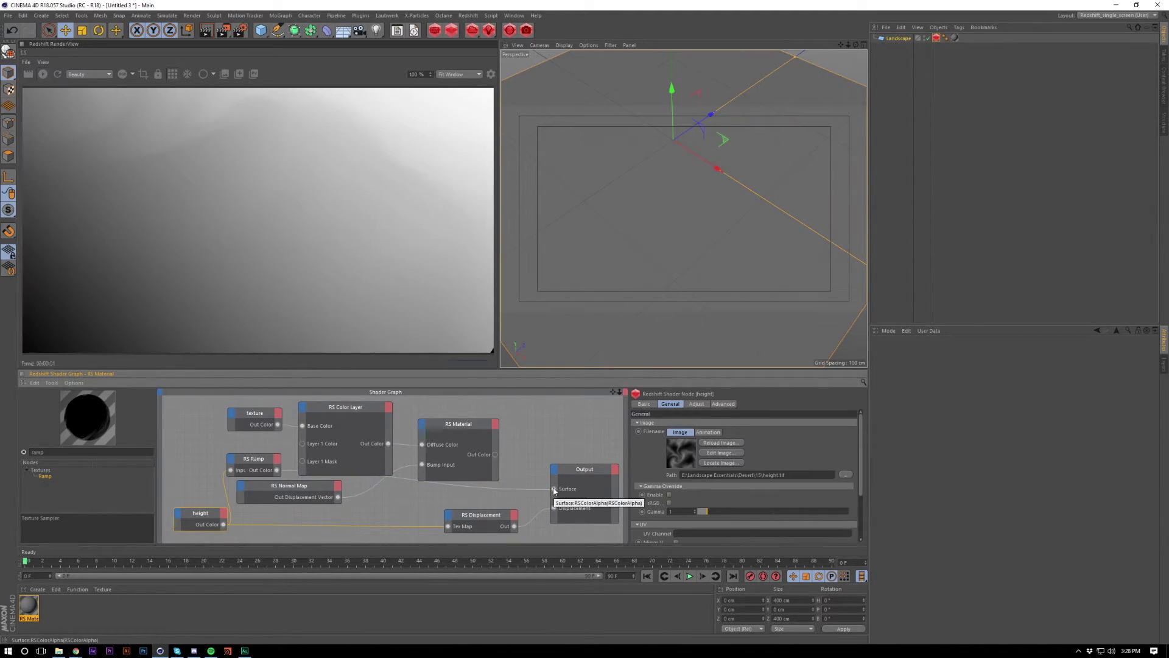
scroll(628, 213, down, 5)
alt+middle_drag(627, 214, 641, 258)
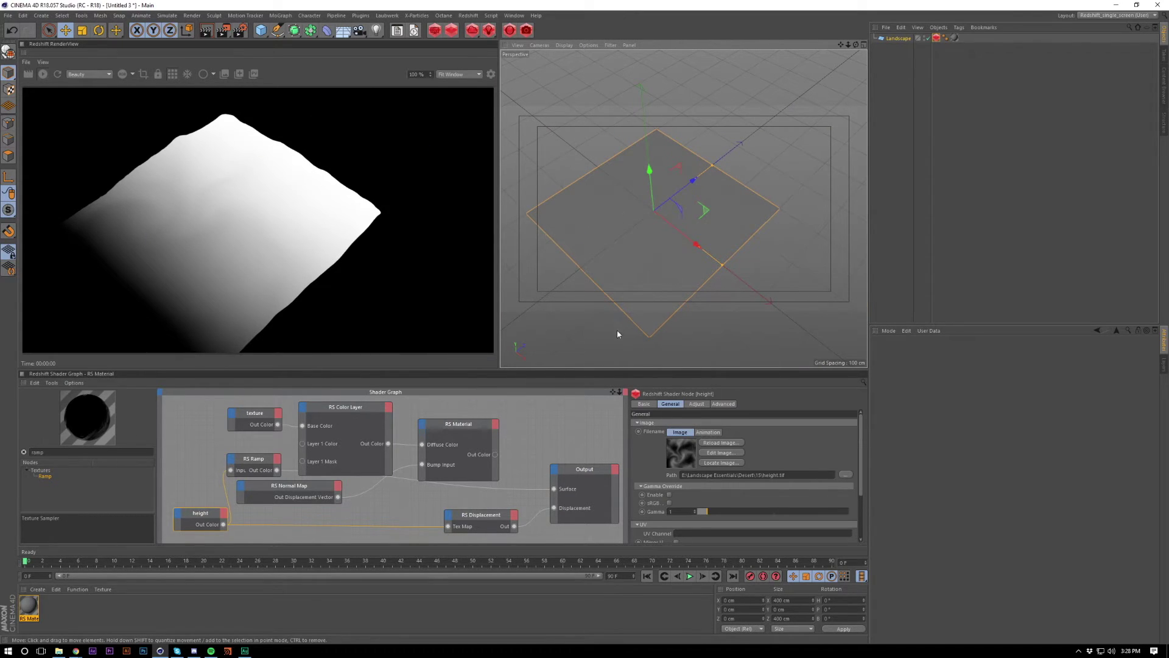
click(260, 460)
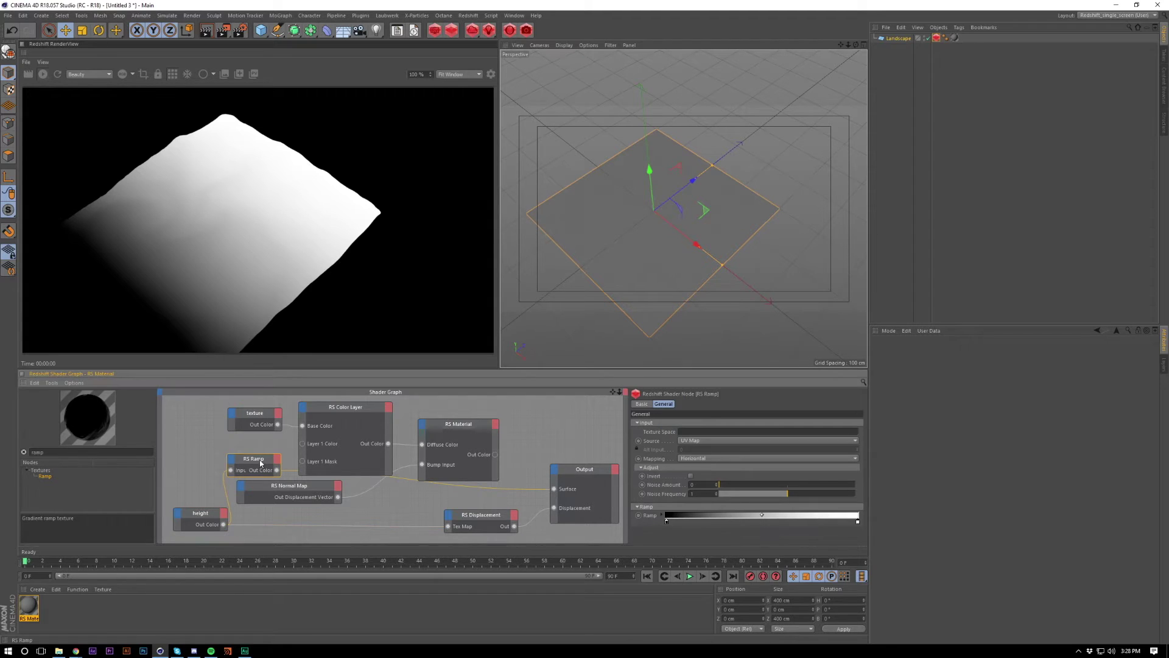
click(698, 441)
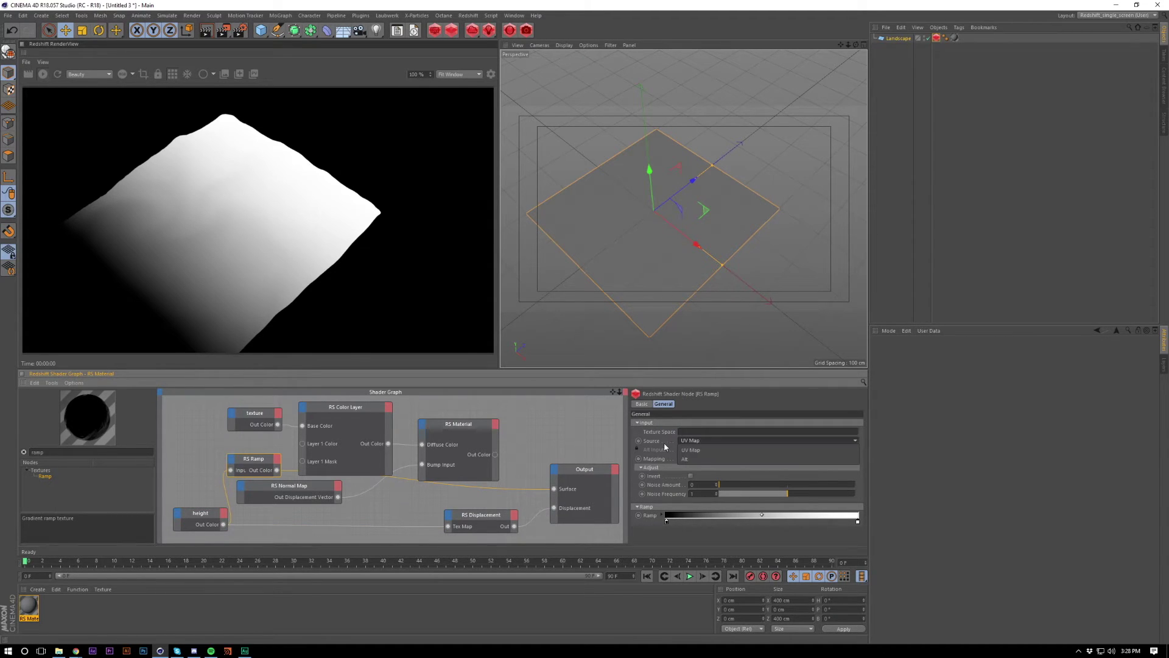
click(695, 460)
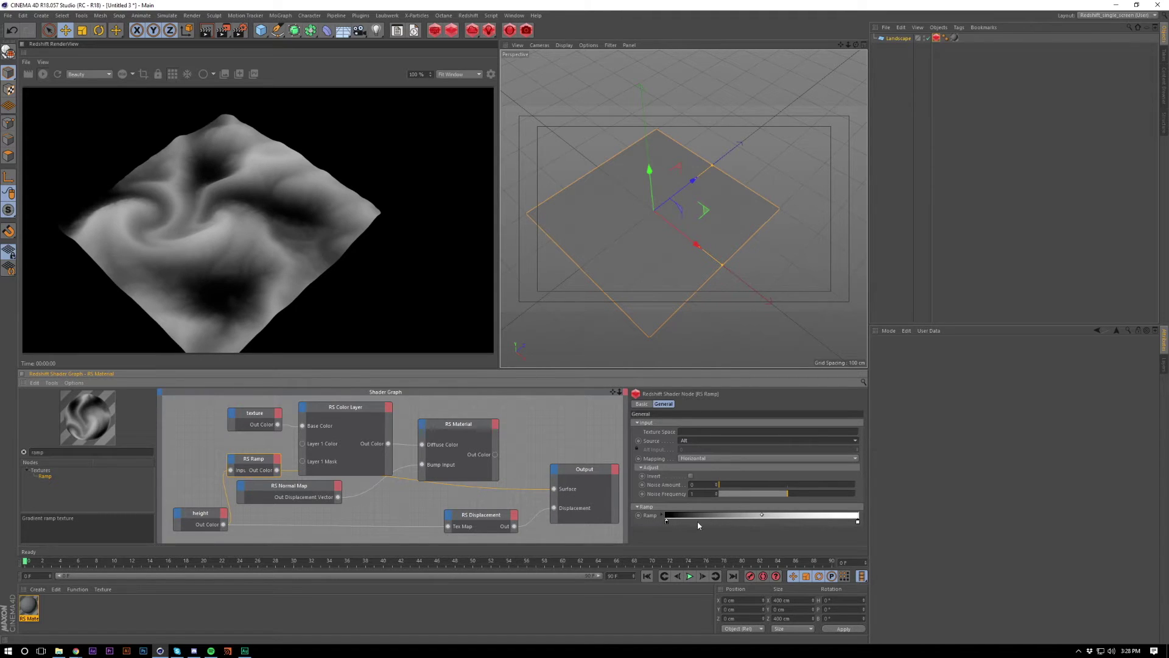
Move the ramp's black and white knots close together at about 35% of the gradient to form a hard-edged height mask.
drag(666, 522, 715, 522)
drag(858, 522, 722, 523)
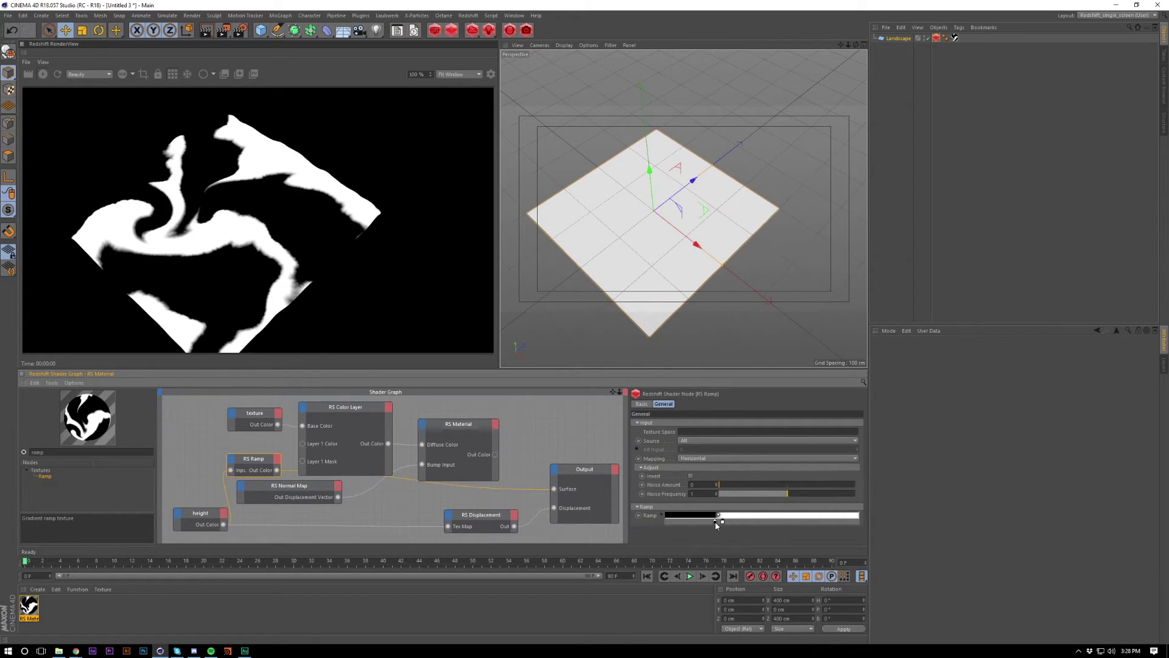
drag(716, 522, 731, 521)
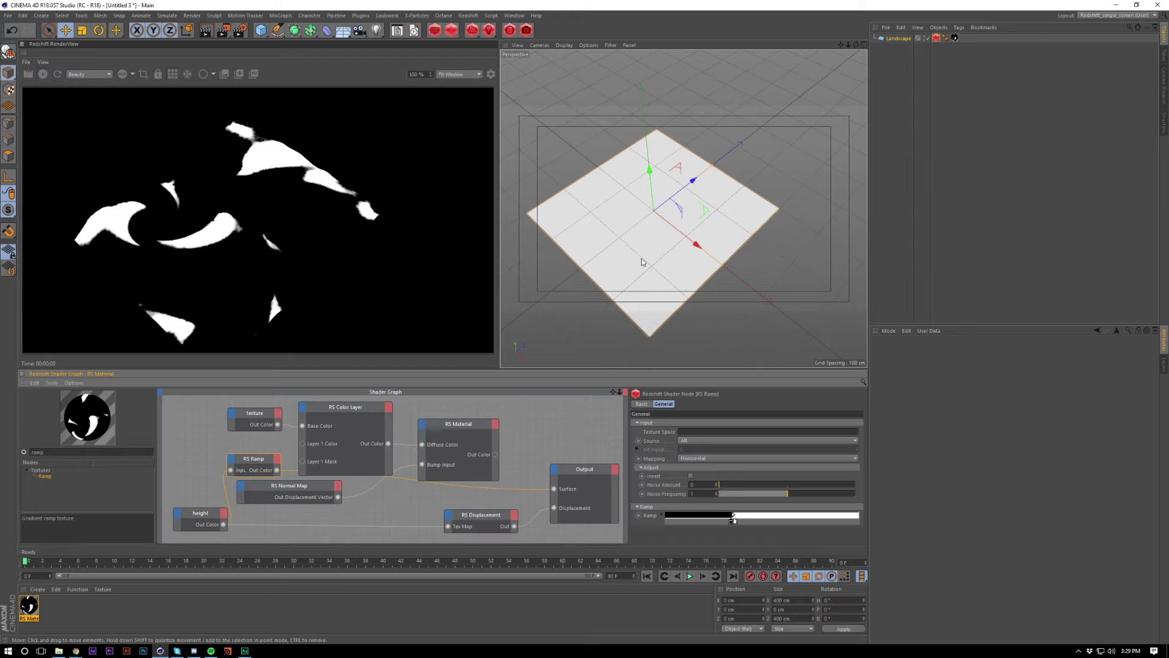
scroll(642, 261, up, 2)
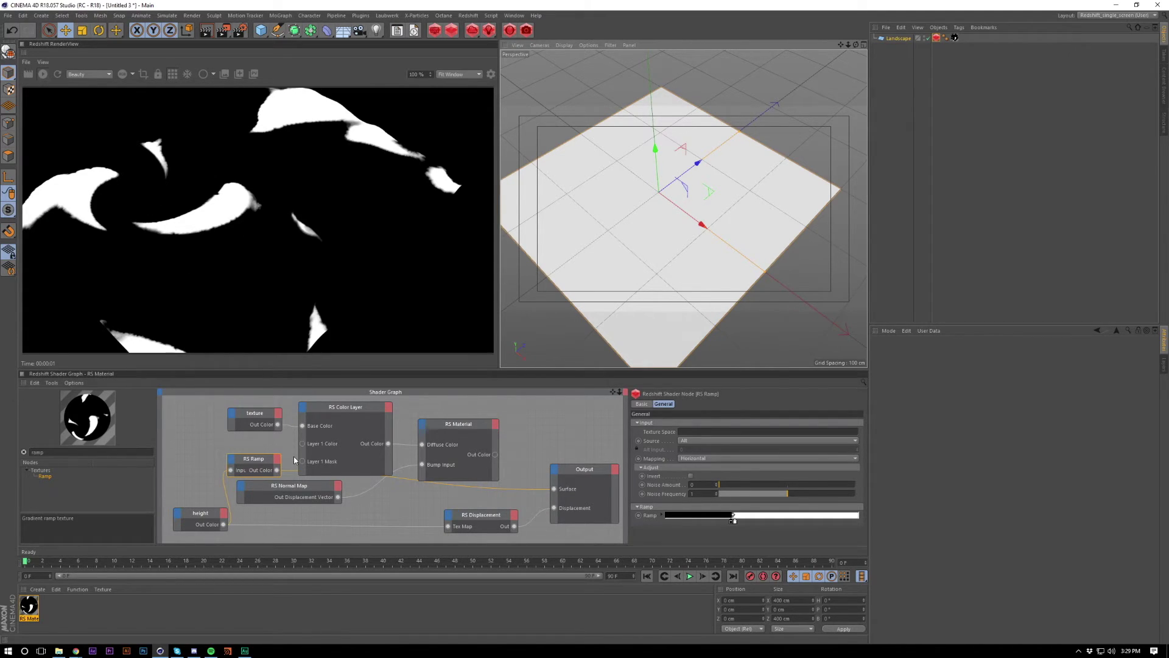
Spread out the shader nodes, widen the RS Ramp node, and add an RS Color Correct node between the texture and the Color Layer.
drag(522, 432, 415, 398)
click(325, 451)
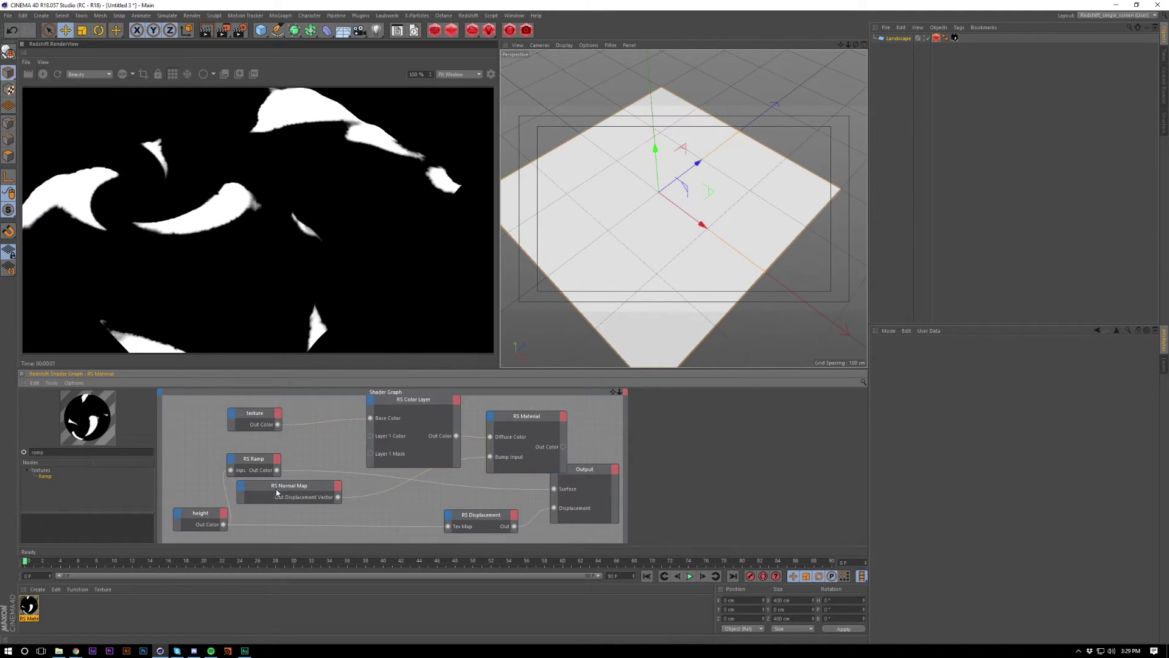
drag(283, 458, 296, 452)
text(colo)
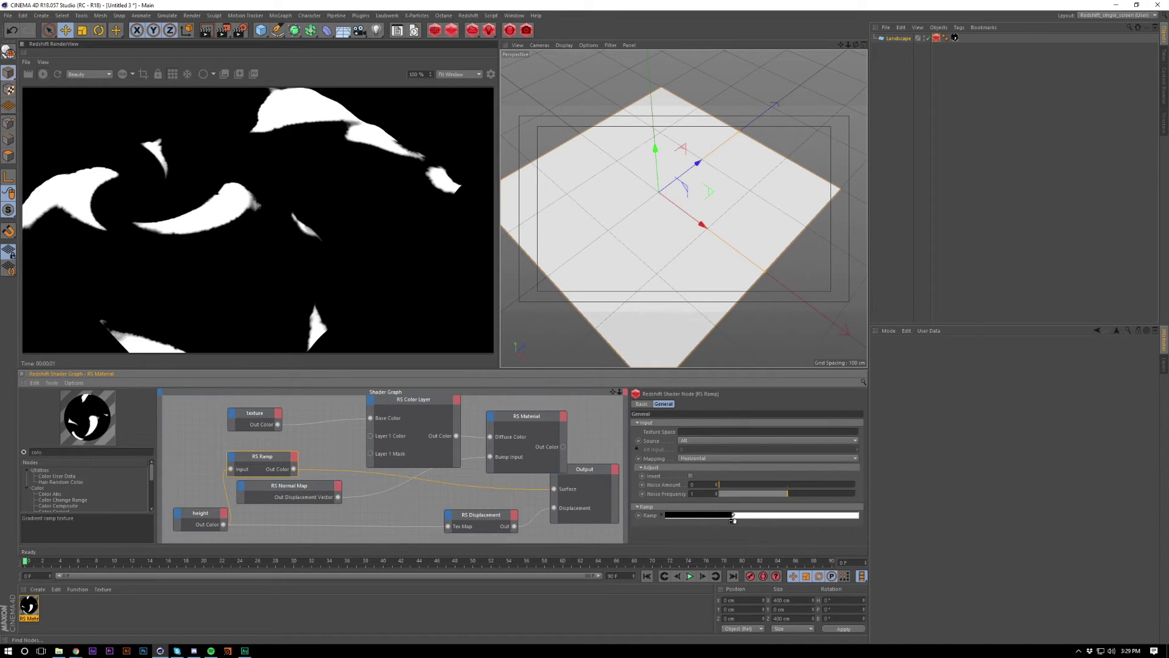
text(r corr)
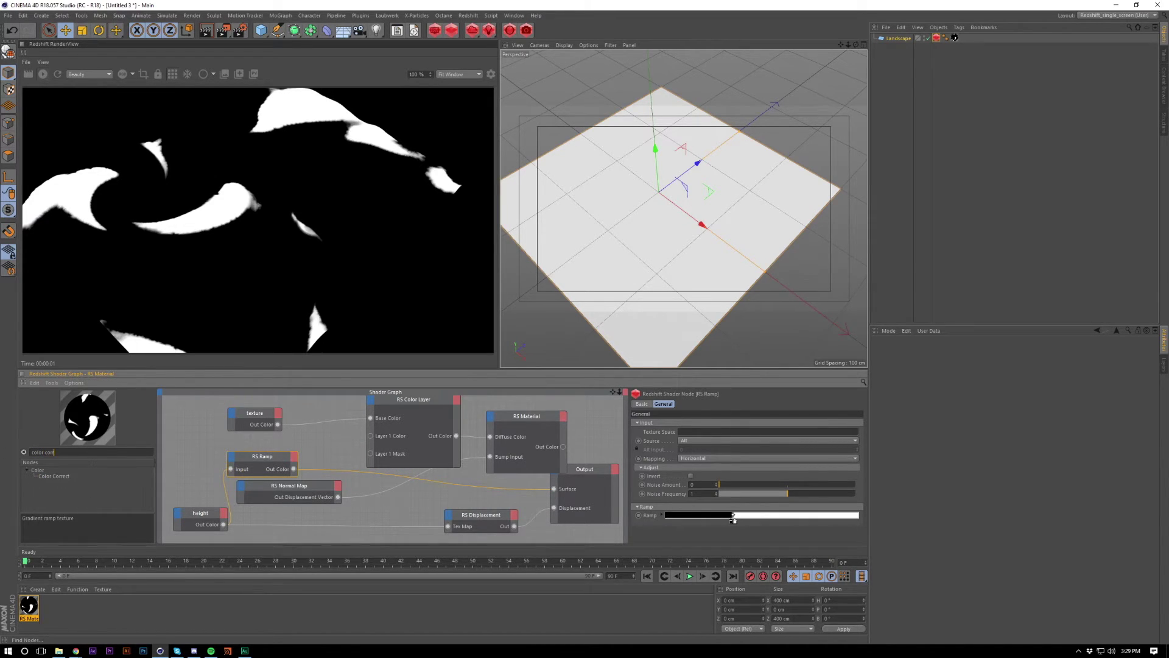
drag(55, 476, 314, 434)
Remove the extra input ports from the RS Color Correct node, keeping only Input, and shrink the node to a compact size.
right_click(297, 452)
click(311, 482)
right_click(294, 453)
click(307, 484)
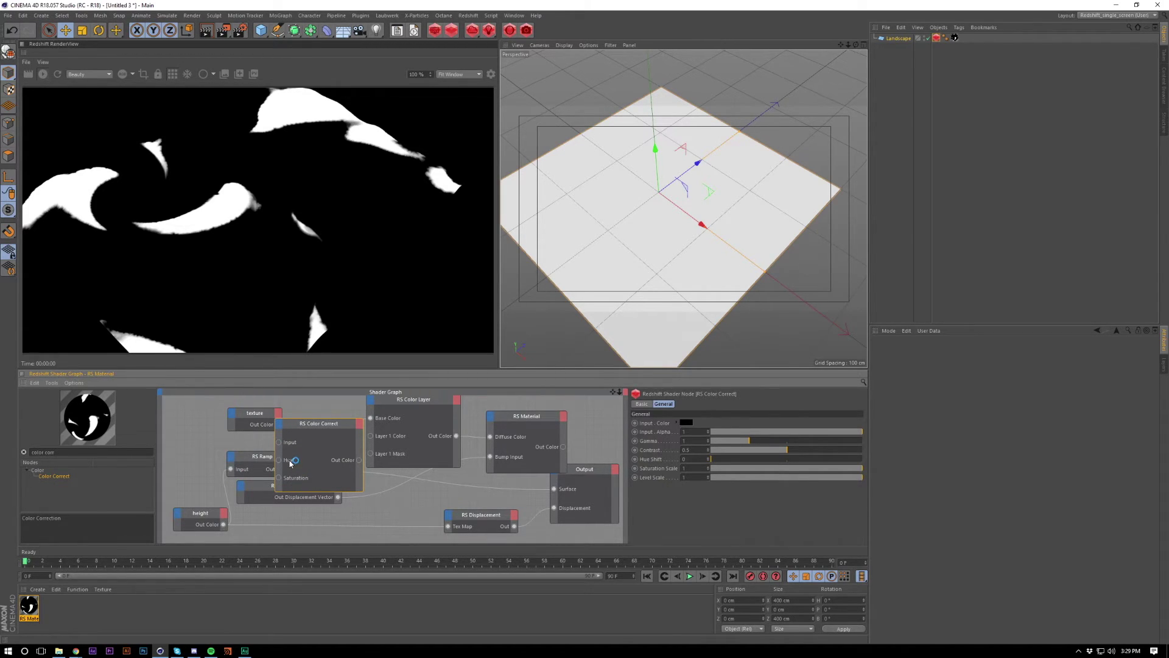
right_click(290, 461)
click(311, 493)
right_click(294, 473)
click(308, 496)
drag(345, 491, 316, 435)
Route the texture through RS Color Correct into the Color Layer's Layer 1 Color, and connect RS Material to the Output node's Surface.
drag(204, 407, 263, 428)
click(305, 437)
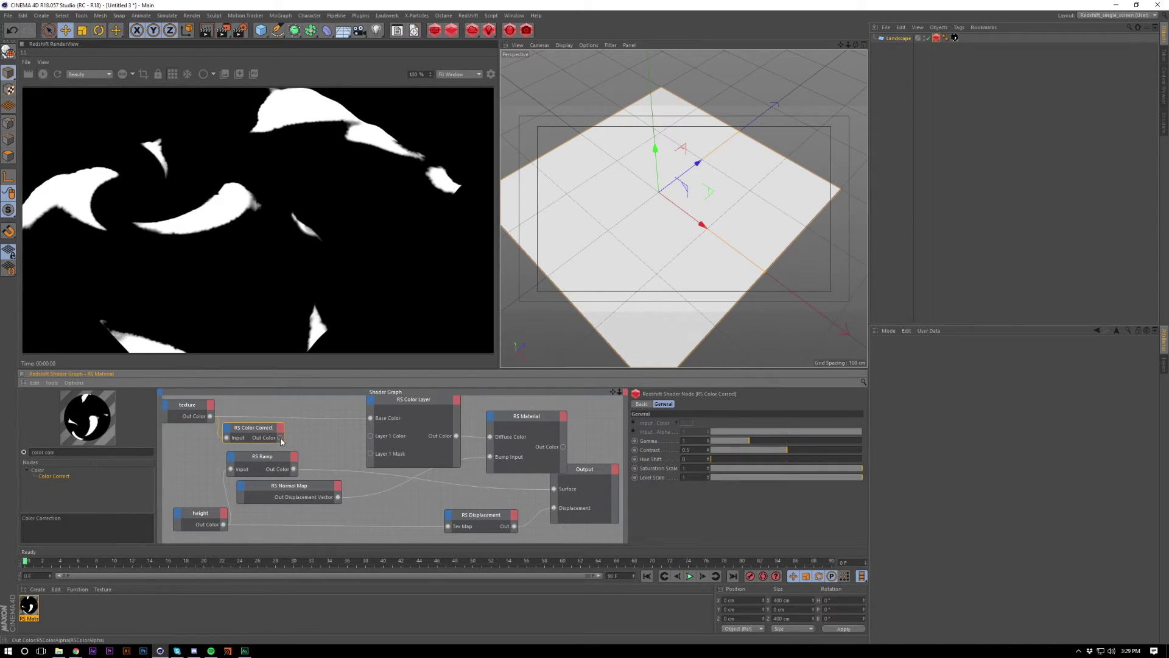
drag(370, 438, 371, 436)
drag(456, 436, 491, 436)
mouse_move(582, 473)
mouse_down()
mouse_move(615, 472)
mouse_move(587, 493)
mouse_up()
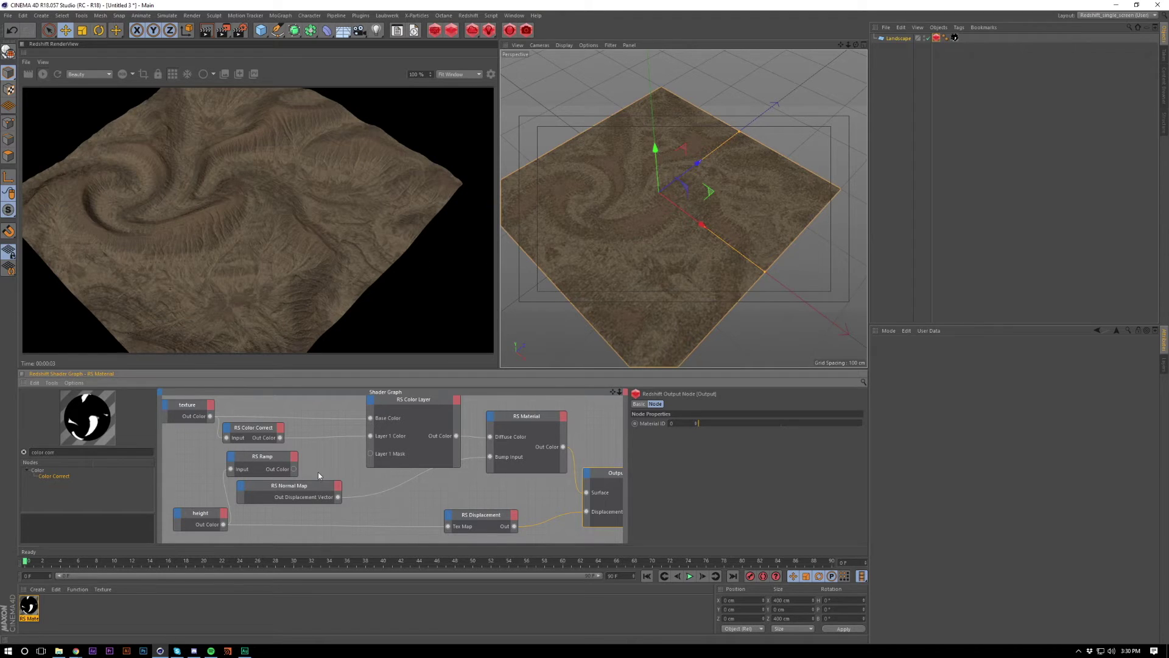
Connect the RS Ramp to Layer 1 Mask, and set the Color Correct's gamma to 0.724 and saturation scale to 0.66.
click(255, 428)
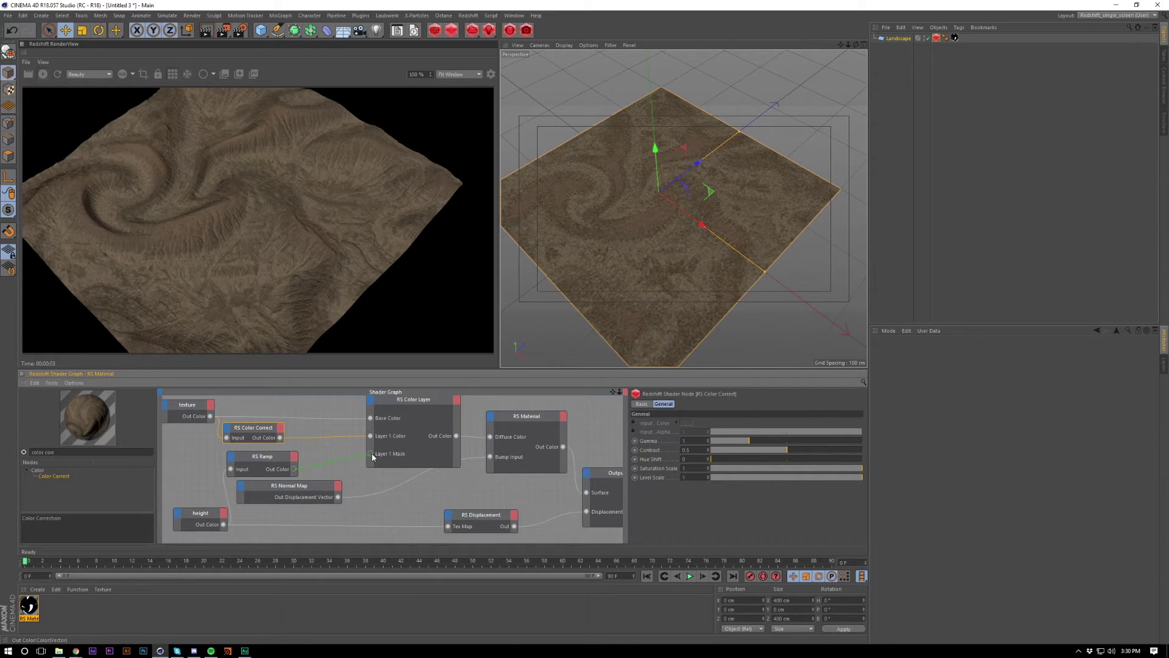
drag(373, 458, 370, 453)
click(730, 441)
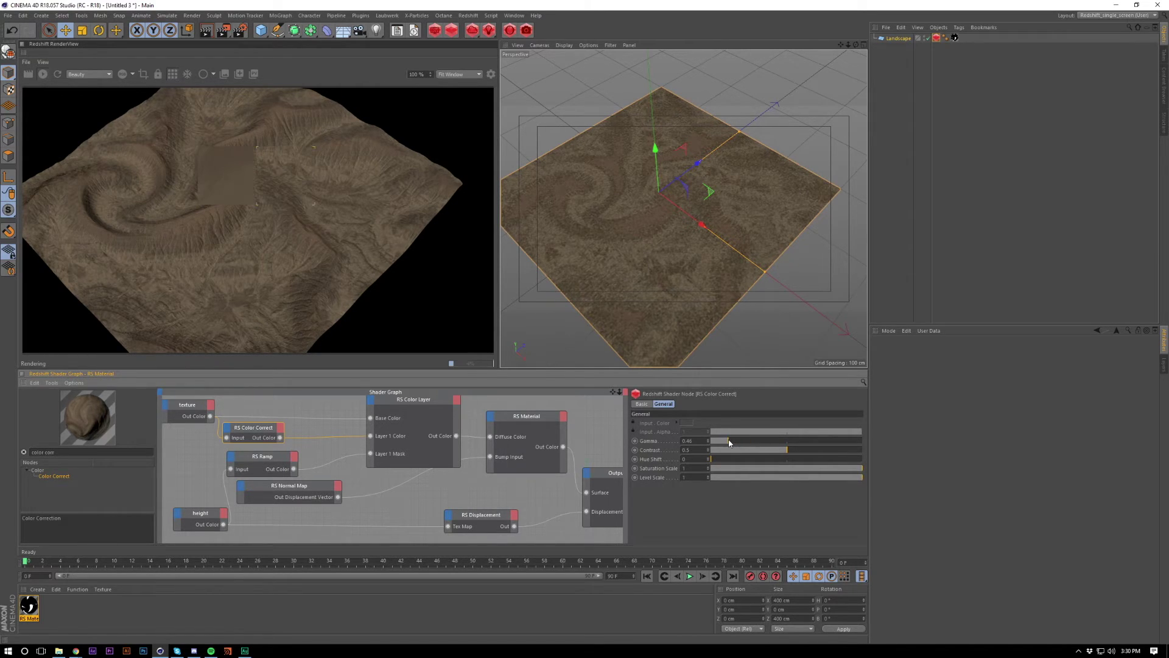
click(41, 74)
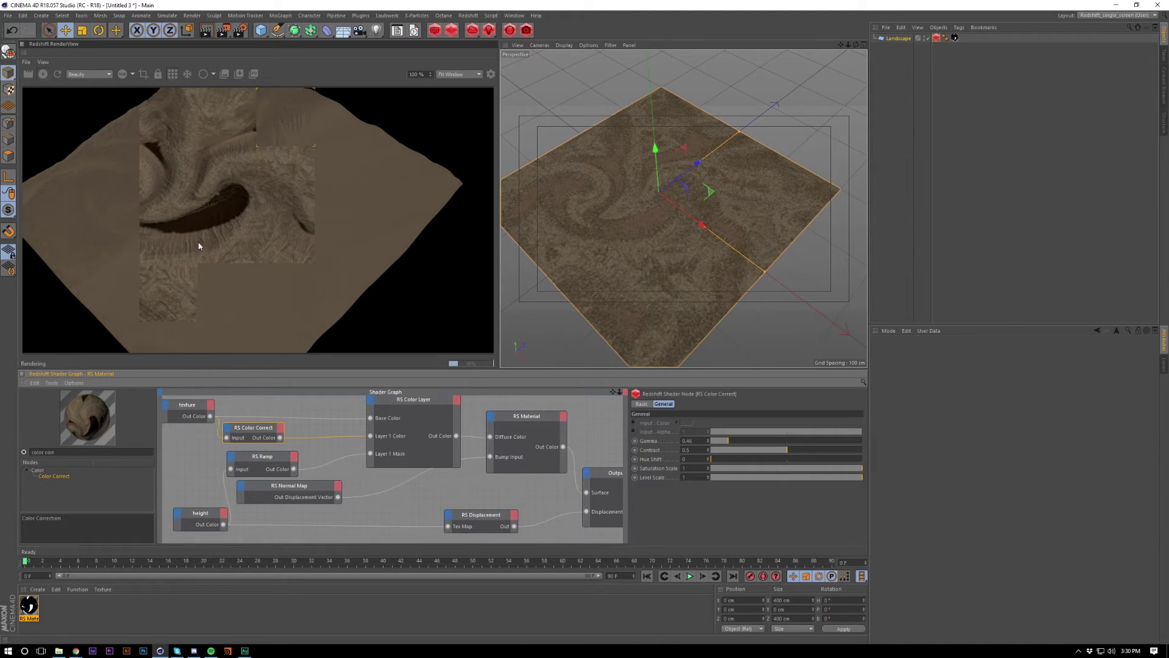
drag(740, 440, 739, 440)
drag(791, 471, 812, 469)
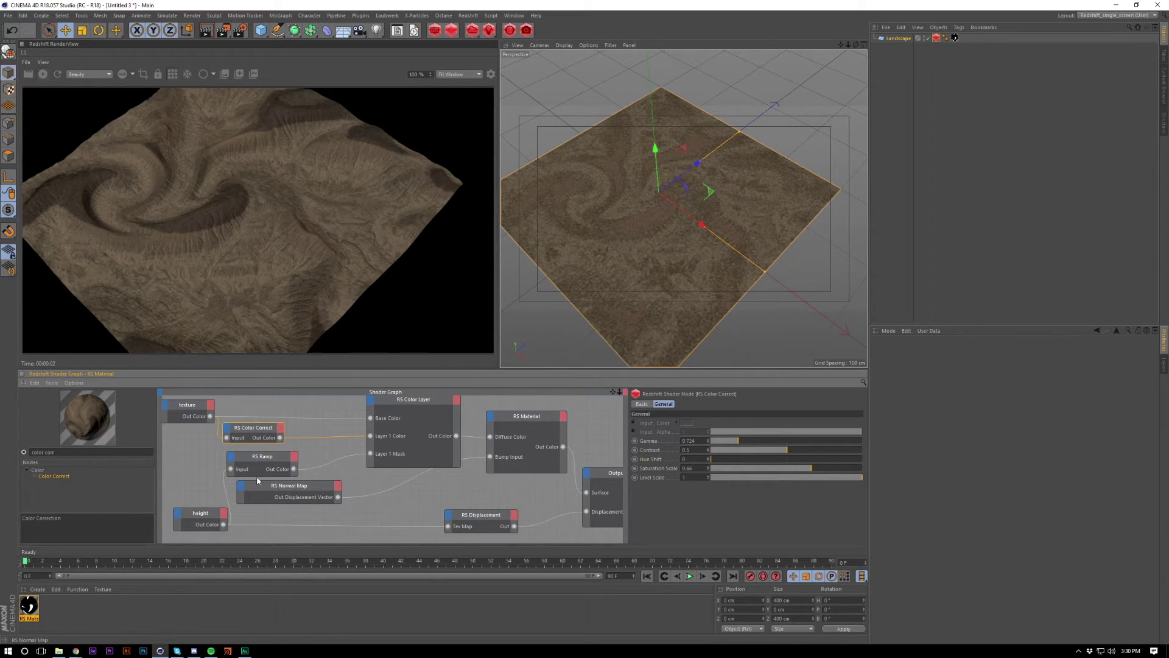
Soften the ramp mask by spreading its black and white knots to about 30% and 39% of the gradient.
click(282, 463)
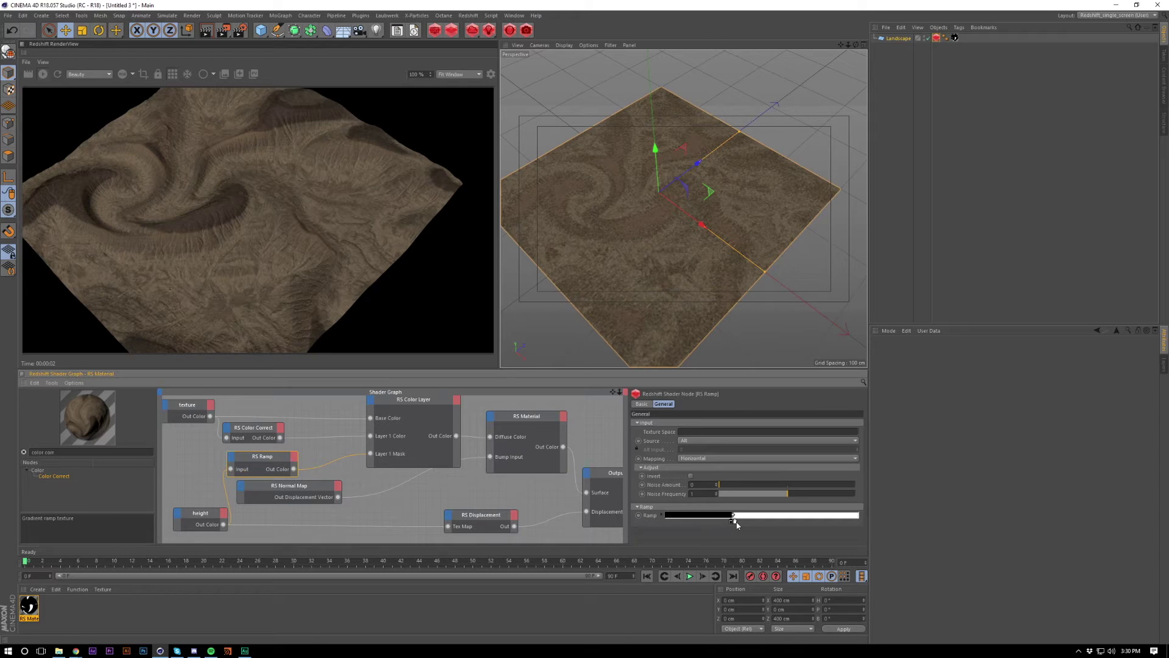
click(740, 521)
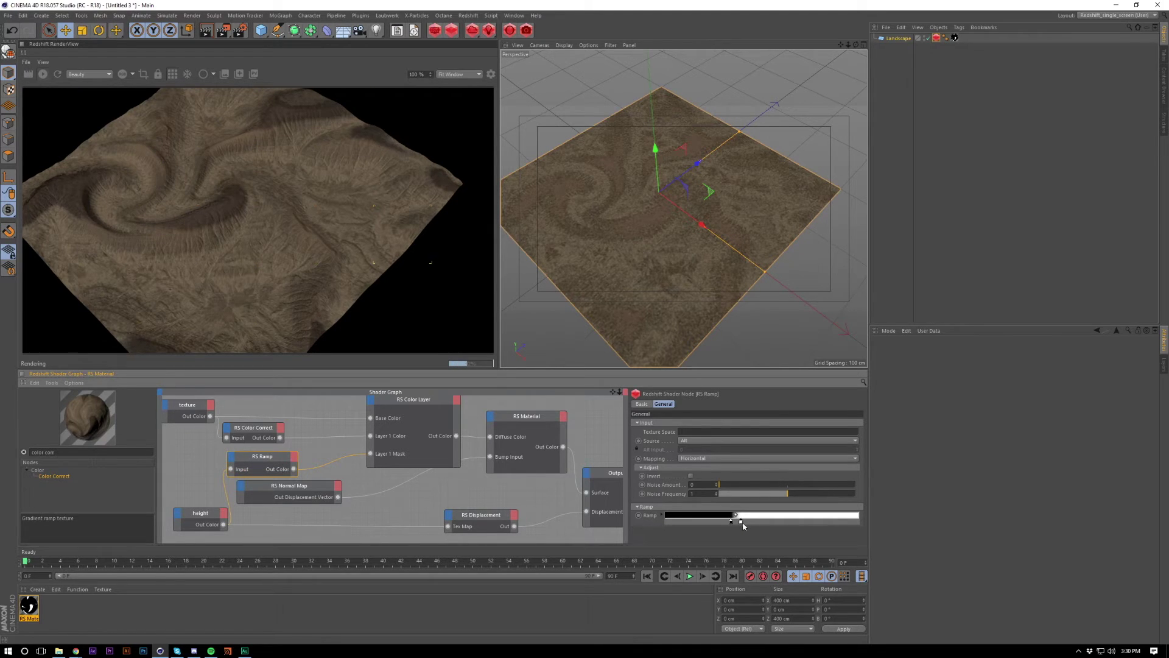
drag(730, 522, 724, 524)
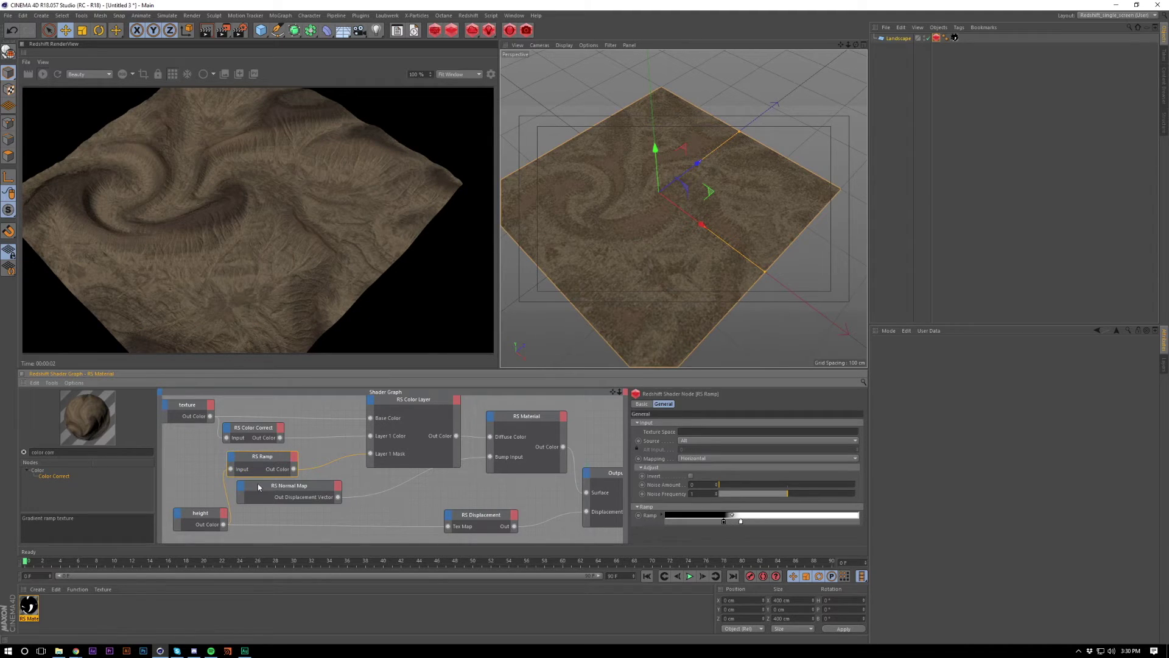
Add an RS Curvature node and connect its output to the Output node's Surface to preview it.
click(42, 452)
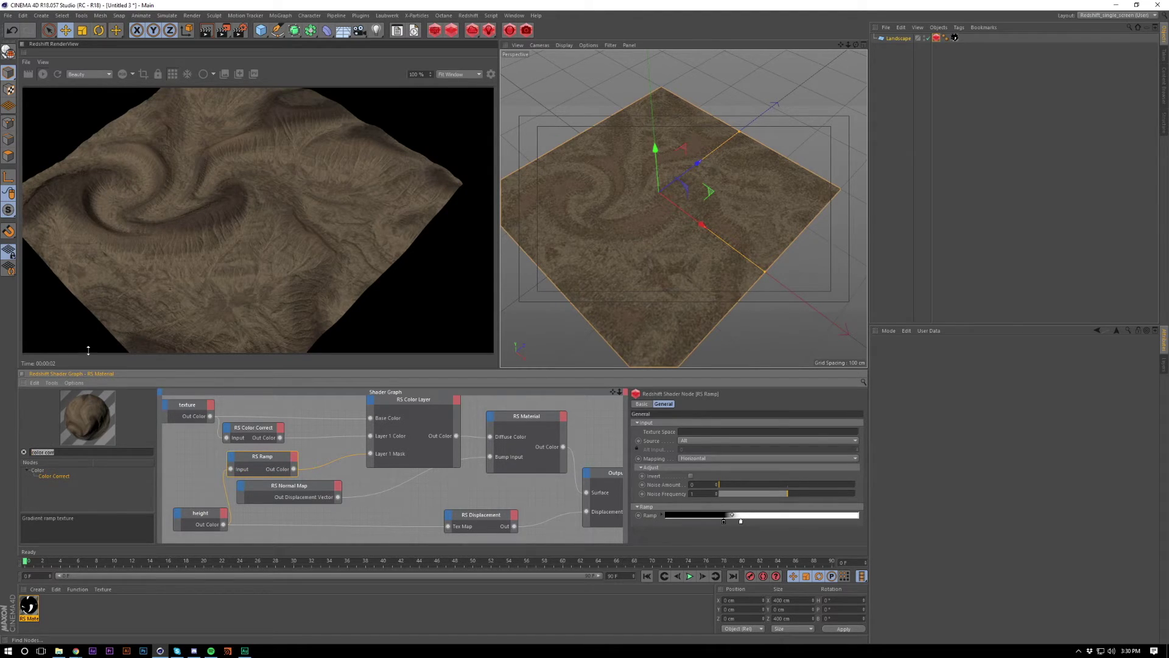
text(curv)
mouse_move(58, 476)
mouse_down()
mouse_move(369, 523)
mouse_move(348, 525)
mouse_move(588, 492)
mouse_up()
mouse_move(337, 518)
mouse_down()
mouse_move(381, 507)
mouse_move(371, 509)
mouse_up()
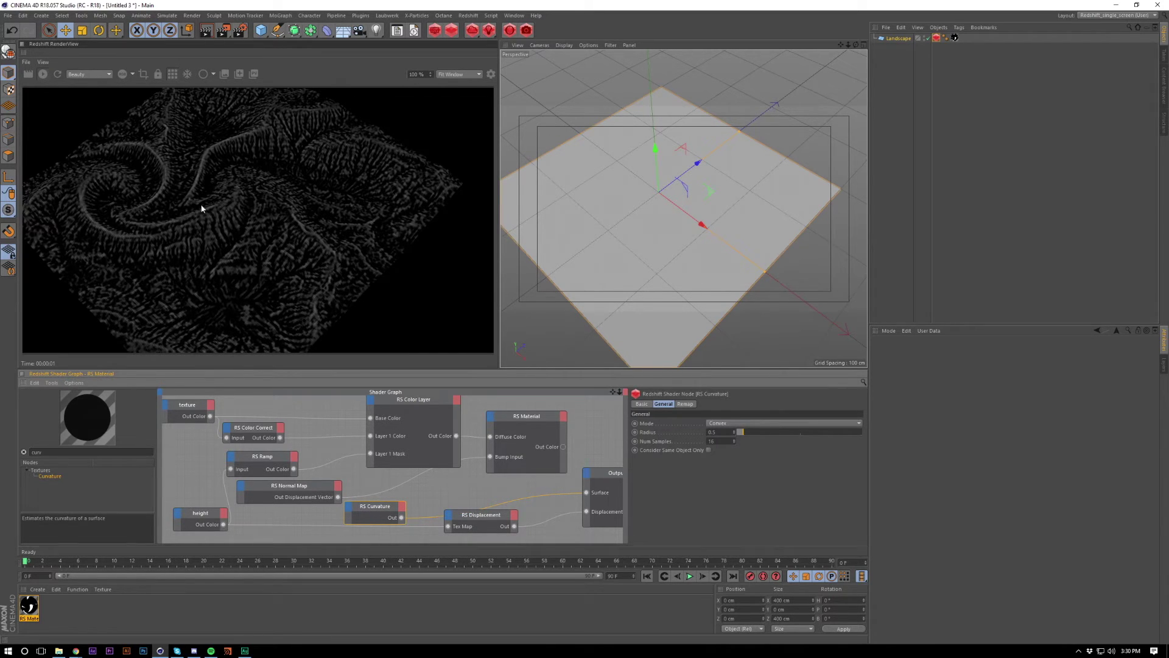
Set the Landscape plane's width and height segments to 120.
scroll(711, 233, up, 10)
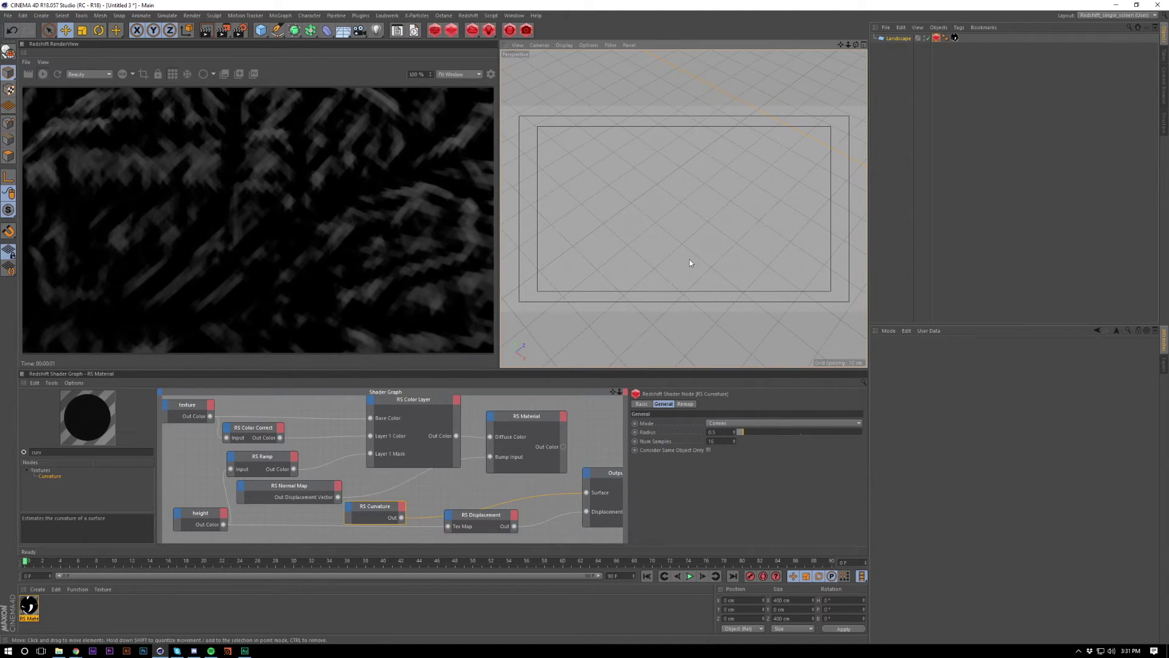
click(898, 38)
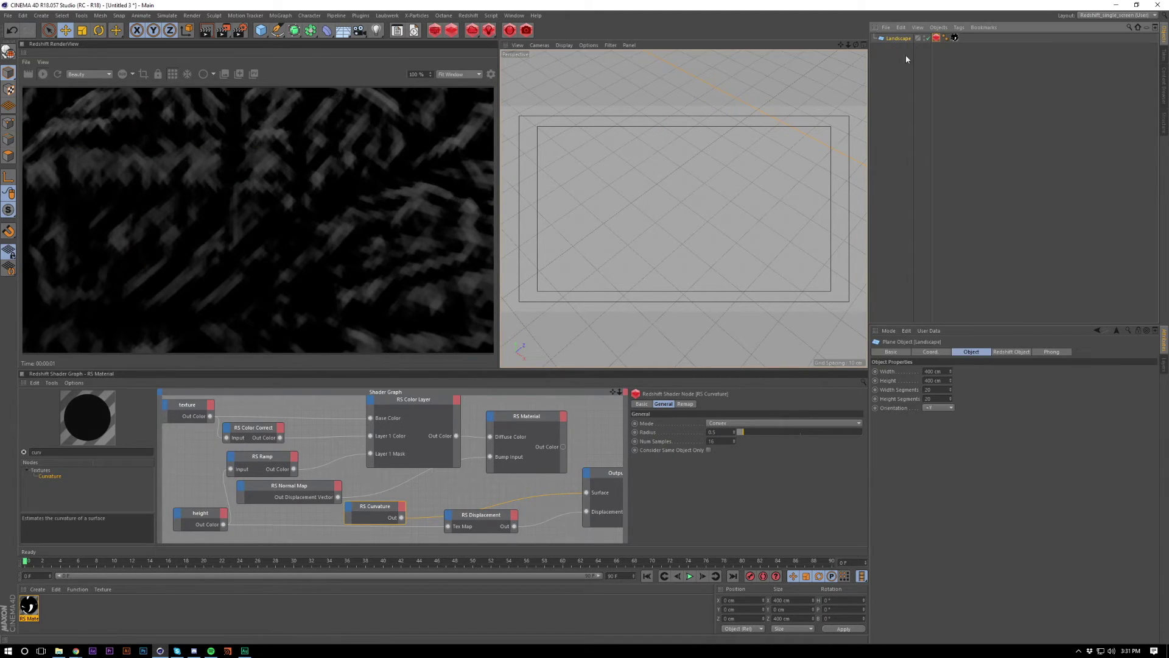
click(937, 390)
key(Tab)
text(128)
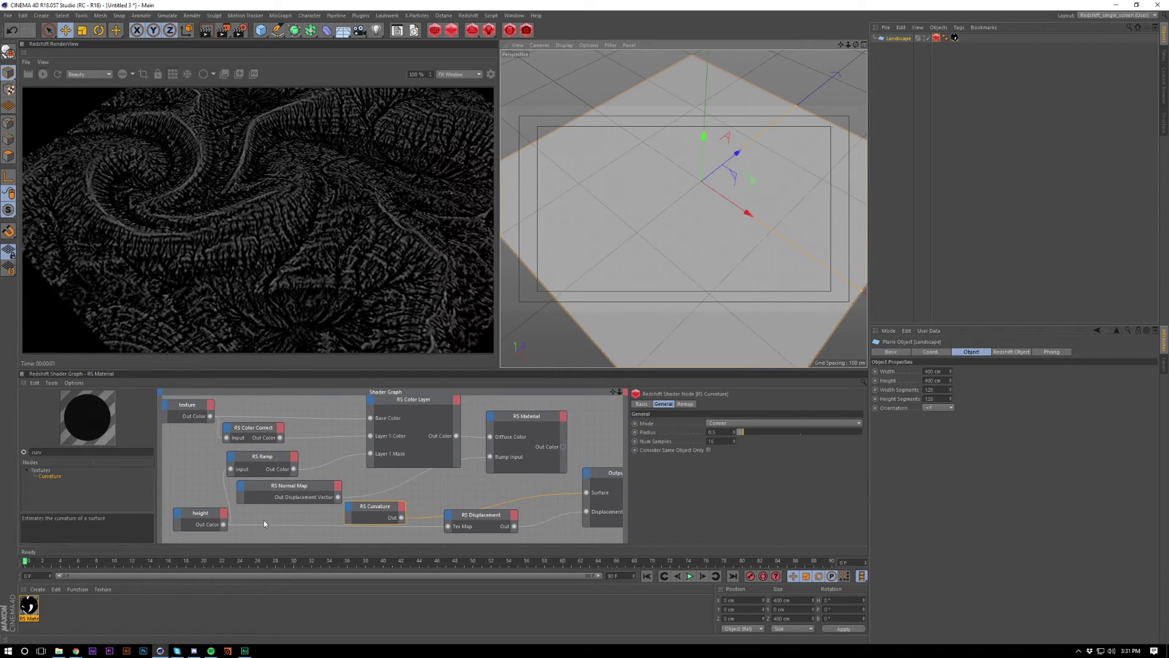
Increase the RS Curvature node's radius to about 2.3.
click(381, 511)
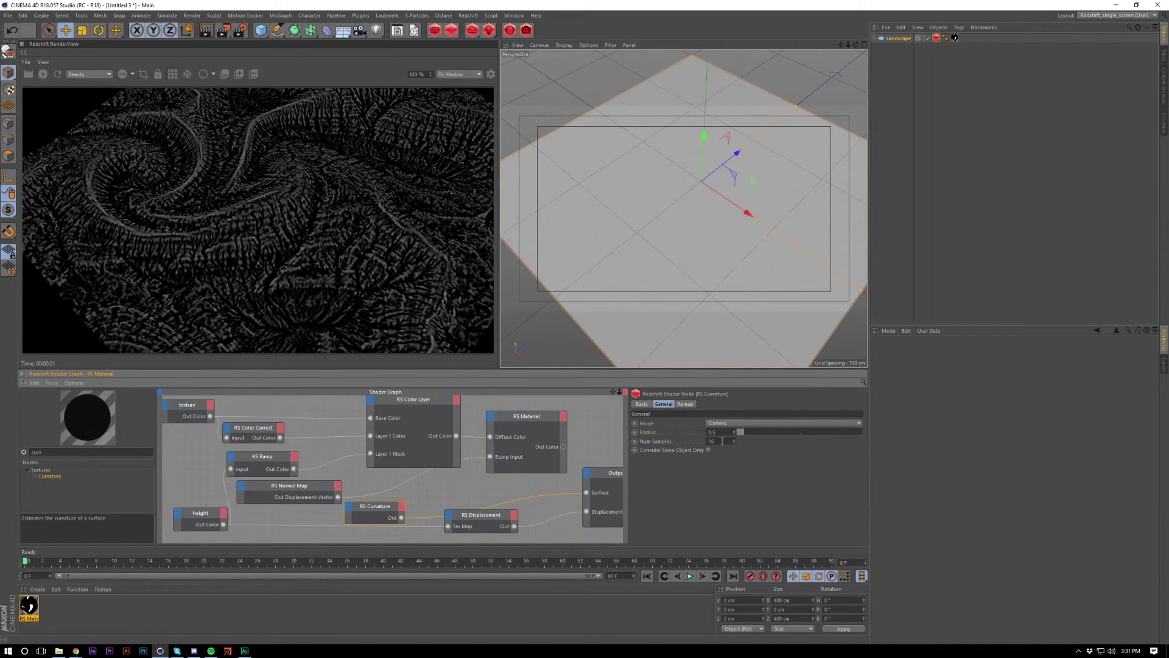
drag(742, 435, 766, 435)
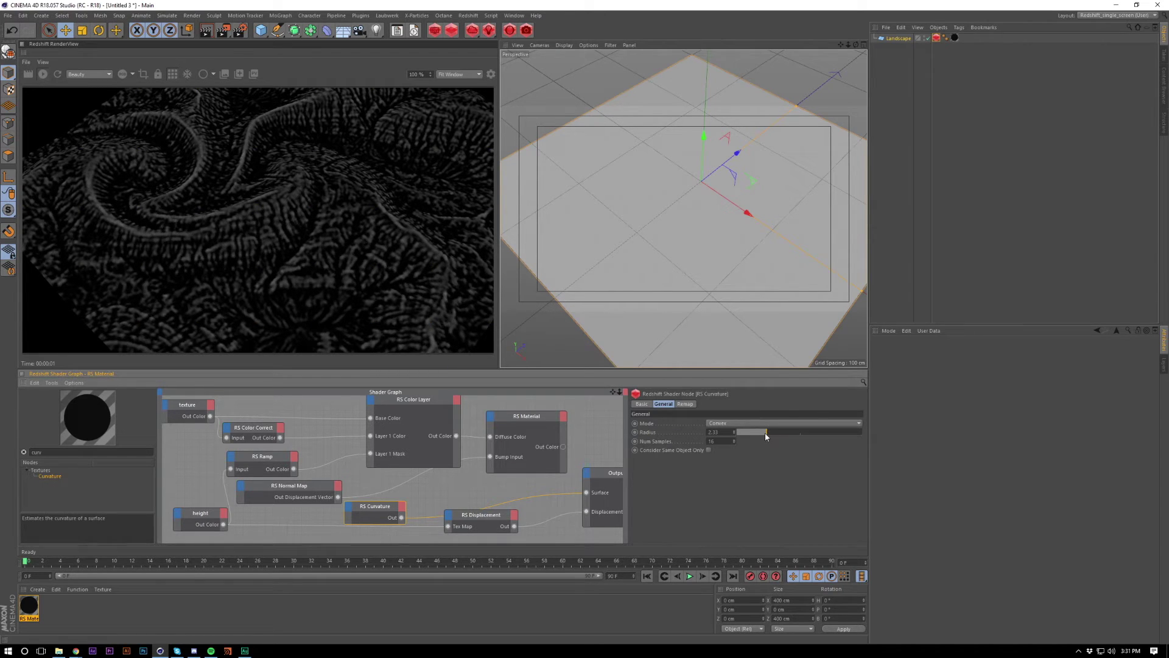
drag(743, 435, 767, 435)
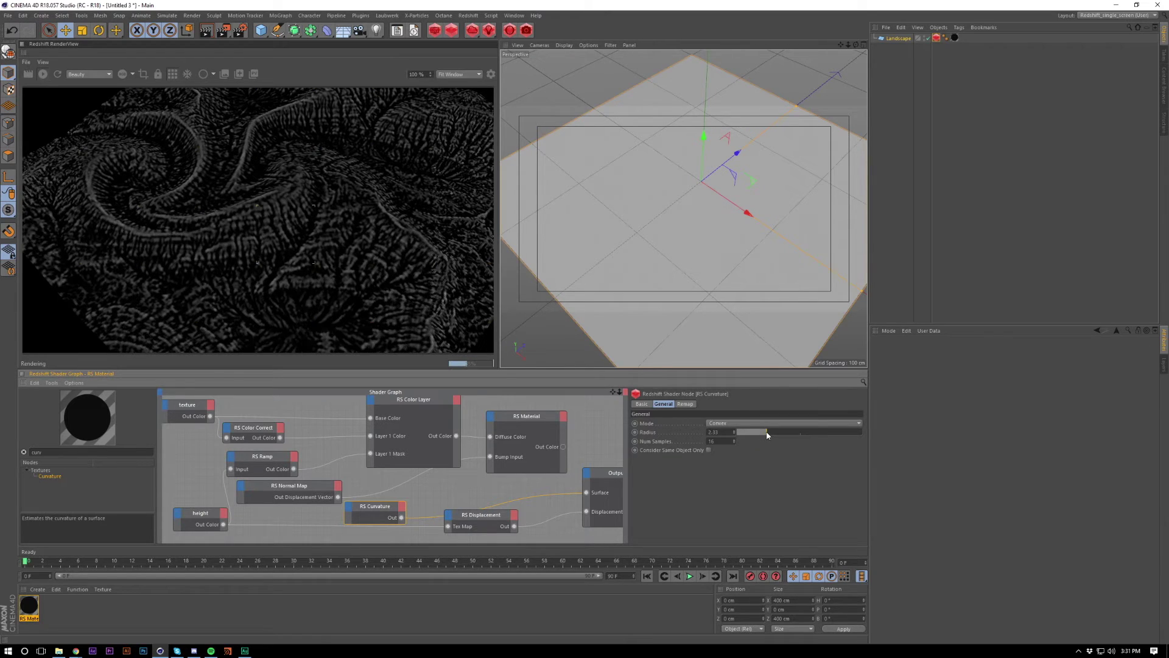
Remap the curvature with a bias of 1 and an input range from about 0.02 to about 0.4.
click(686, 404)
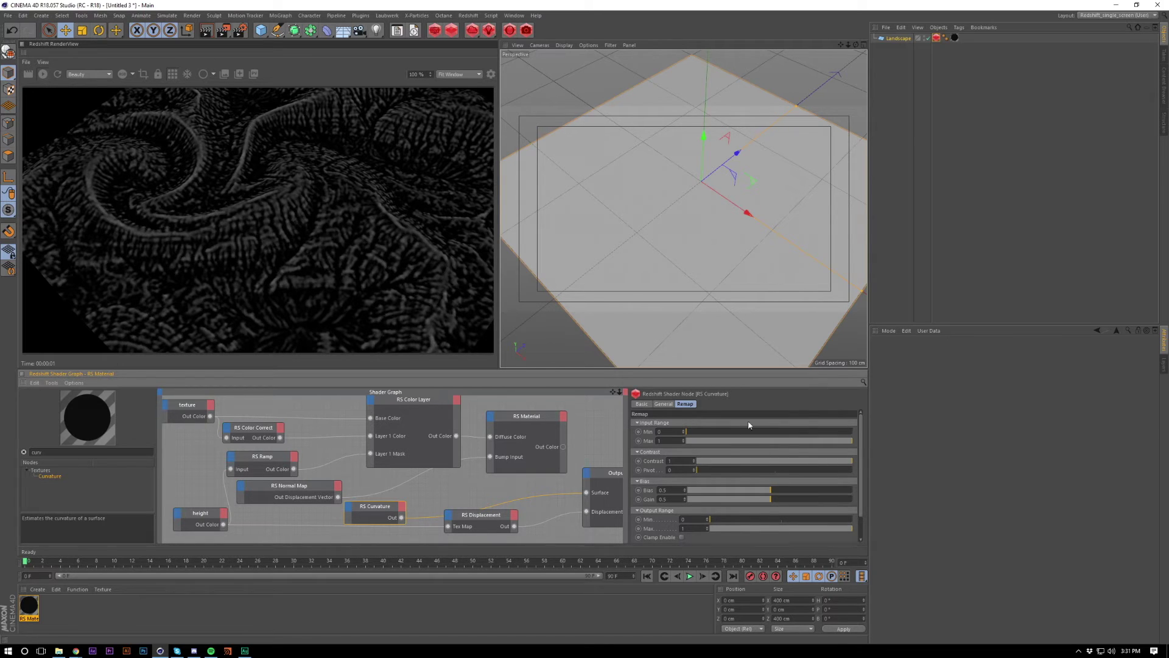
drag(773, 491, 937, 500)
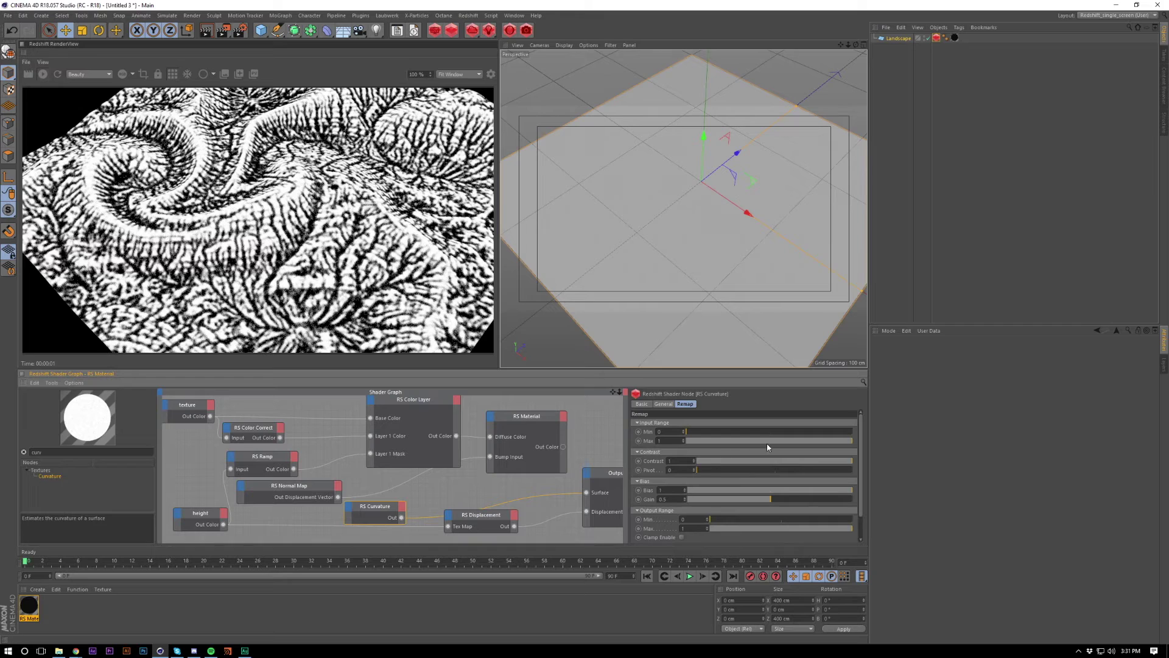
drag(788, 440, 754, 442)
key(ctrl+z)
key(ctrl+z)
click(688, 431)
drag(688, 431, 690, 432)
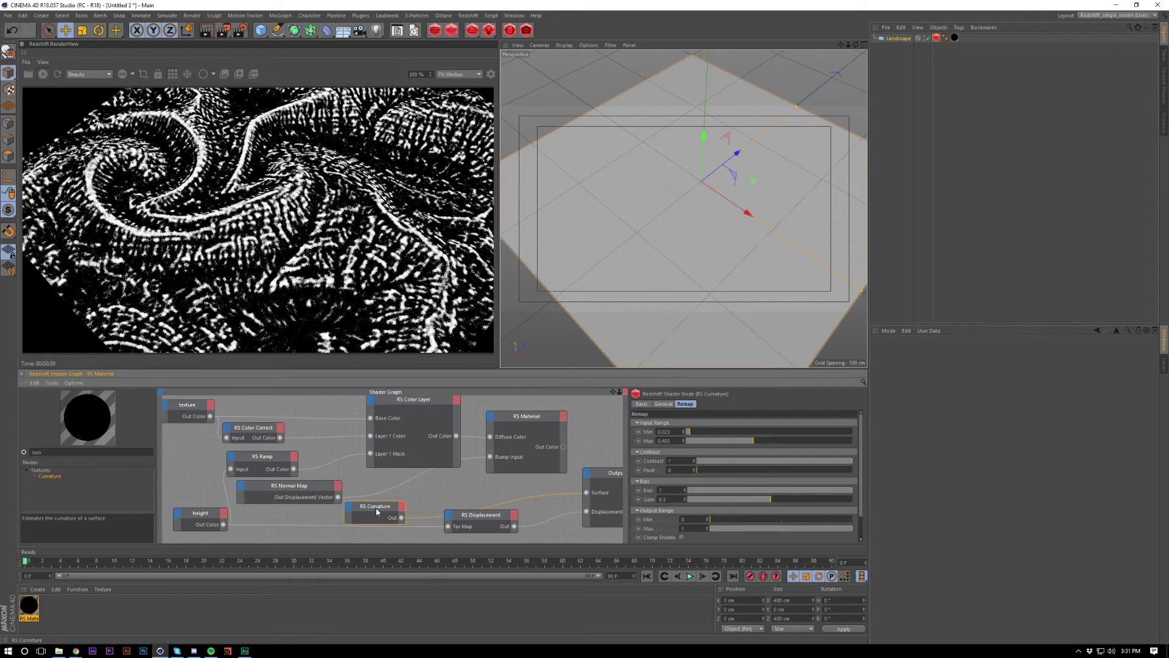
Place RS Curvature beside the height node and add a second RS Color Layer node below the first one.
drag(376, 512, 272, 520)
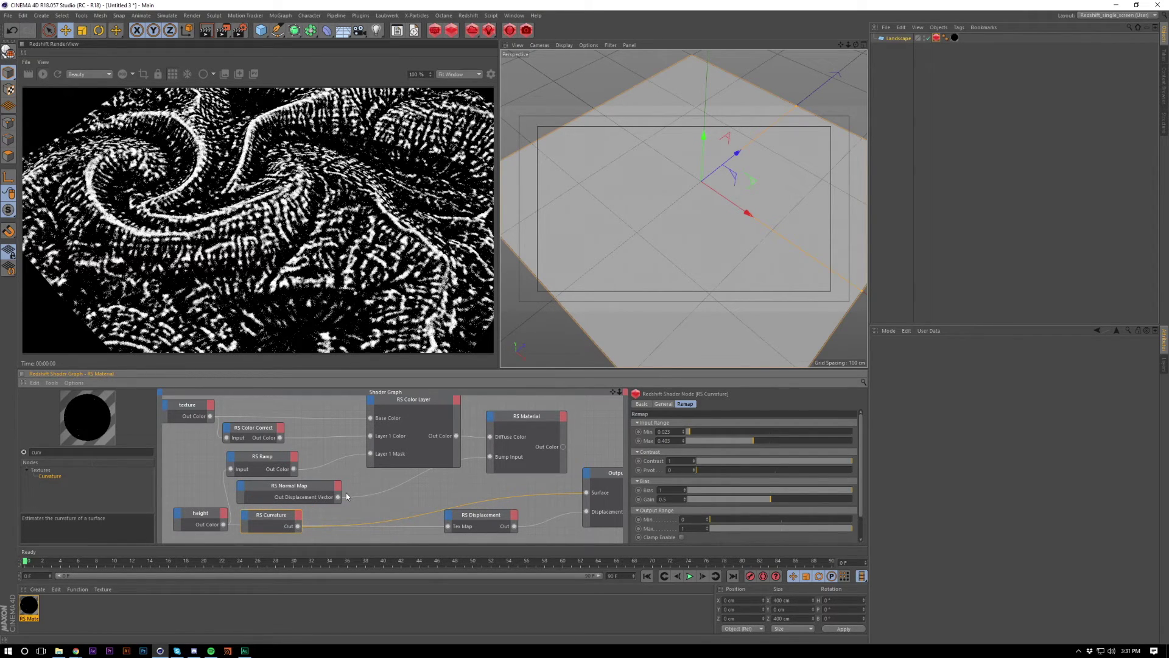
click(665, 405)
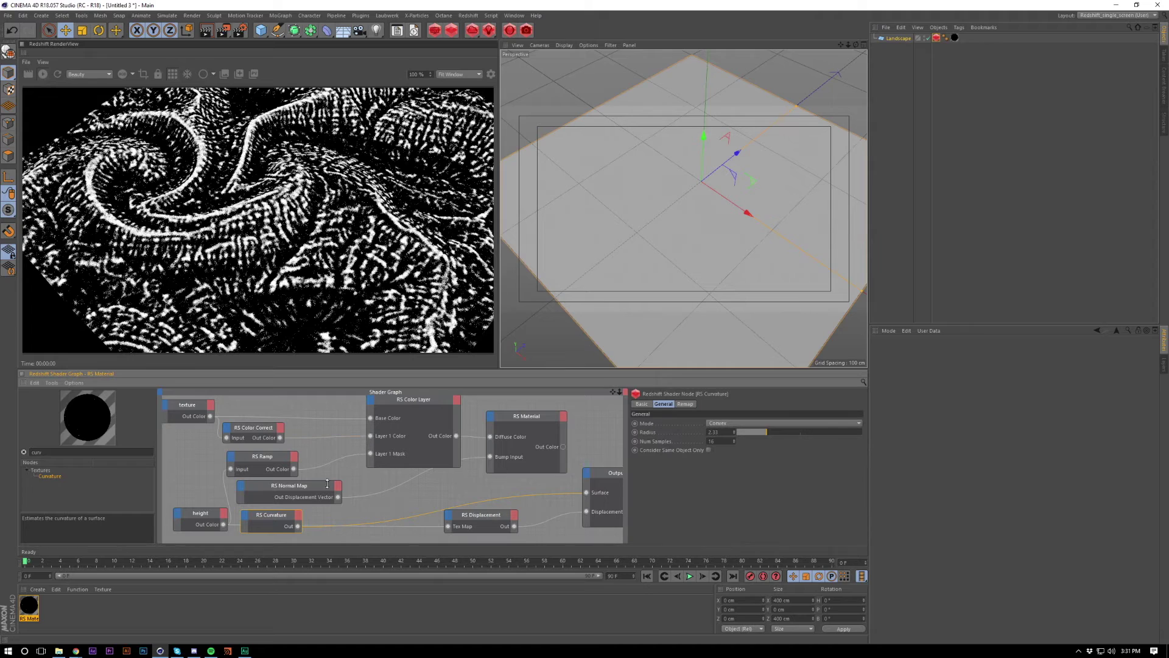
drag(44, 452, 33, 452)
text(layer)
drag(50, 481, 324, 487)
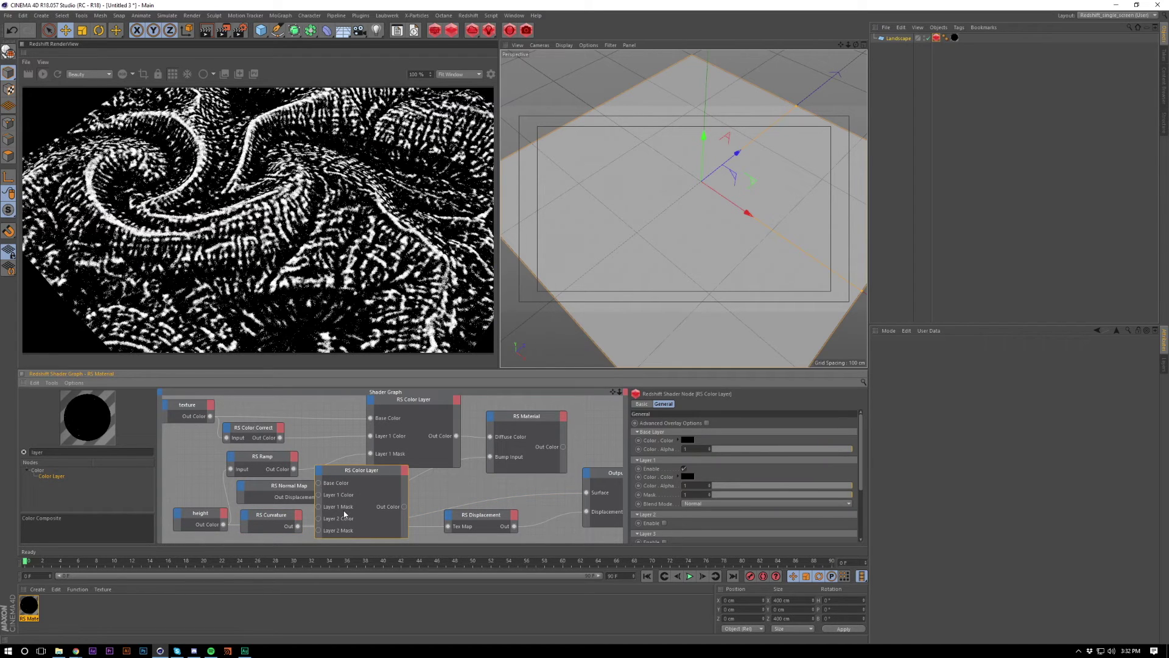
Remove the Layer 1 Color, Layer 2 Color and Layer 2 Mask ports from the new Color Layer and shrink the node.
right_click(342, 498)
click(361, 529)
right_click(339, 515)
click(359, 548)
right_click(338, 524)
click(366, 556)
drag(349, 537, 355, 491)
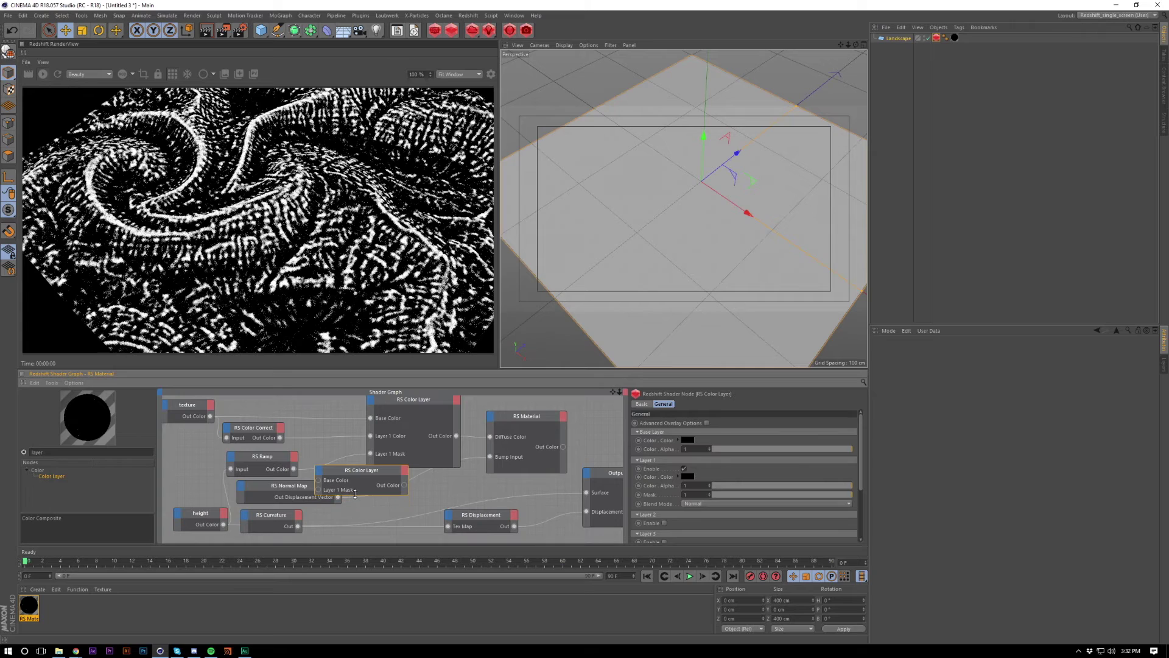
Connect RS Ramp to the new Color Layer's Base Color, RS Curvature to its Layer 1 Mask, and its output to the first Color Layer's mask.
drag(297, 526, 425, 481)
click(282, 520)
mouse_move(283, 518)
mouse_down()
mouse_move(251, 518)
mouse_move(267, 518)
mouse_up()
drag(352, 472, 335, 472)
drag(190, 468, 317, 537)
drag(332, 477, 370, 453)
Move RS Normal Map clear of the new Color Layer and connect RS Material to the Output node's Surface.
click(318, 498)
alt+middle_drag(358, 491, 427, 477)
alt+middle_drag(357, 458, 197, 465)
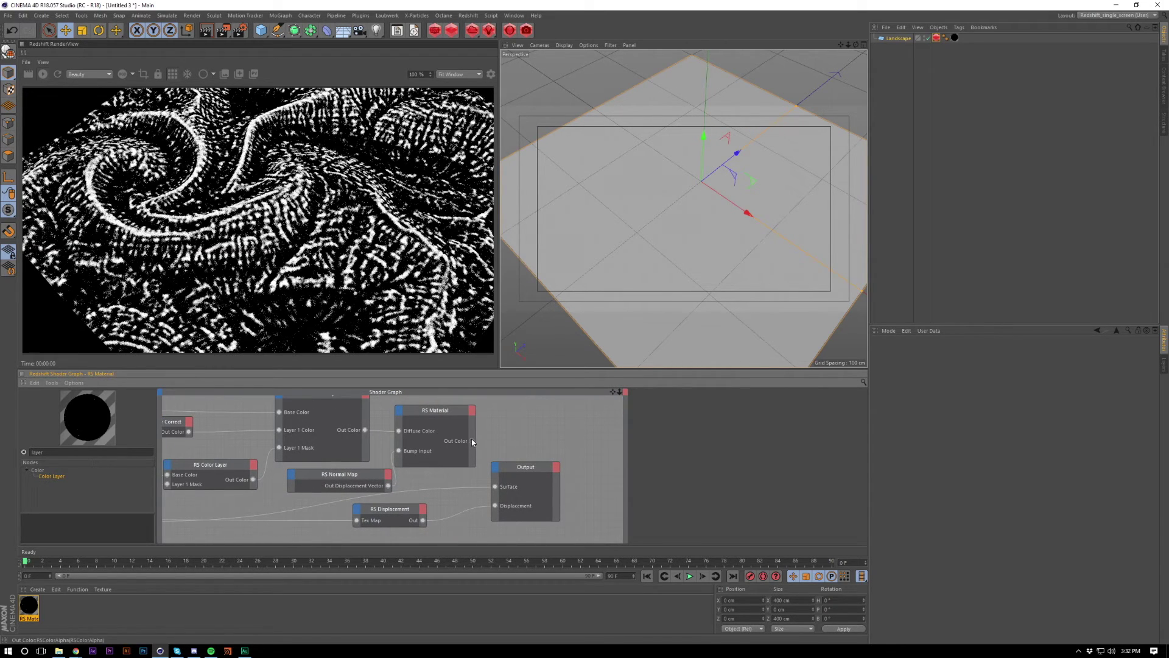
drag(485, 461, 495, 488)
Set the new Color Layer's Layer 1 blend mode to Multiply and restart the render preview.
alt+middle_drag(255, 496, 413, 497)
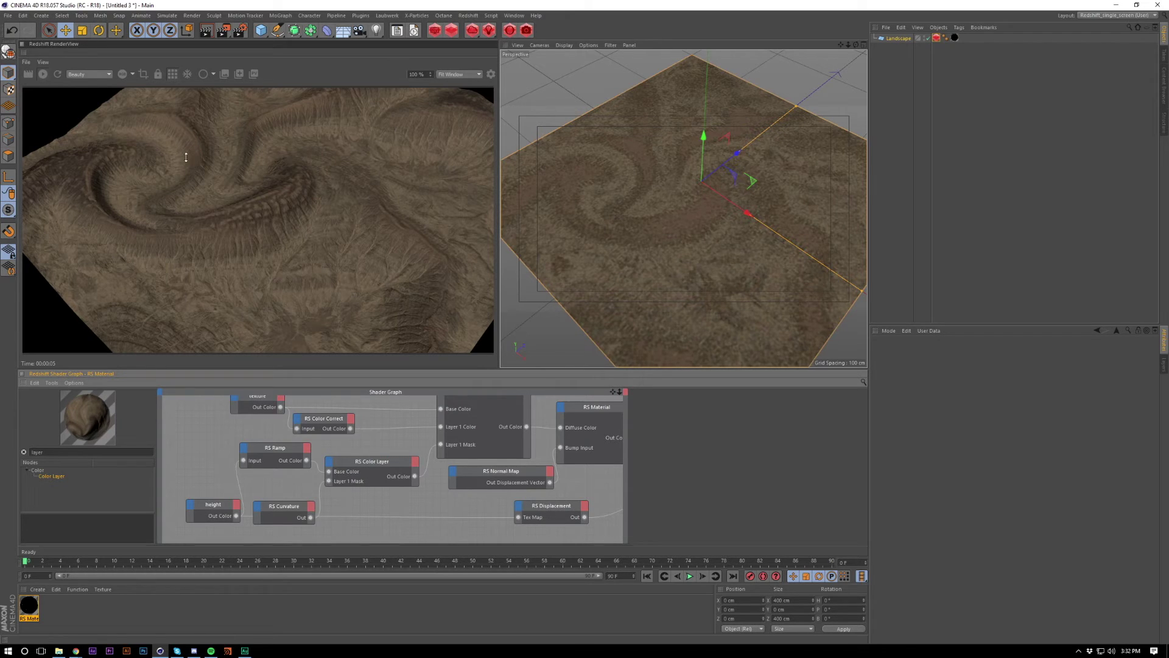
click(396, 470)
click(706, 505)
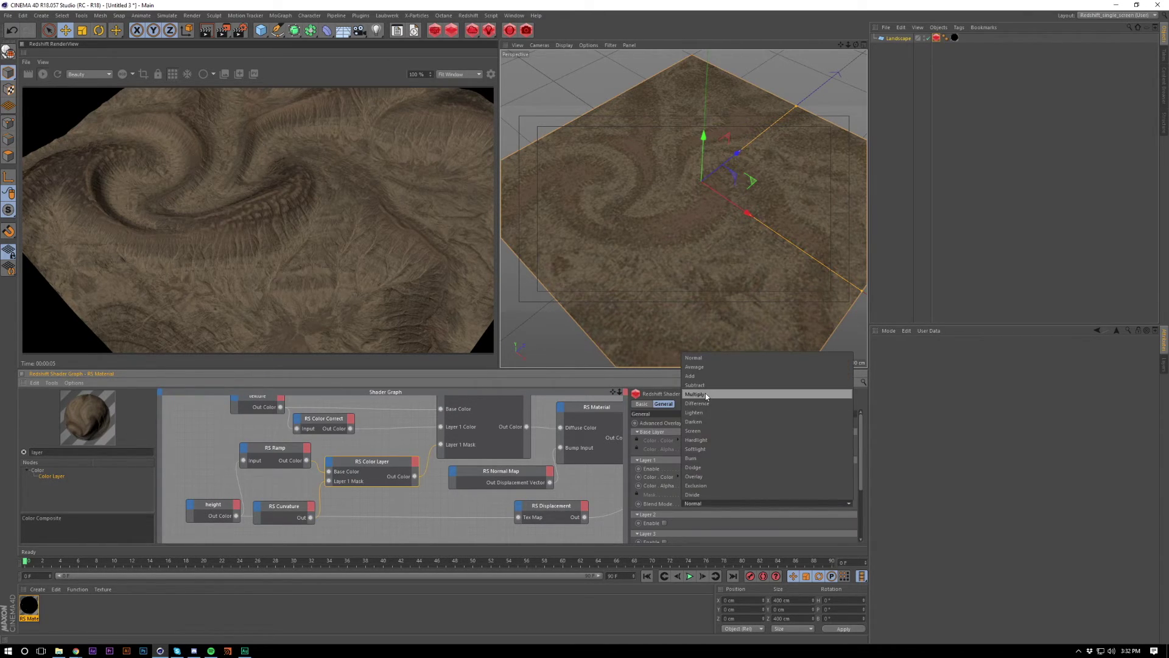
click(697, 393)
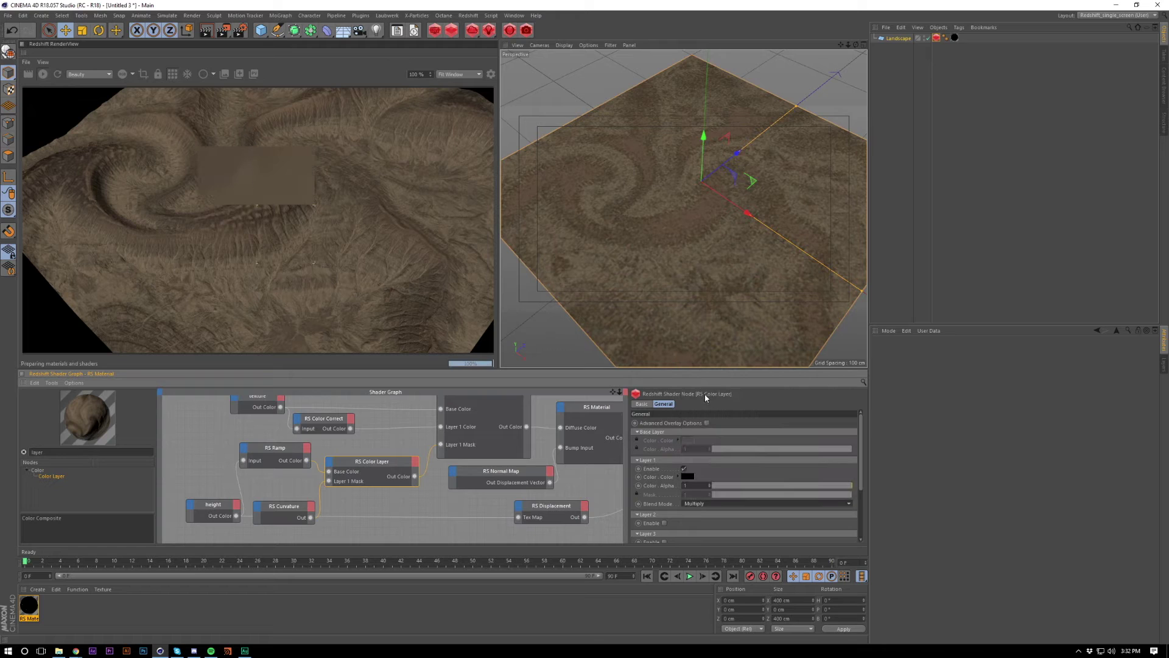
click(44, 77)
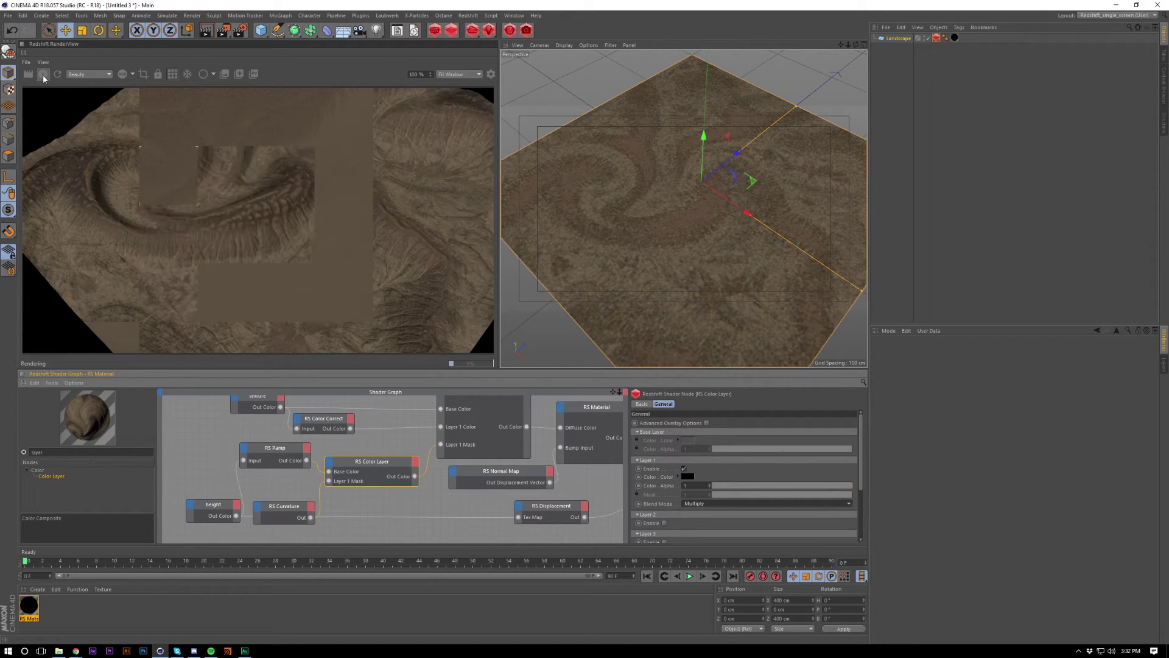
Switch the Layer 1 blend mode to Normal for comparison and set it back to Multiply.
click(697, 504)
click(711, 357)
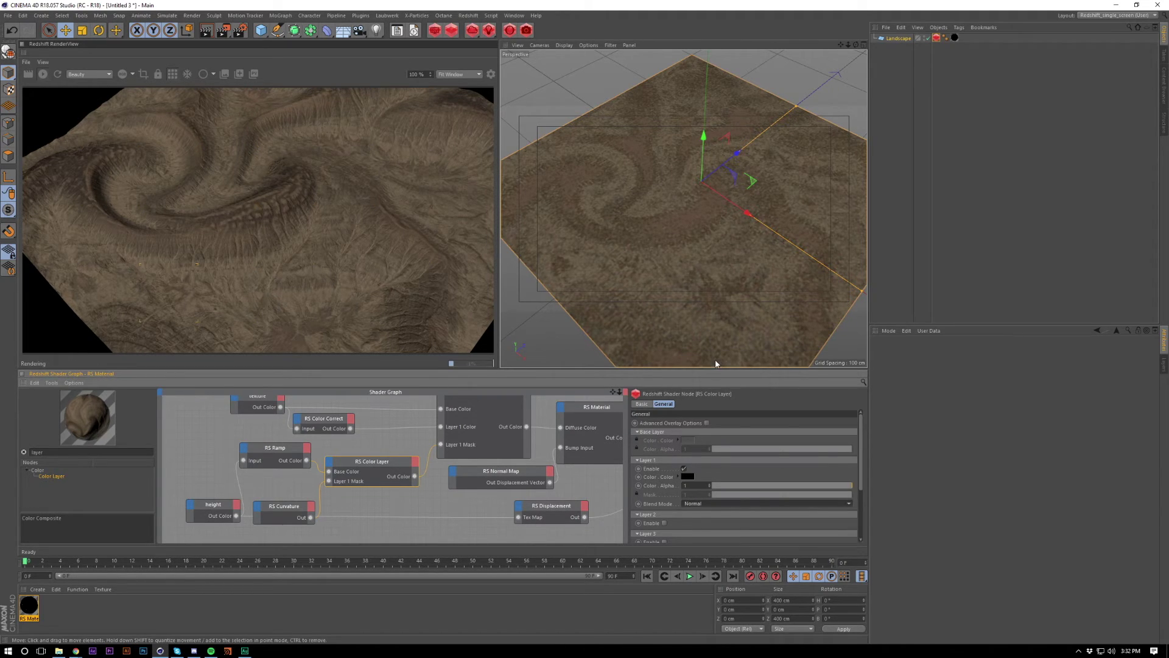
click(694, 504)
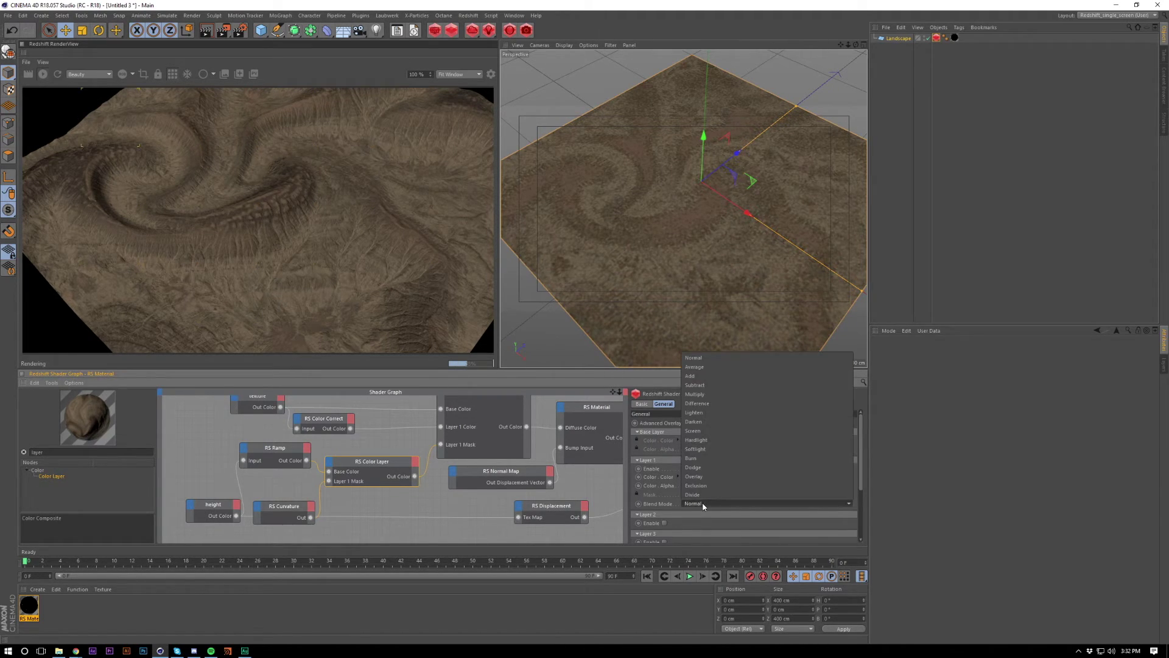
click(718, 394)
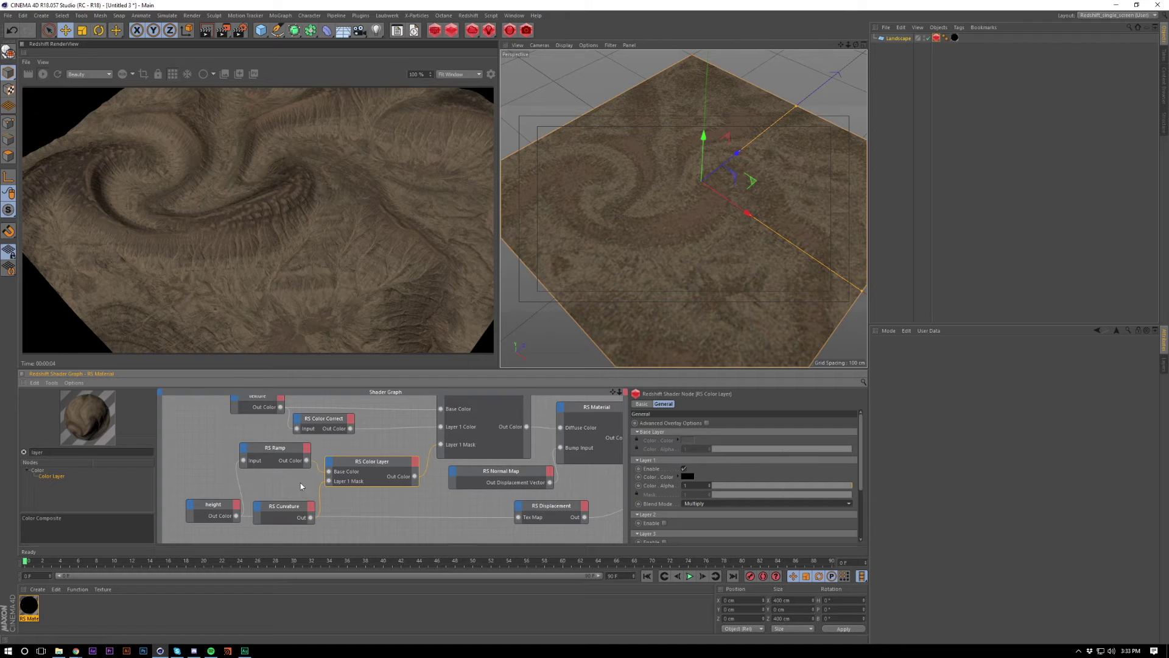
Reposition the RS Ramp and RS Curvature nodes neatly and set RS Curvature's radius to about 4.31.
drag(292, 507, 294, 498)
drag(285, 449, 288, 450)
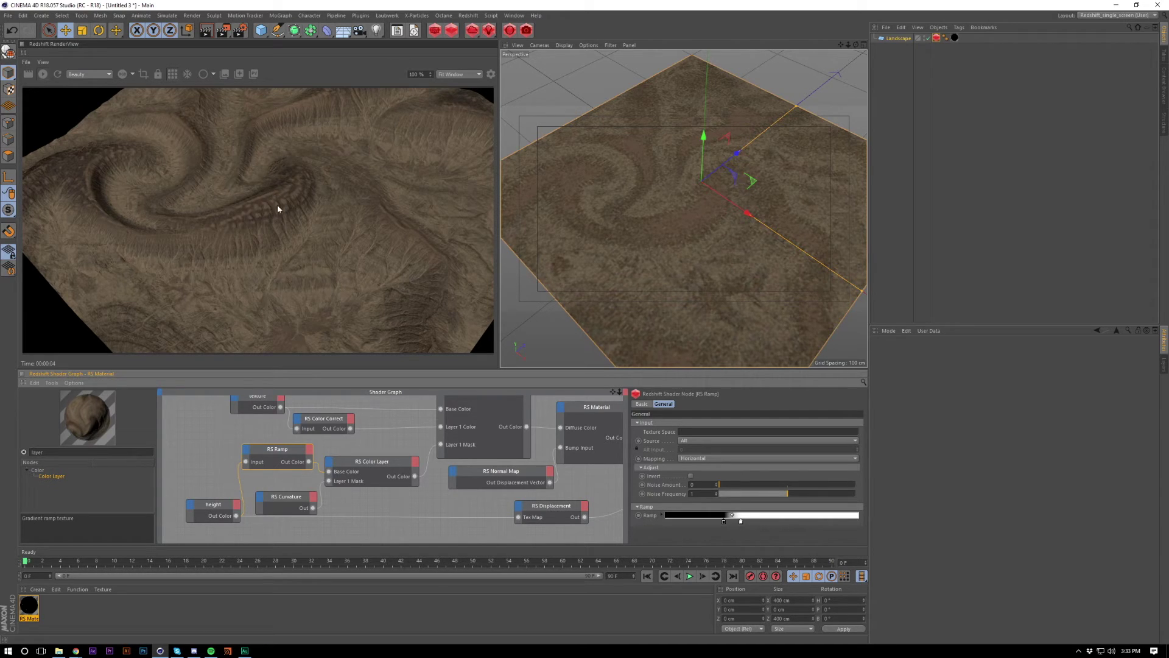
drag(286, 496, 274, 493)
click(746, 431)
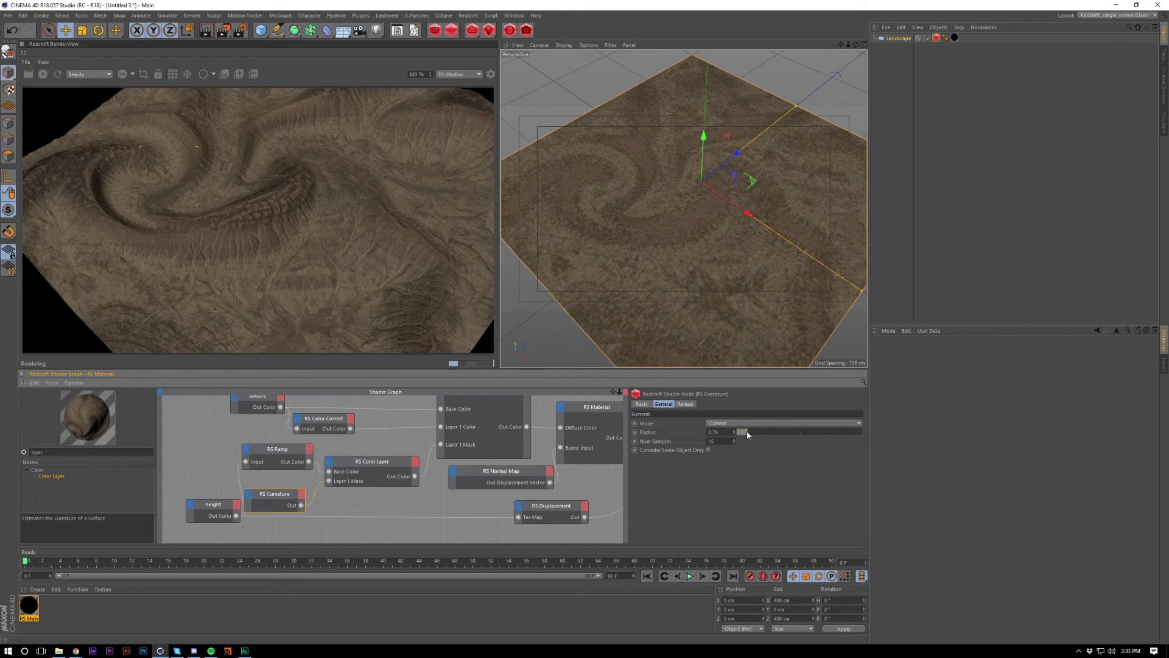
click(798, 432)
click(773, 431)
click(772, 433)
click(791, 432)
alt+right_drag(686, 250, 691, 271)
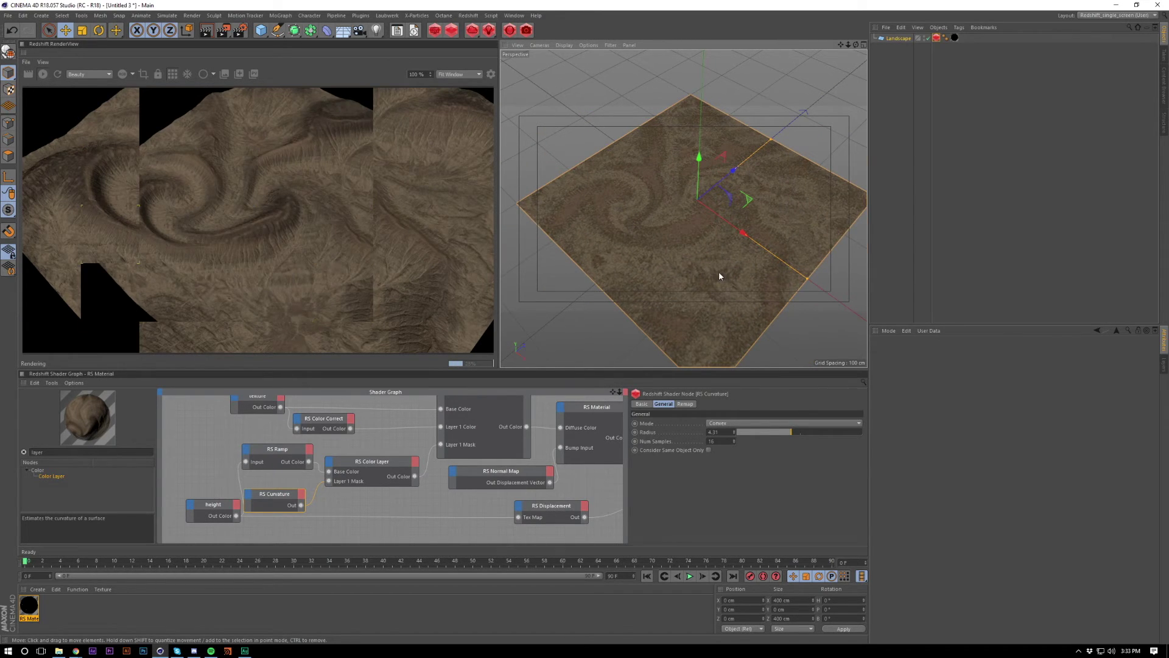
scroll(725, 255, up, 2)
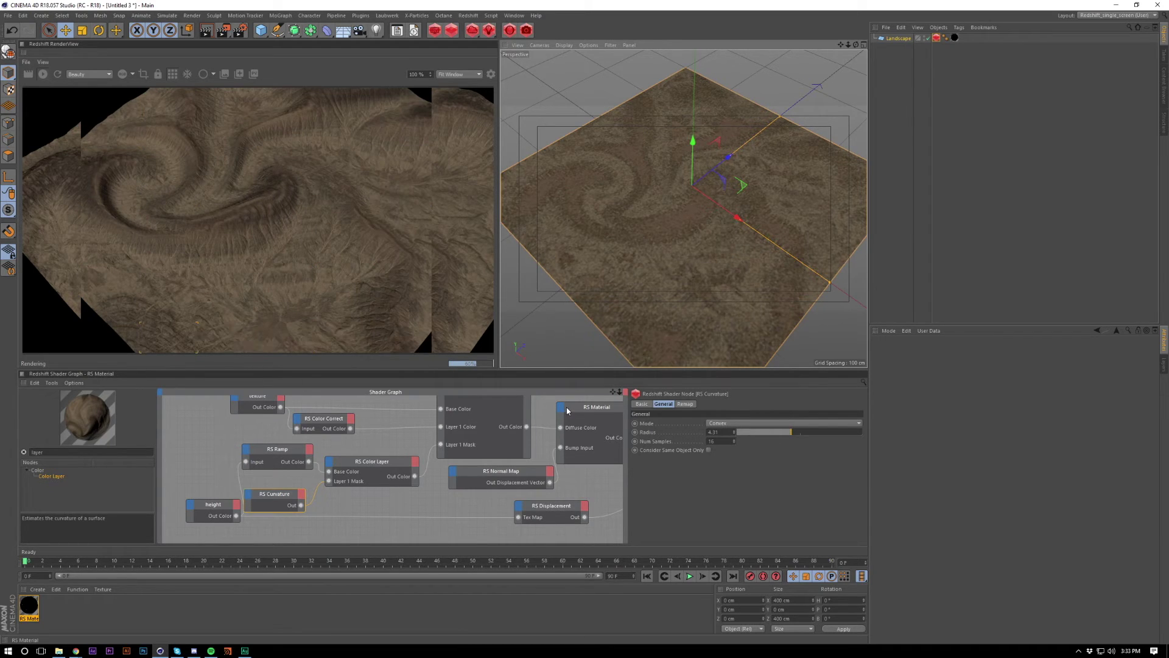
Add a Redshift area light and move it beyond the landscape's near edge, to about Y 31.3 cm and Z -221.4 cm.
click(936, 204)
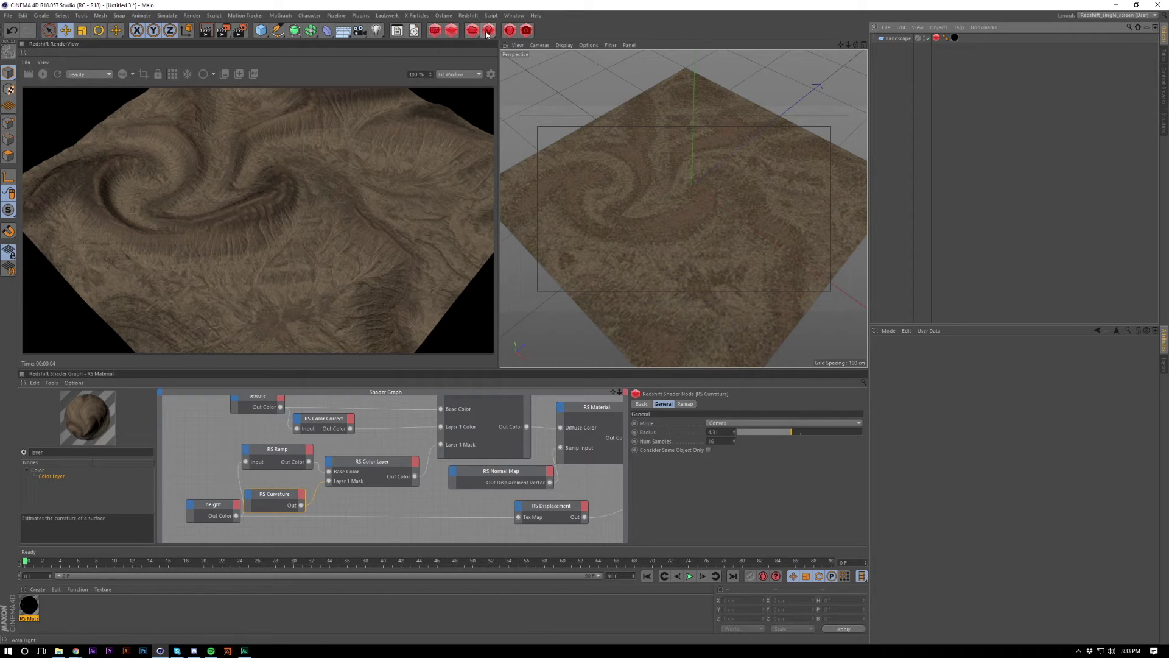
scroll(648, 218, down, 4)
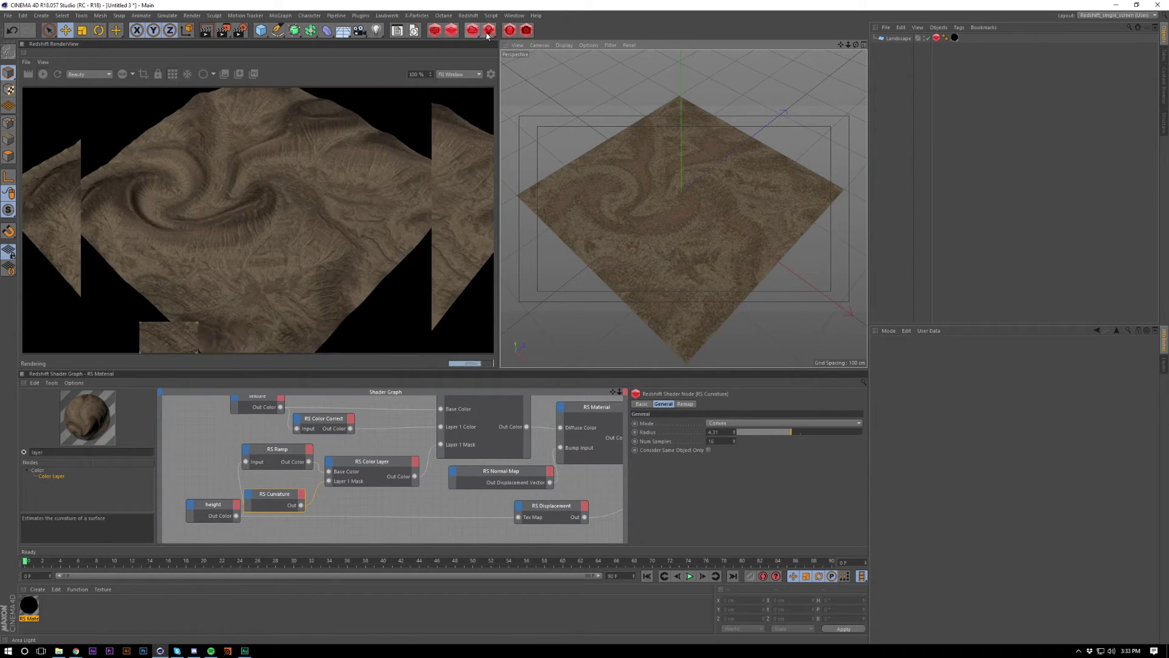
click(489, 30)
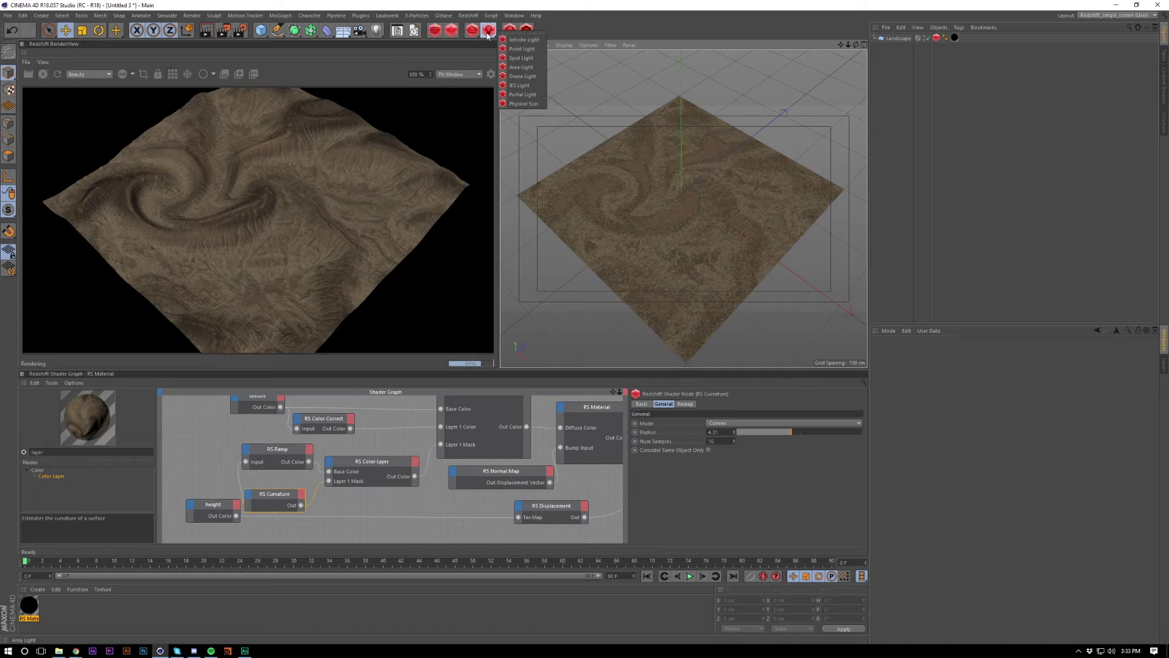
click(519, 67)
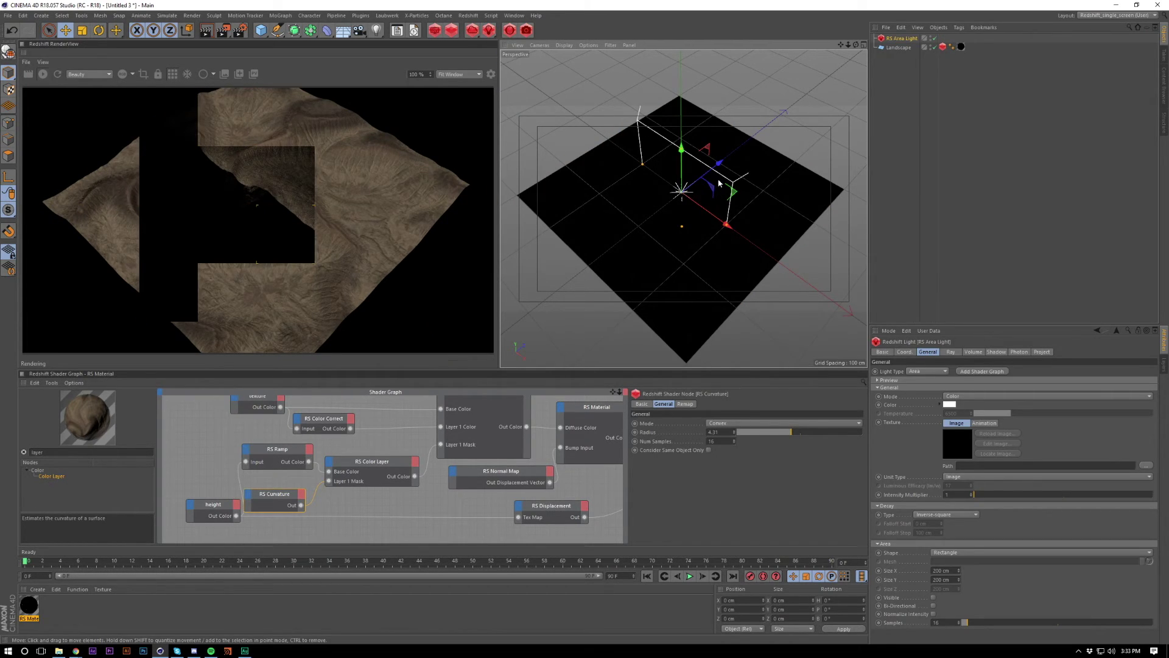
drag(725, 165, 605, 212)
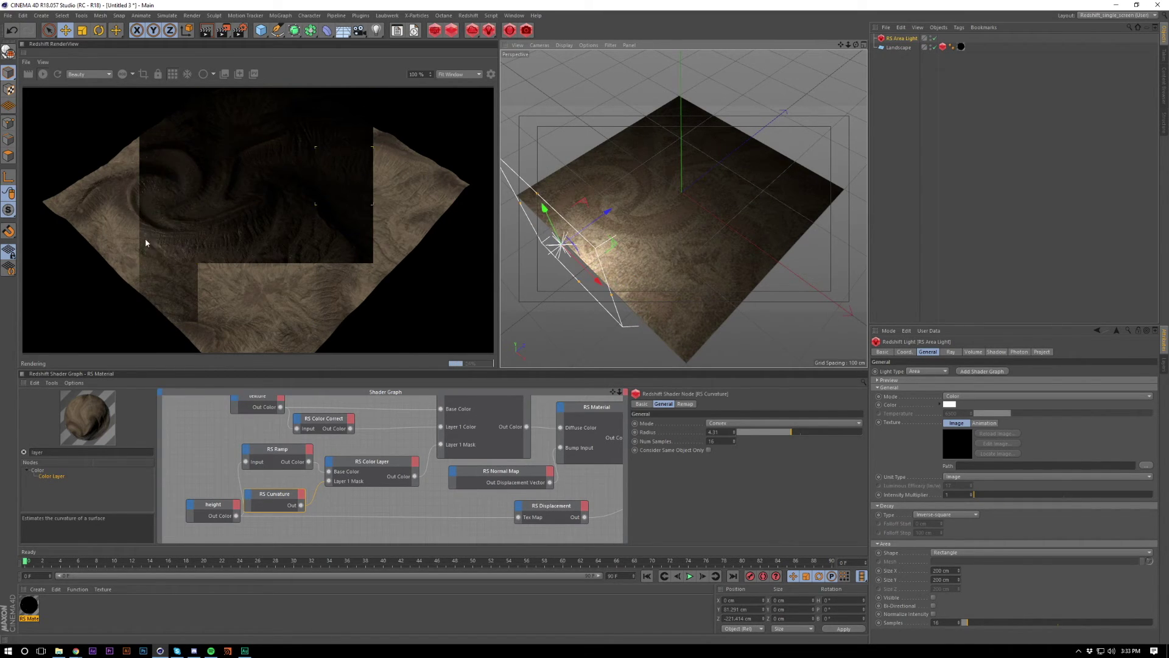
Set the reflection weight of the landscape's RS Material node to 0.
click(609, 408)
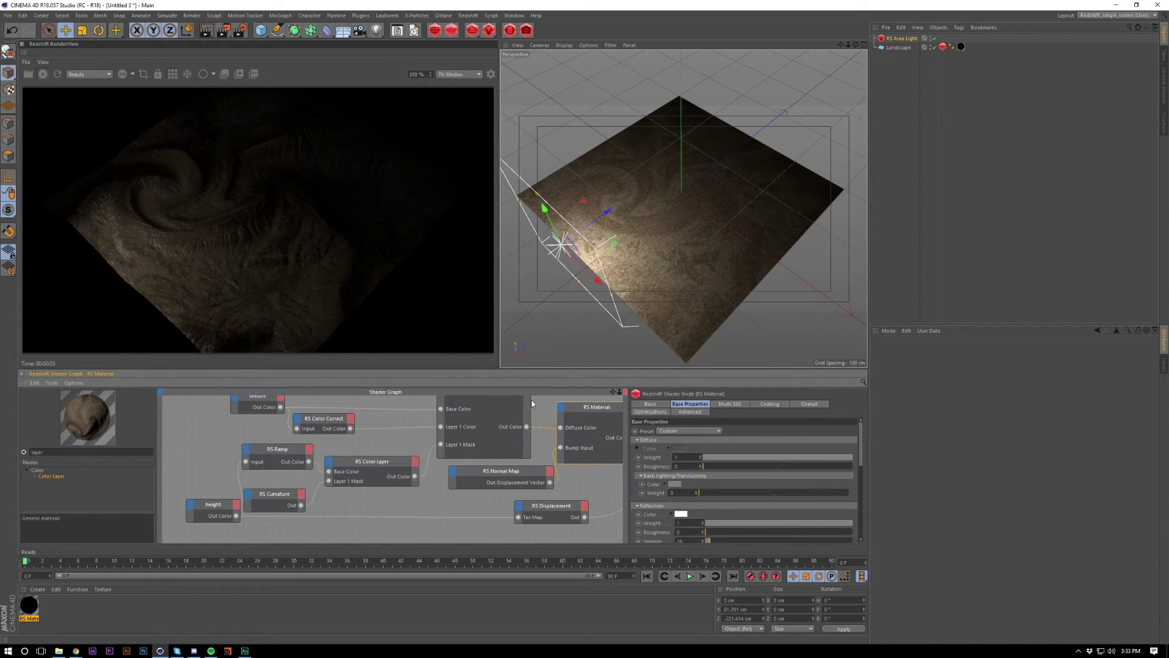
middle_drag(521, 405, 499, 441)
click(454, 424)
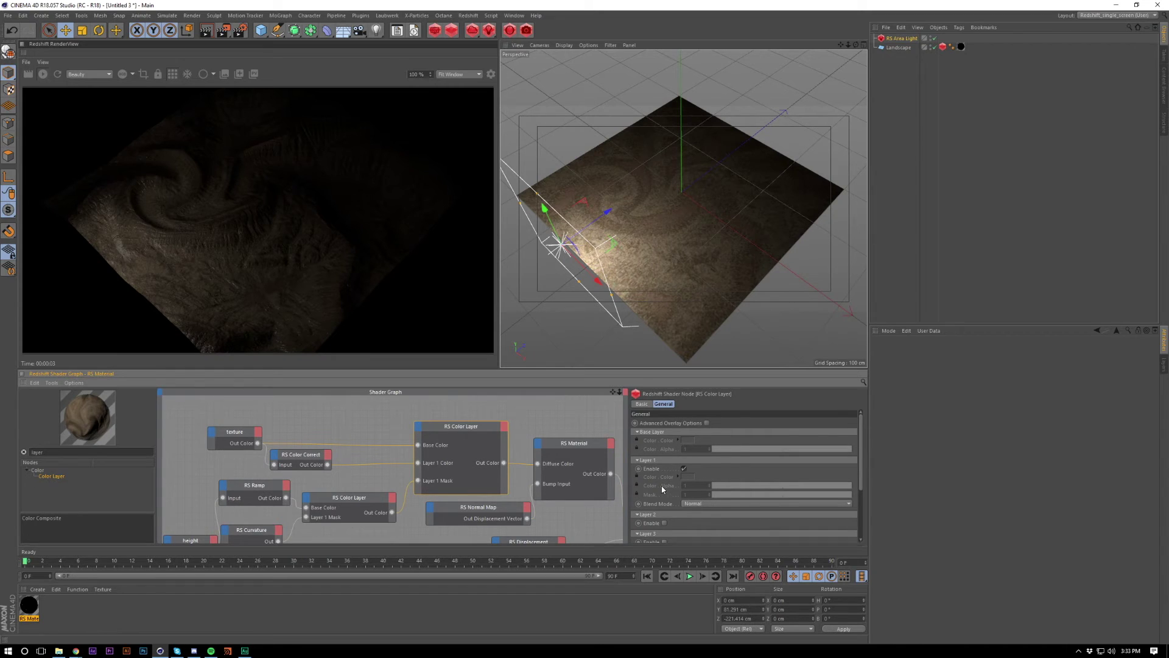
scroll(661, 496, down, 2)
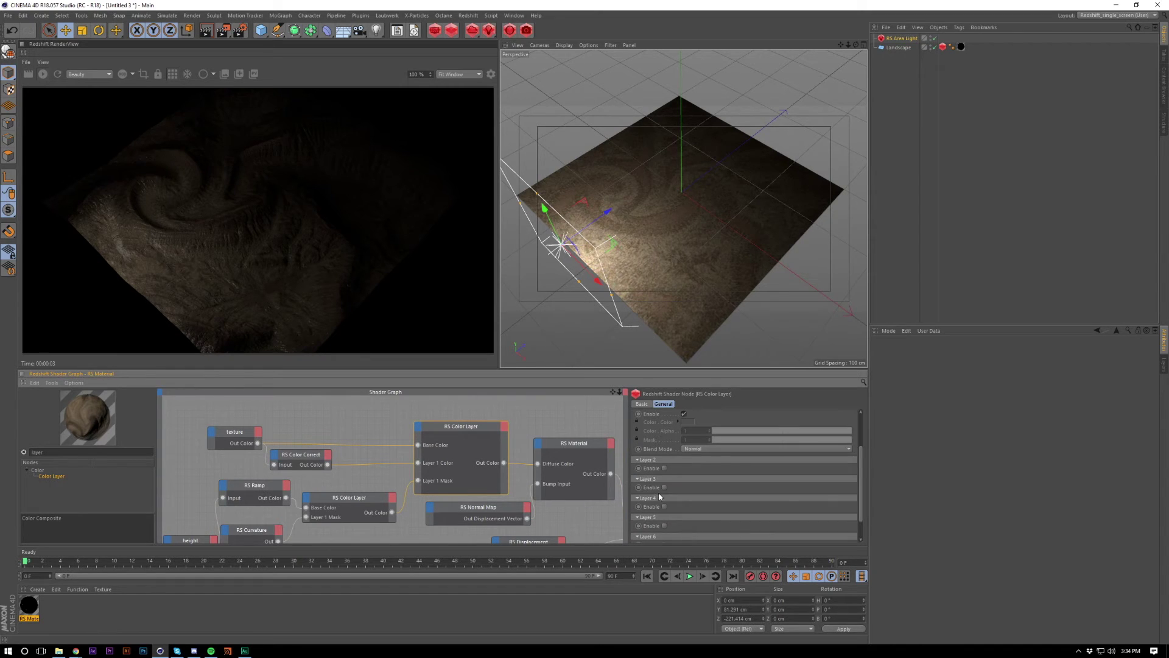
click(581, 446)
click(704, 467)
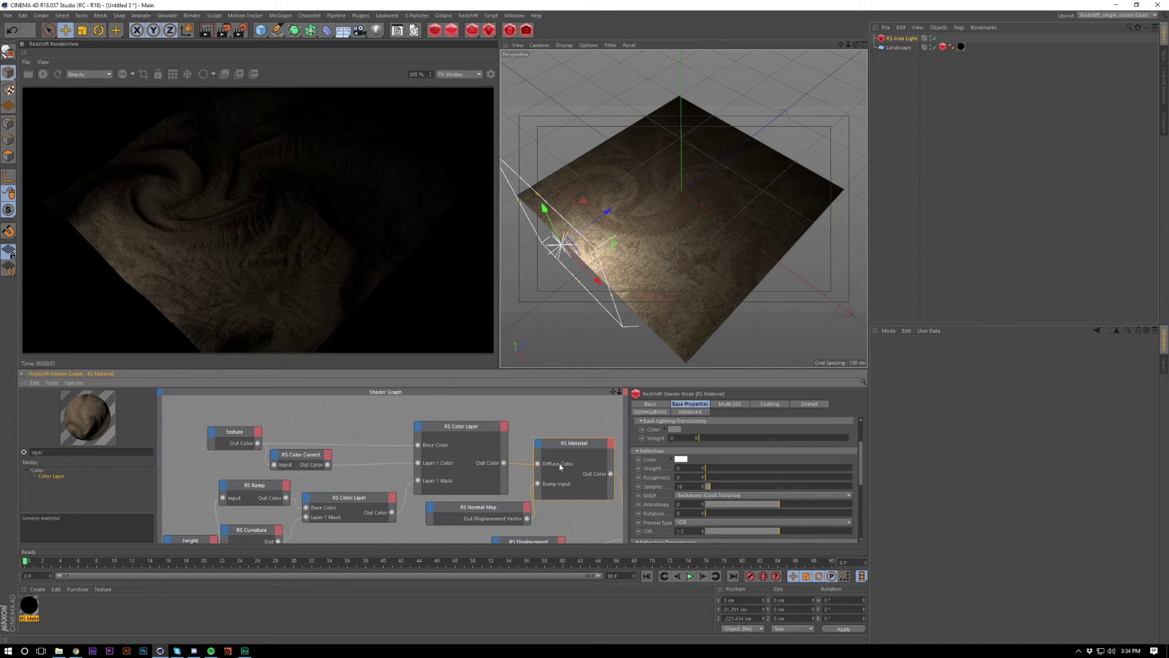
Raise the area light to about Y 115.9 cm and duplicate it toward the opposite side of the landscape.
click(570, 238)
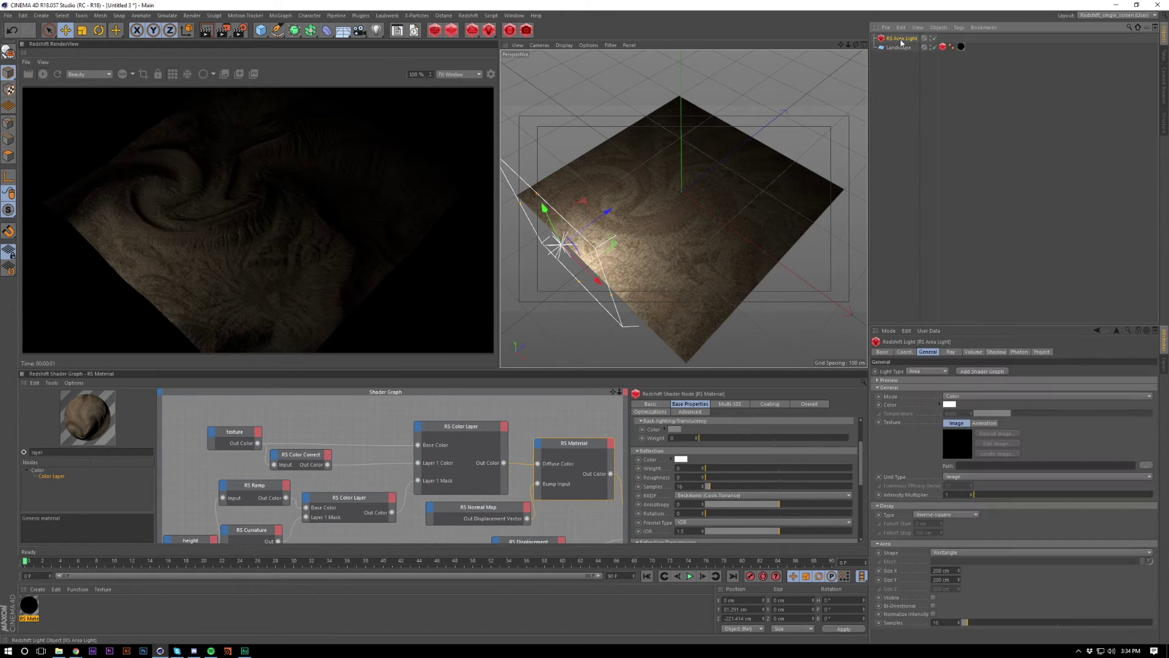
drag(547, 215, 537, 195)
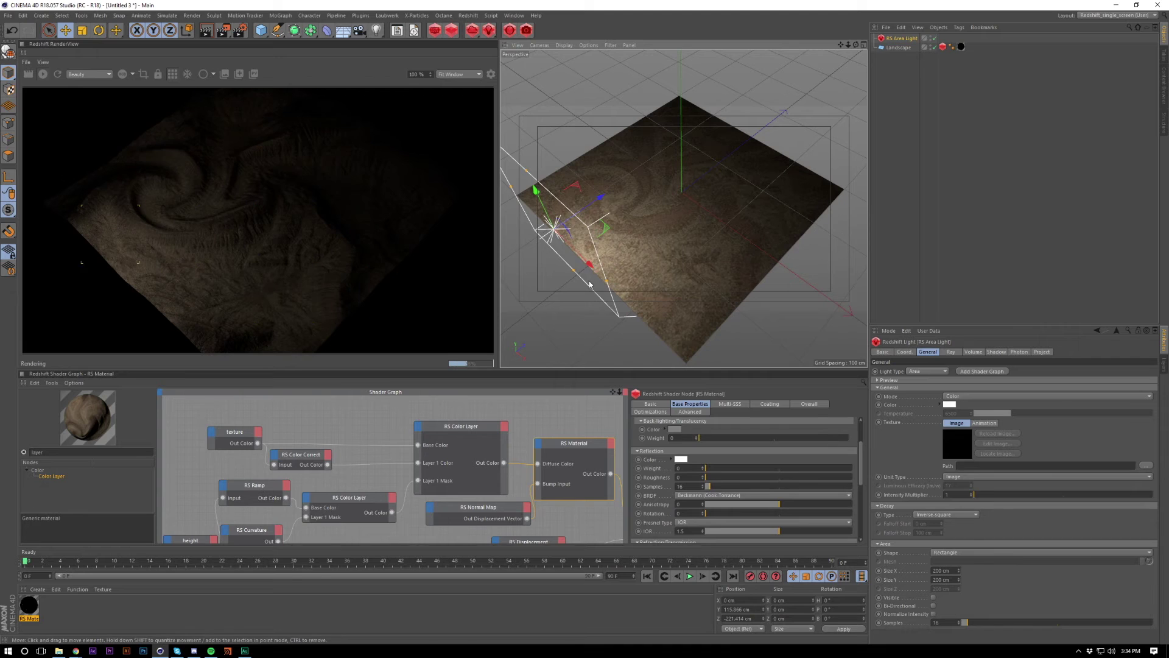
drag(596, 274, 776, 103)
Rotate the duplicated area light to a -180° heading and position it at about X 52.8, Y 133.6, Z 236.8 cm.
key(r)
drag(750, 154, 747, 117)
key(ctrl+z)
drag(750, 157, 734, 72)
key(e)
drag(708, 157, 812, 58)
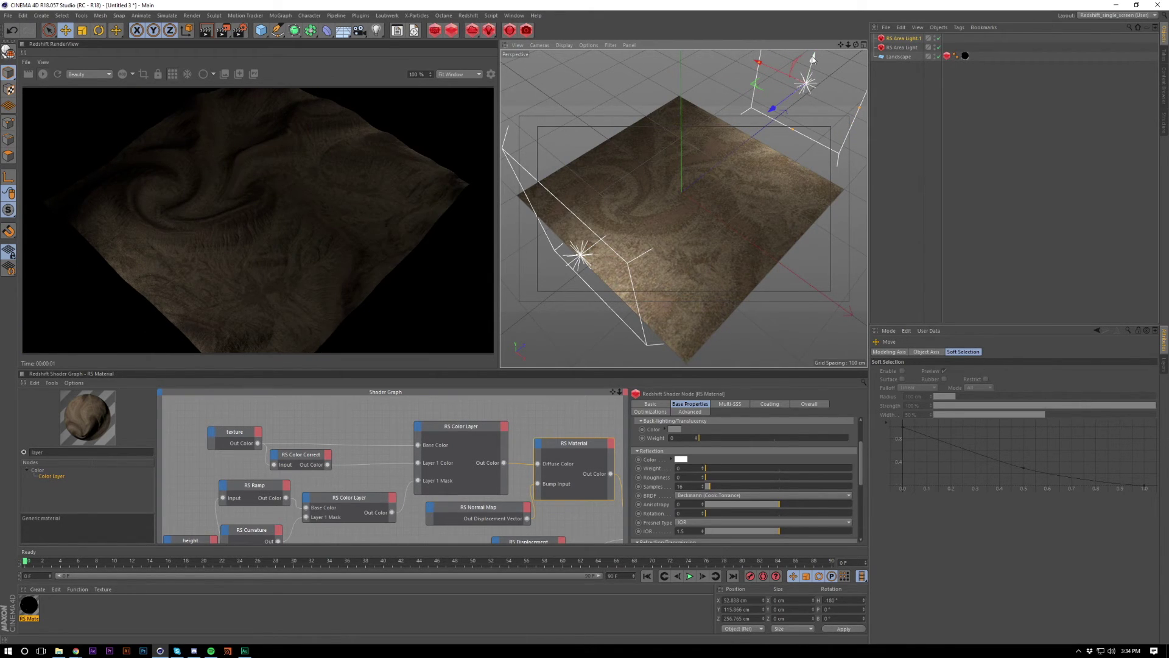
drag(812, 60, 815, 50)
Set the duplicated area light's intensity multiplier to 6 and lower the light to about Y 95.8 cm.
click(904, 38)
drag(954, 493, 895, 493)
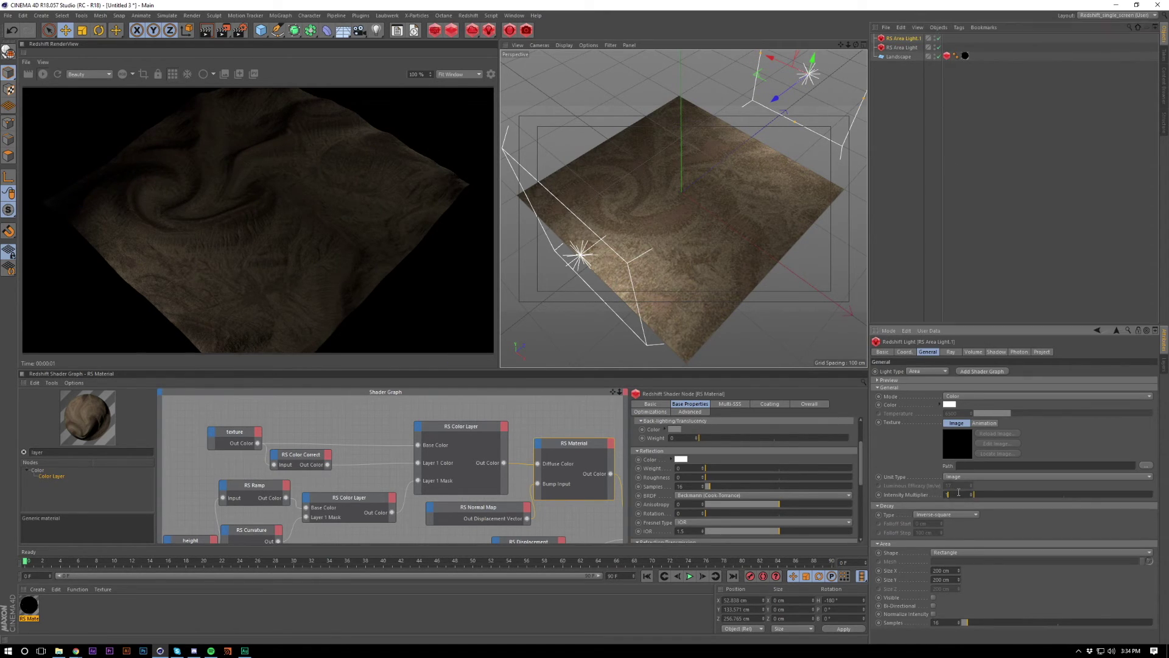
text(3)
key(Return)
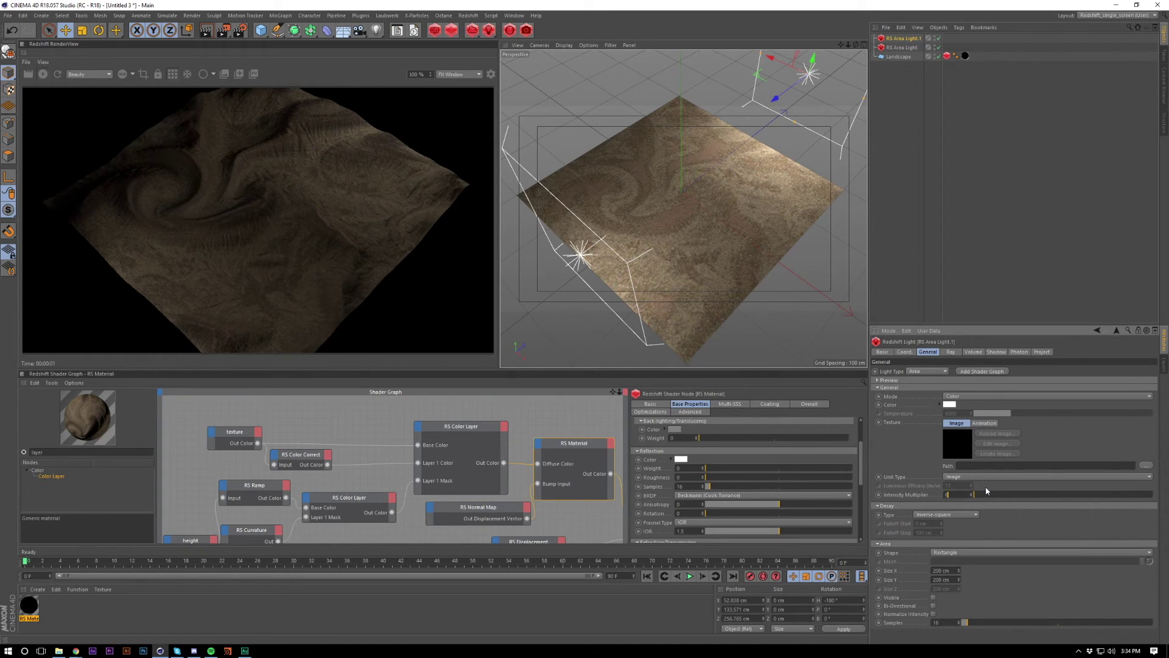
text(6)
key(Return)
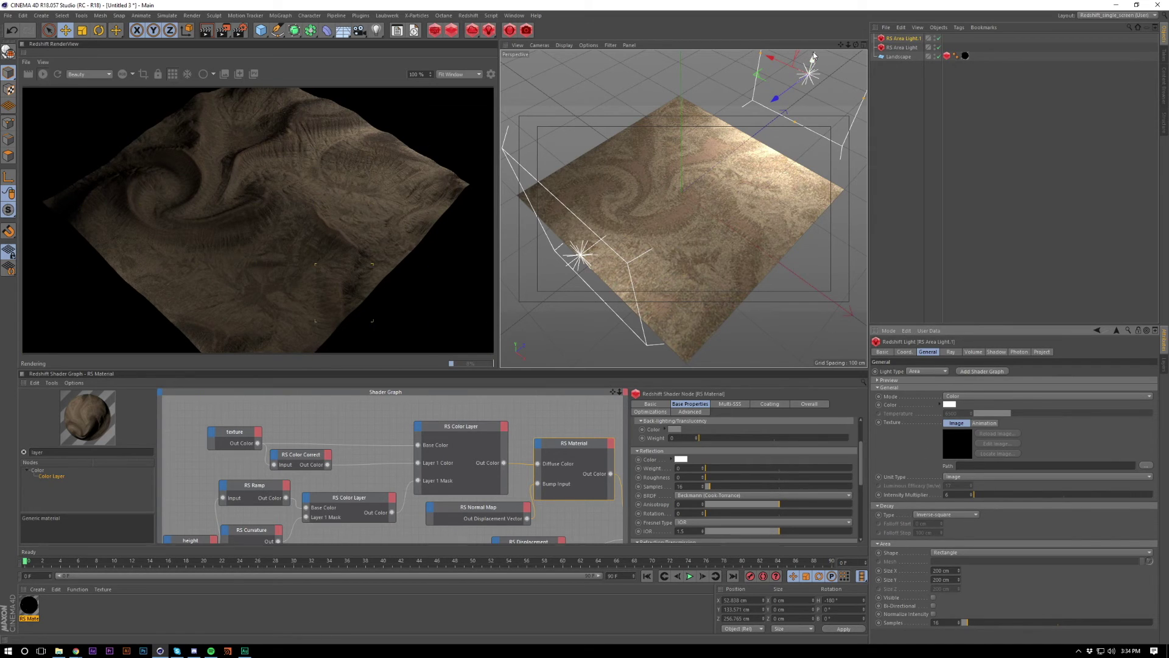
drag(814, 68, 812, 85)
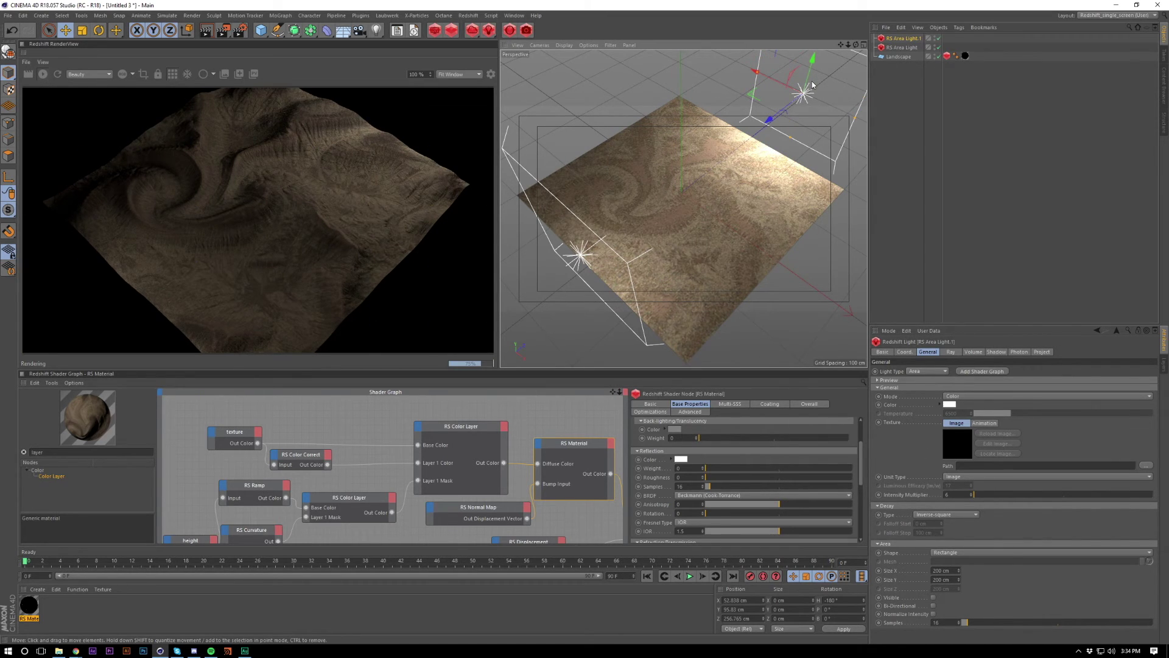
Add a plane over the landscape and raise it to about Y 14.2 cm.
click(919, 260)
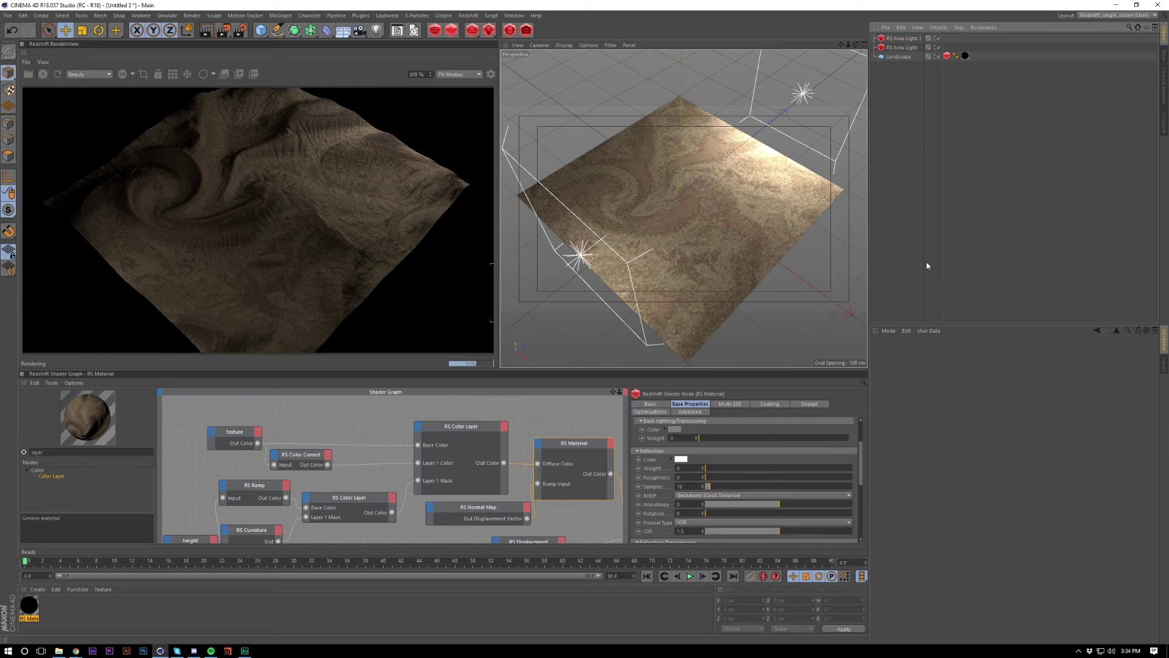
drag(260, 30, 347, 67)
drag(682, 156, 681, 141)
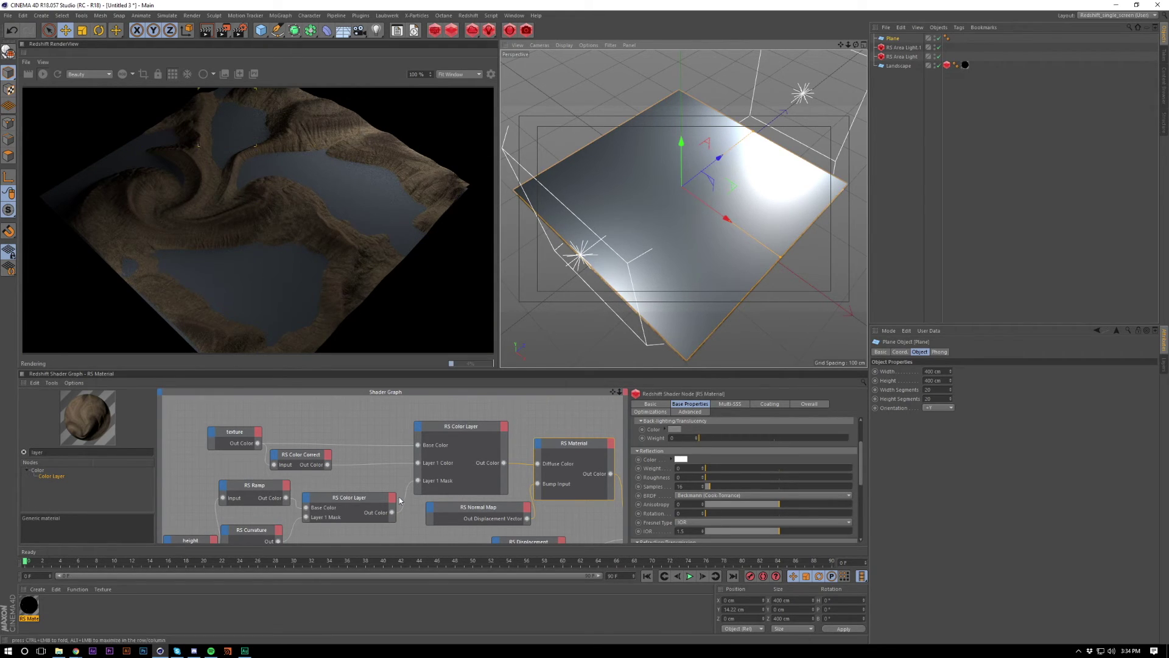
Create a new Redshift material and apply it to the plane.
click(37, 589)
mouse_move(91, 523)
click(187, 523)
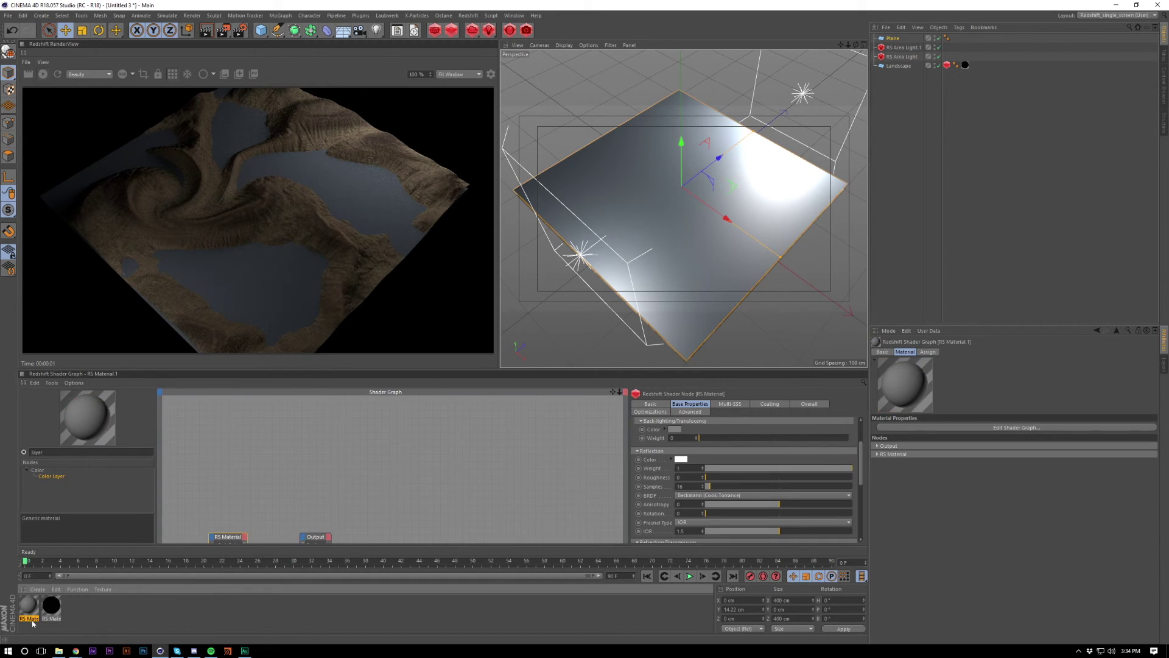
drag(29, 606, 894, 38)
Rename the plane as Water.
click(892, 37)
text(Water)
key(Return)
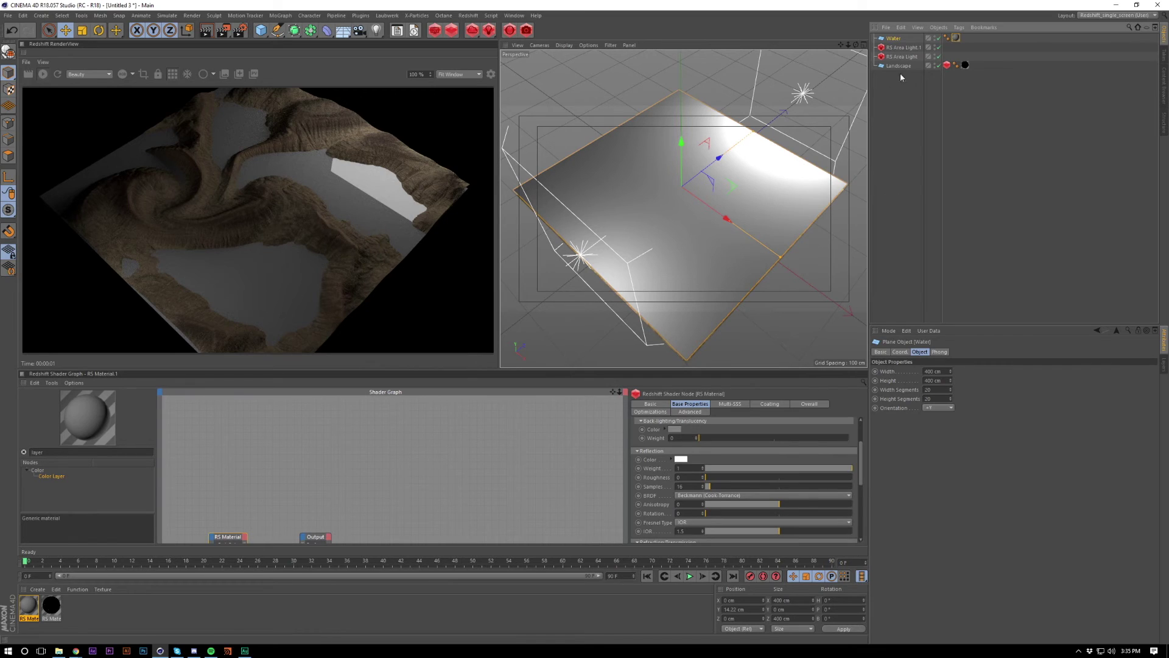
Apply the Water preset to the new material's RS Material node.
click(32, 608)
click(235, 492)
click(680, 431)
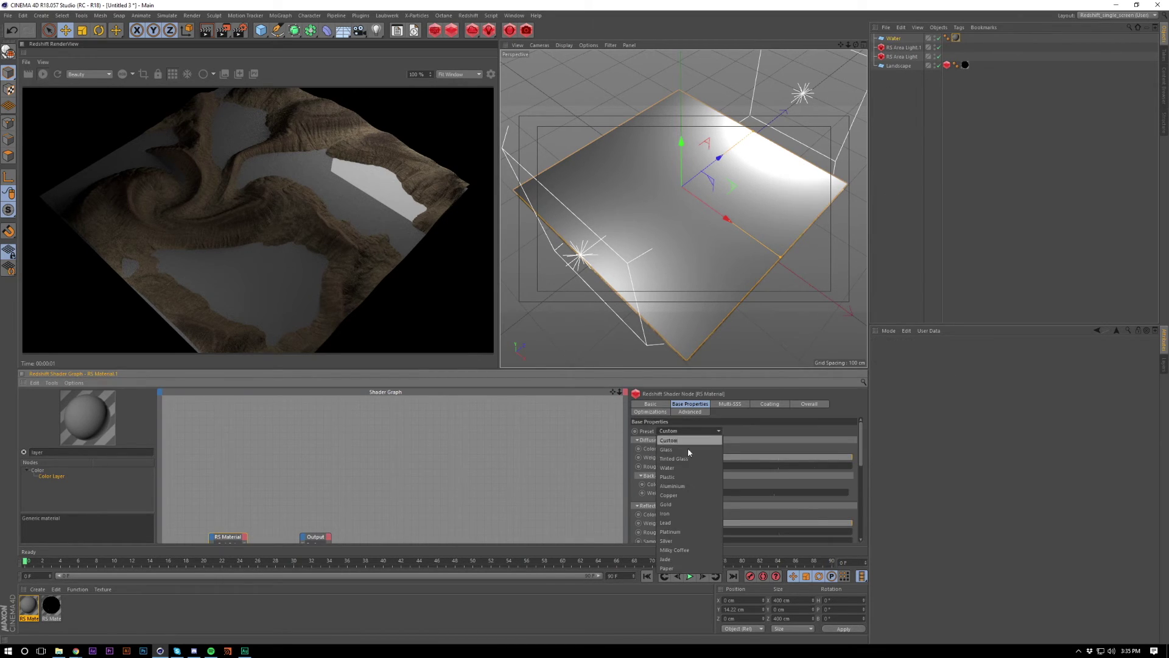
click(666, 467)
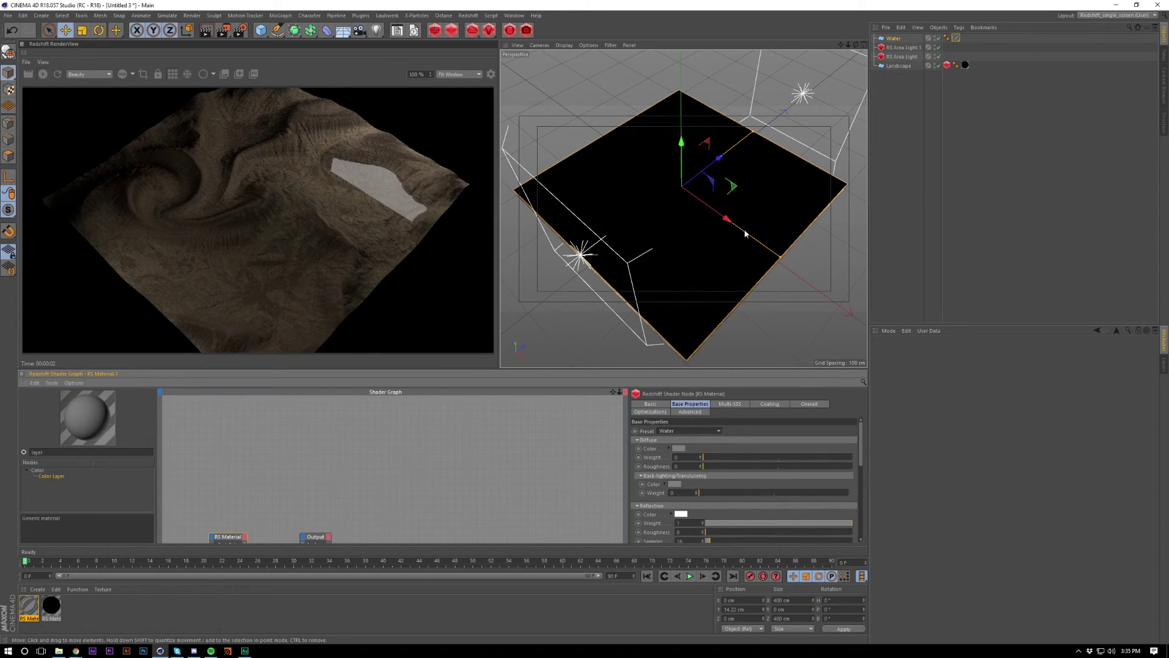
Set the water material's refraction dispersion to 0 and its reflection roughness to 1.
alt+right_drag(747, 200, 798, 122)
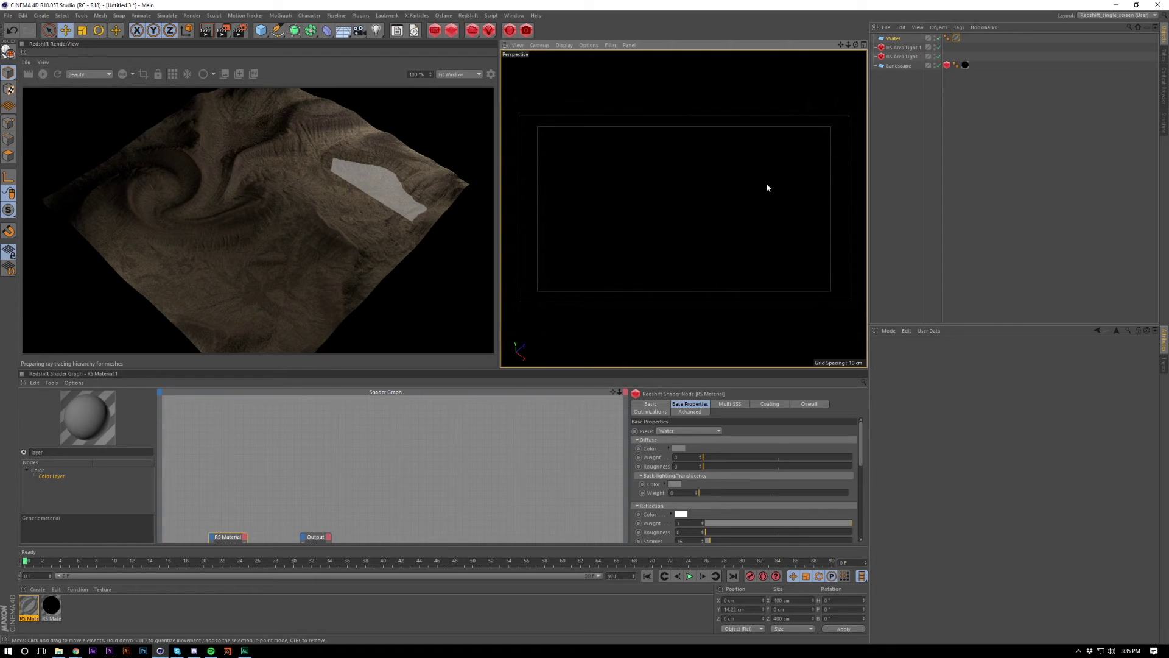
scroll(766, 186, down, 2)
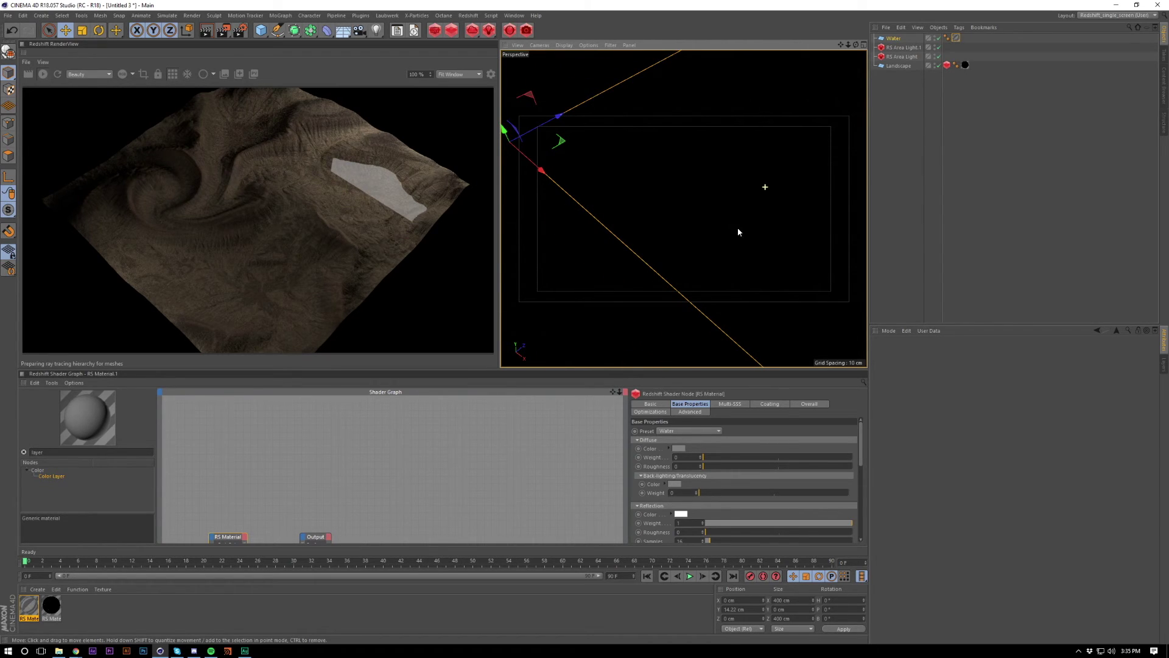
right_click(747, 212)
click(937, 172)
scroll(702, 206, down, 6)
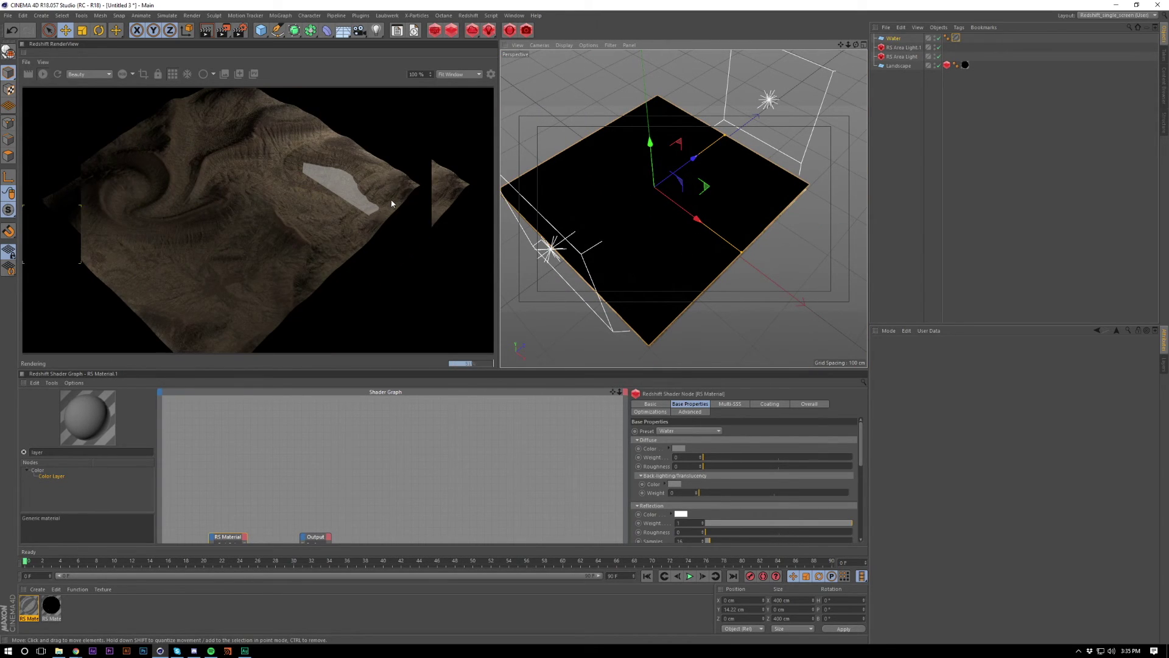
scroll(641, 489, down, 10)
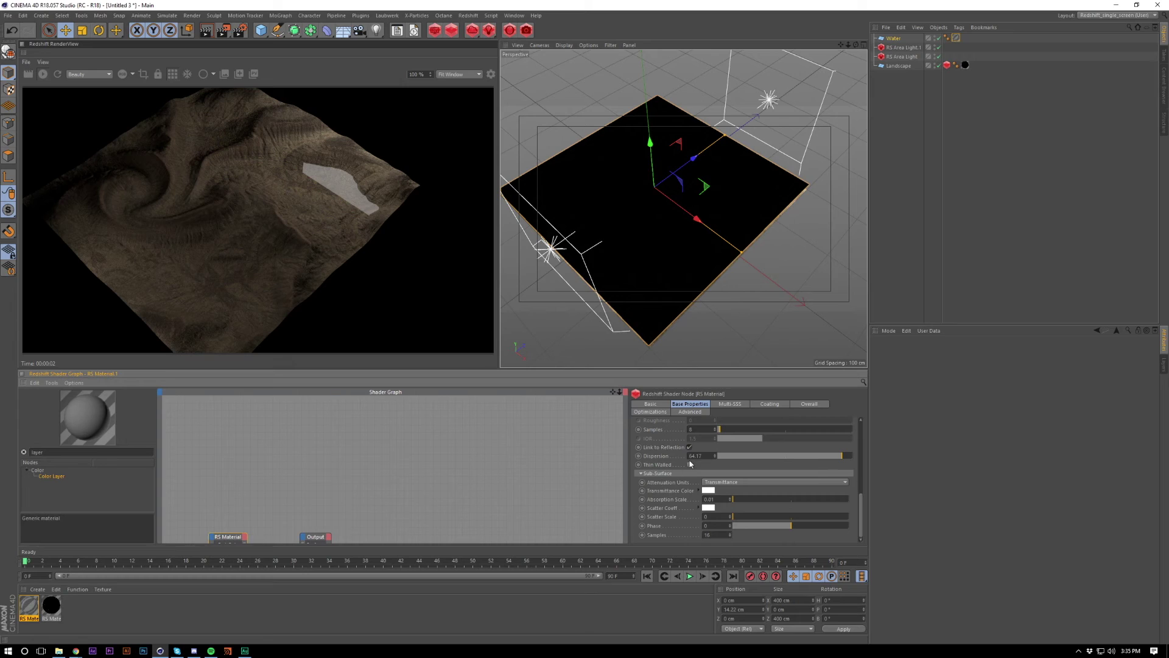
drag(761, 455, 713, 455)
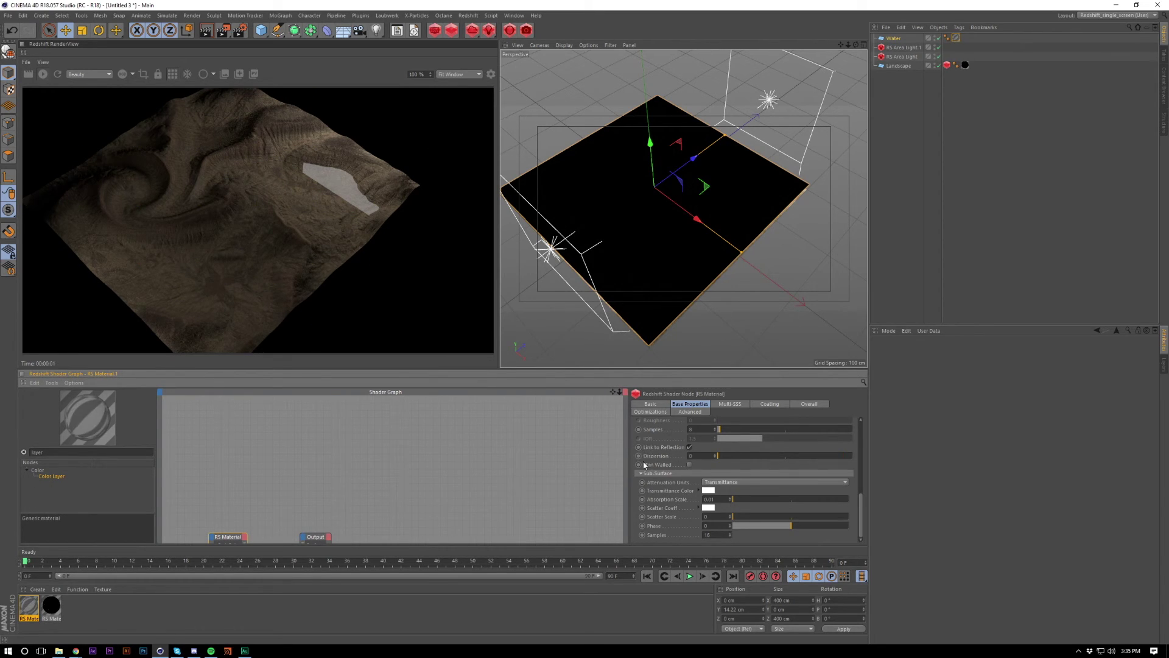
scroll(657, 469, up, 5)
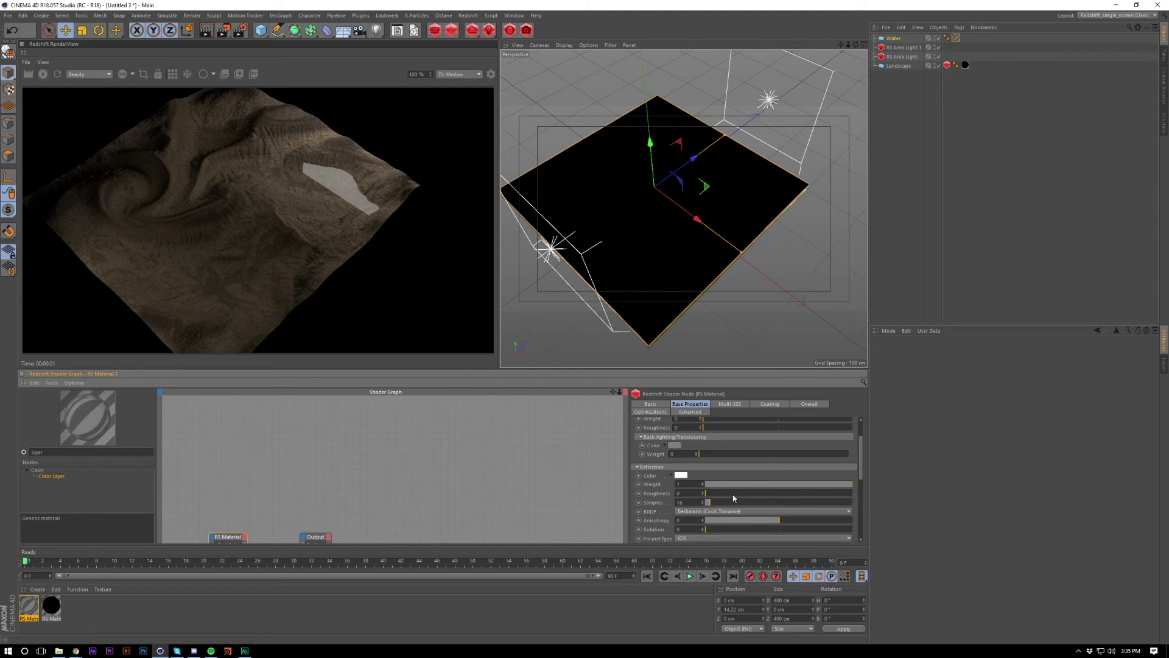
drag(734, 495, 864, 495)
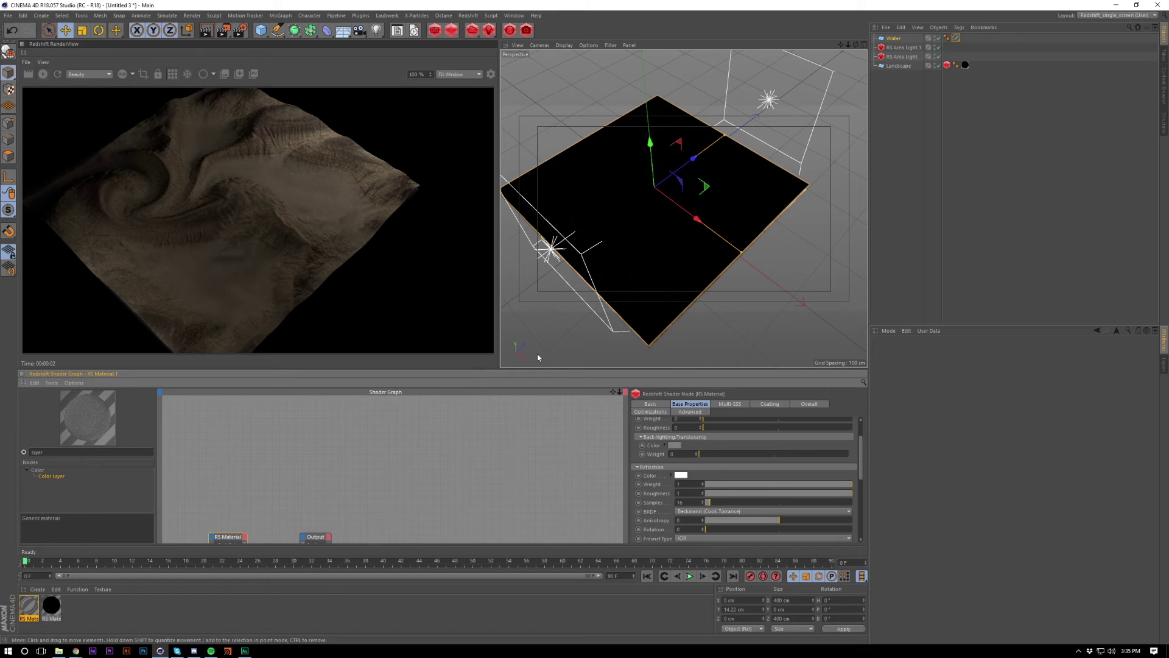
Set the water material's Multi-SSS amount to 1 and toggle bucket rendering off and back on for the preview.
click(731, 404)
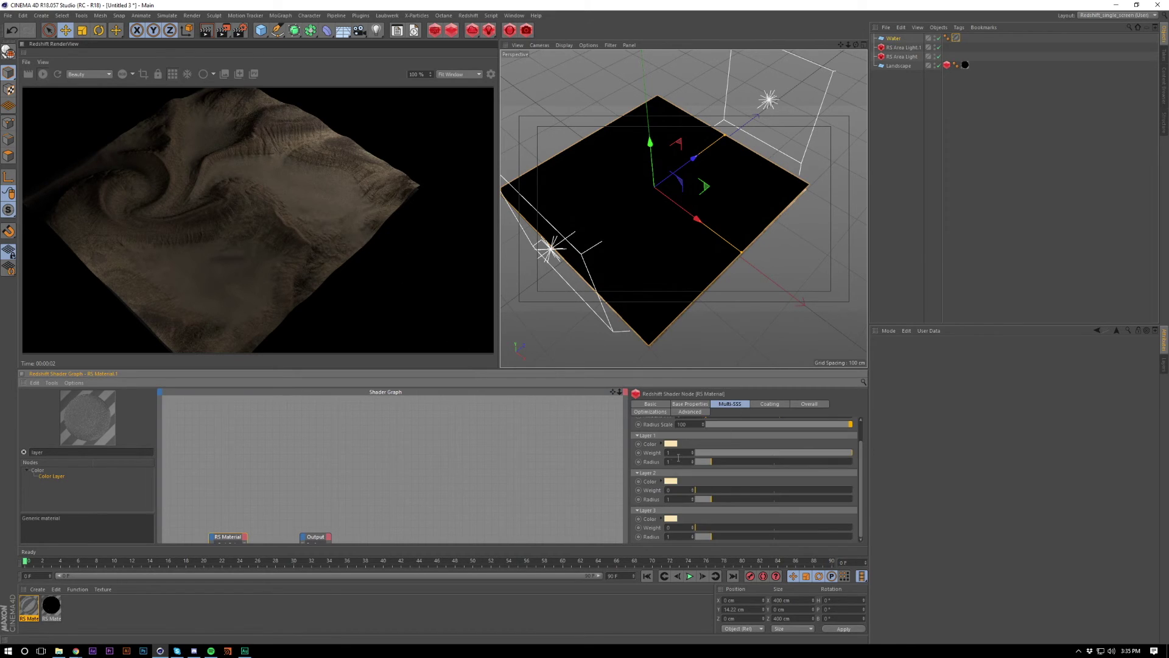
scroll(647, 450, up, 2)
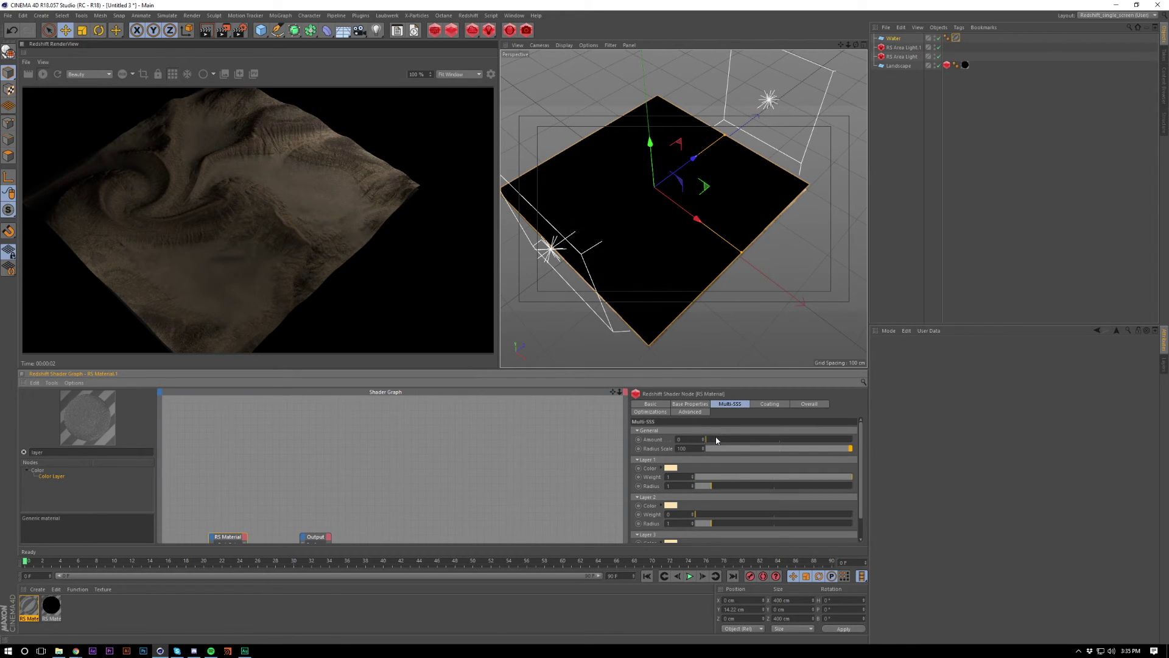
drag(716, 440, 976, 458)
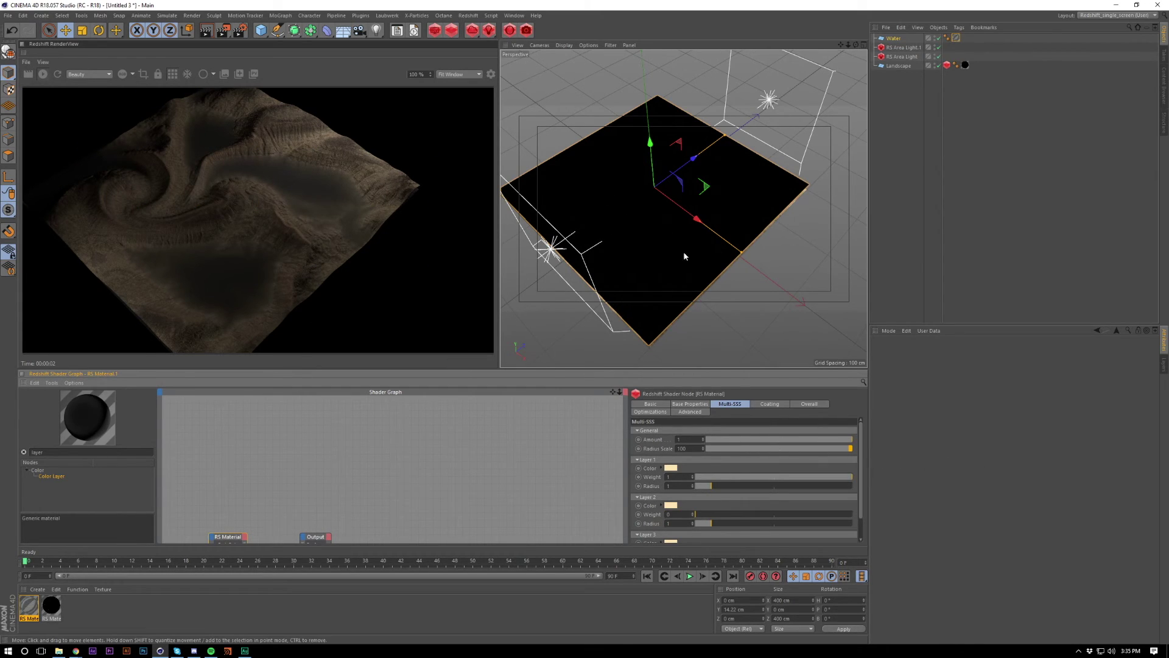
click(174, 75)
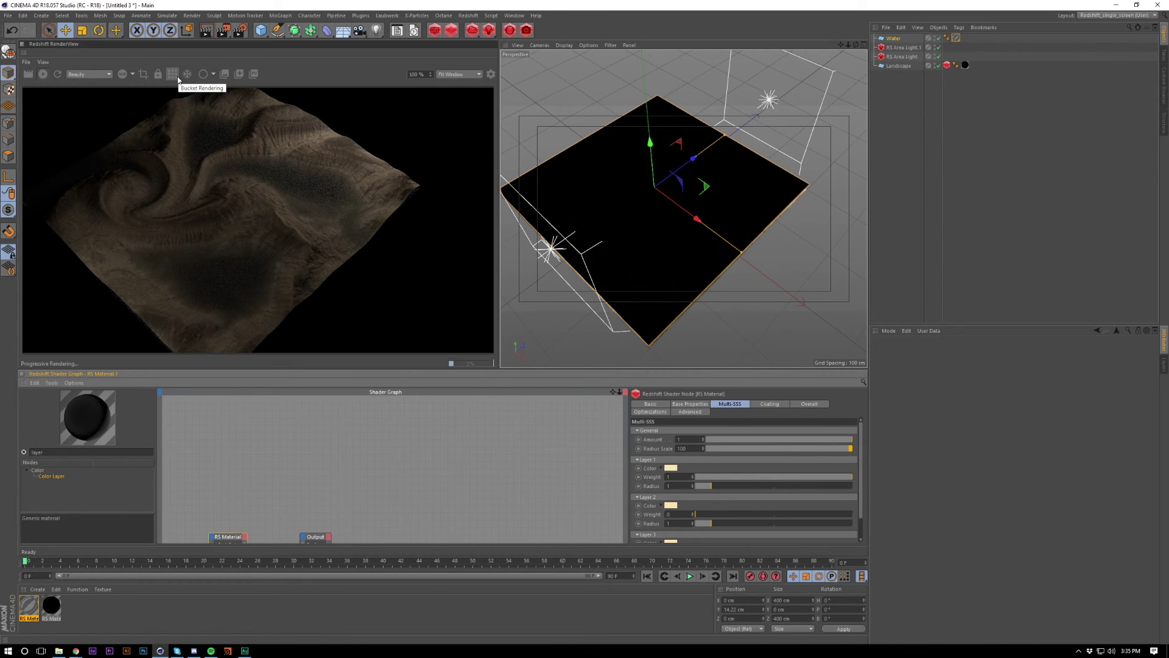
click(177, 76)
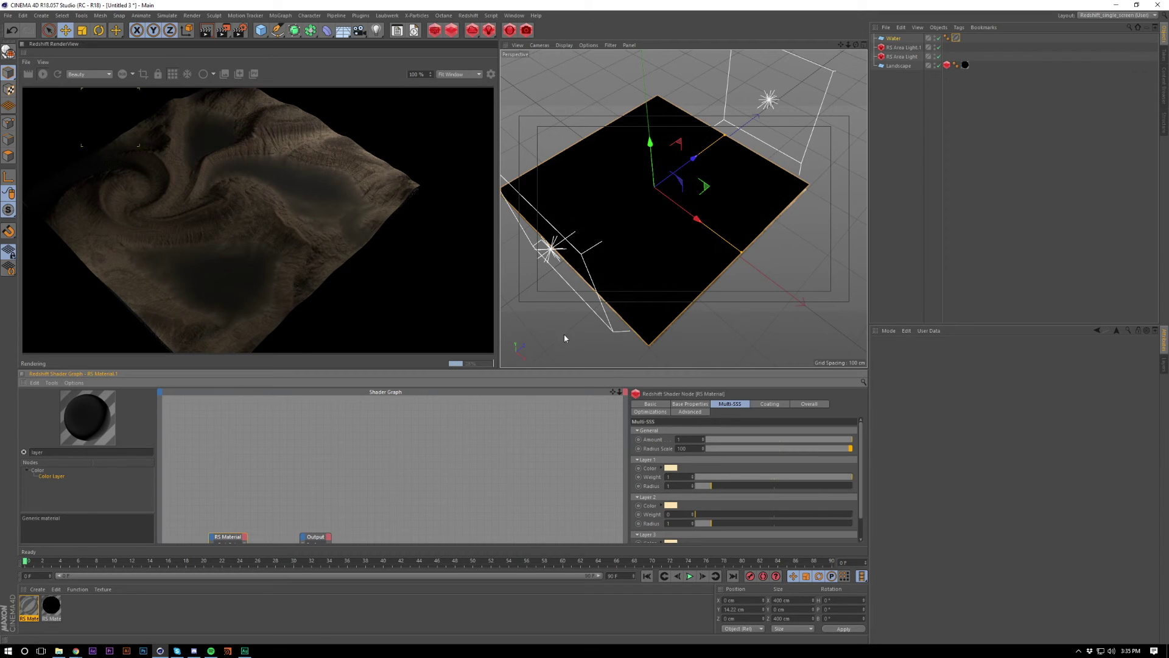
click(693, 404)
scroll(666, 483, down, 5)
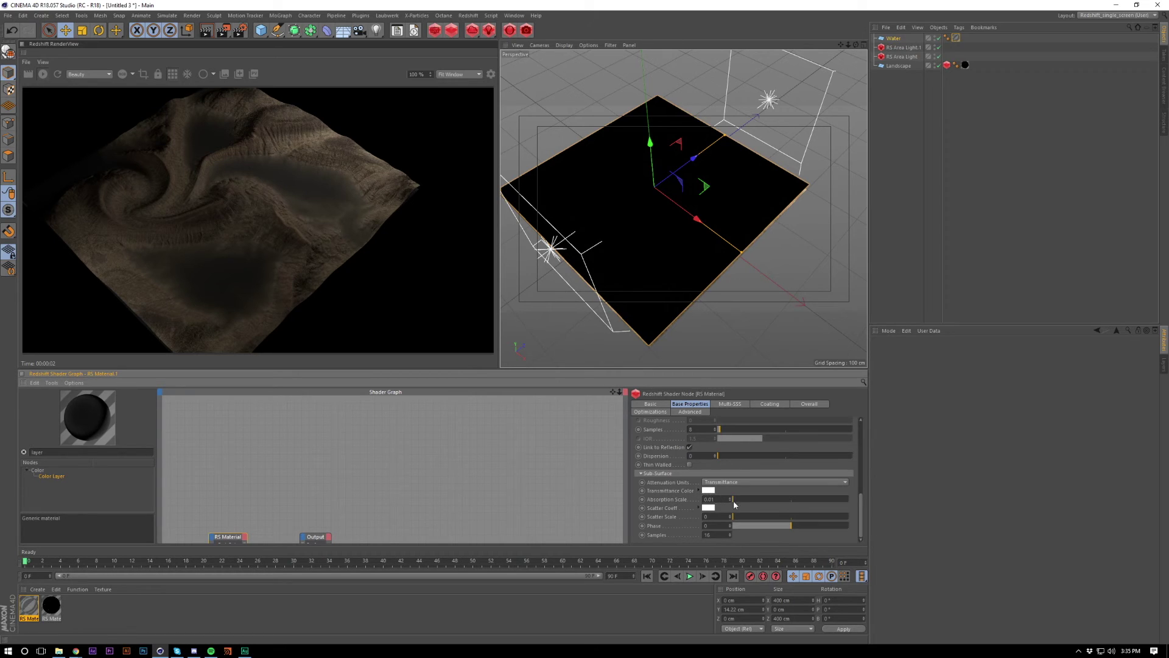
drag(737, 504, 644, 490)
scroll(649, 469, up, 3)
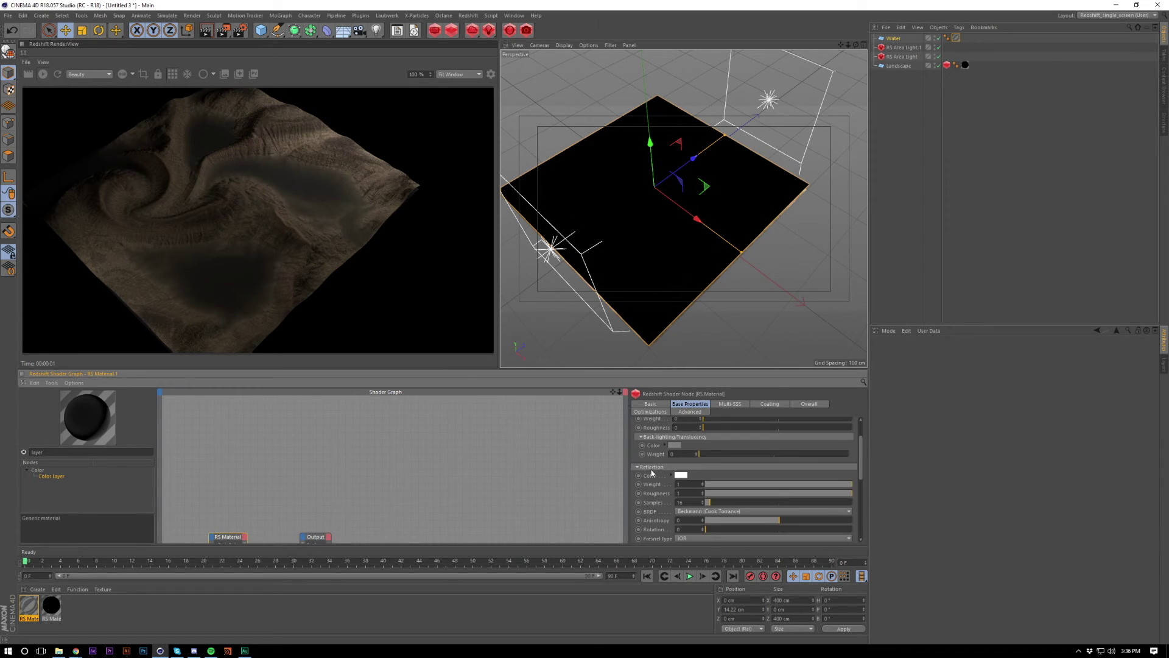
click(706, 404)
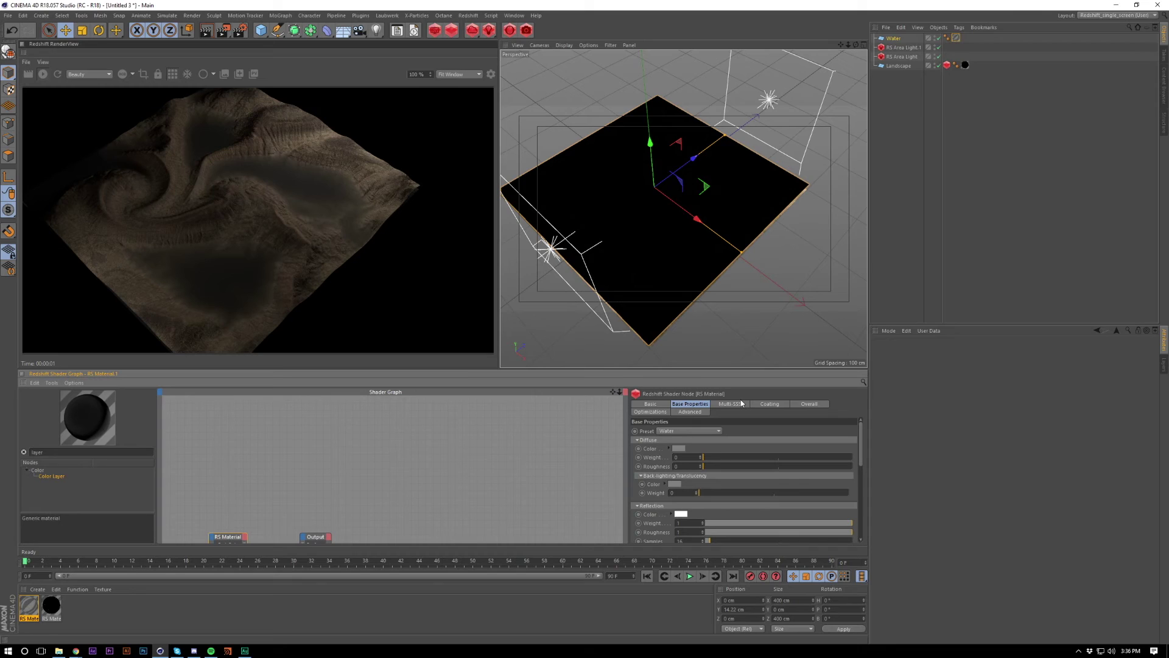
Set the water material's Multi-SSS Layer 1 color to bright blue with hue 202°, saturation 100% and value 100%.
click(742, 405)
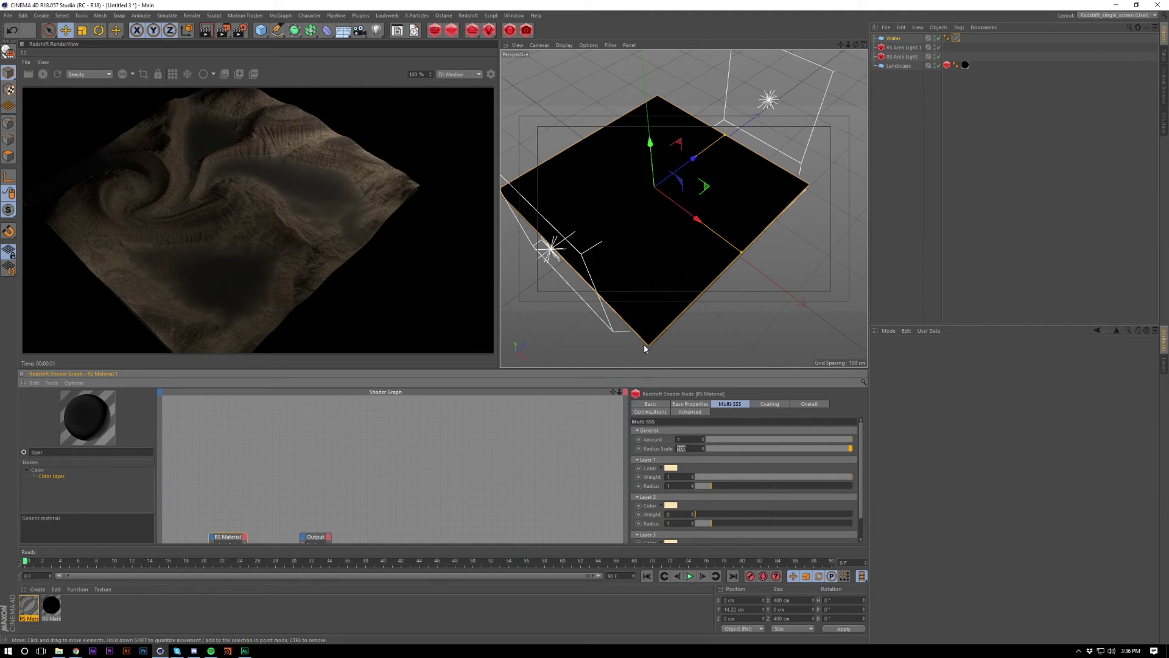
click(672, 469)
click(695, 466)
drag(673, 476, 781, 491)
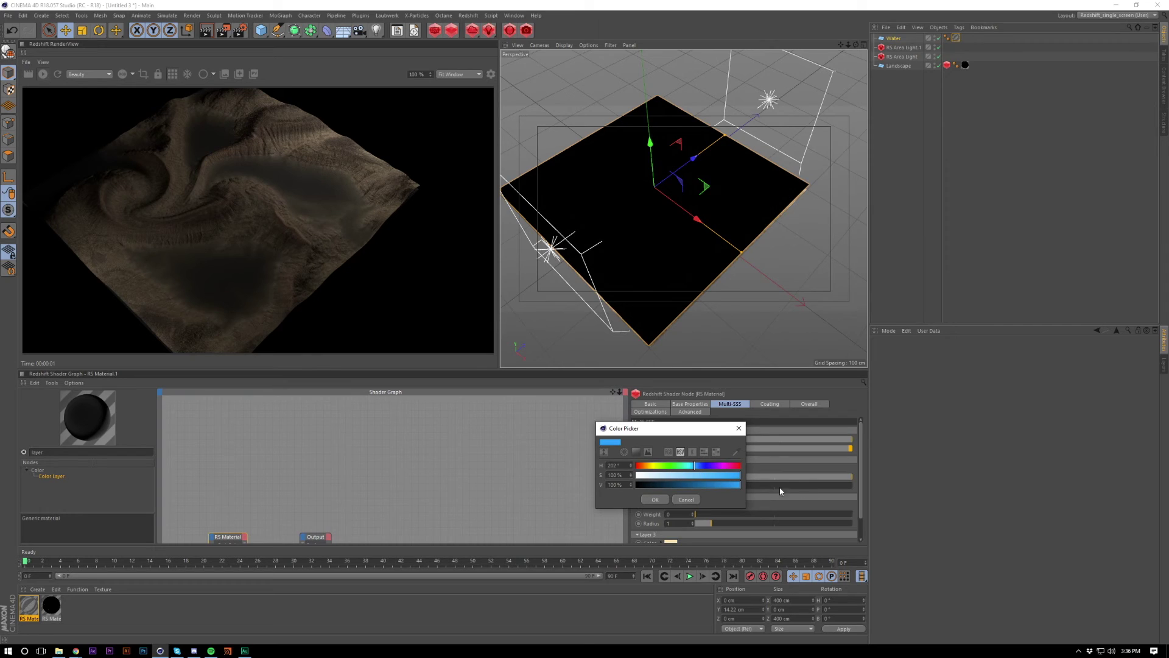
click(662, 497)
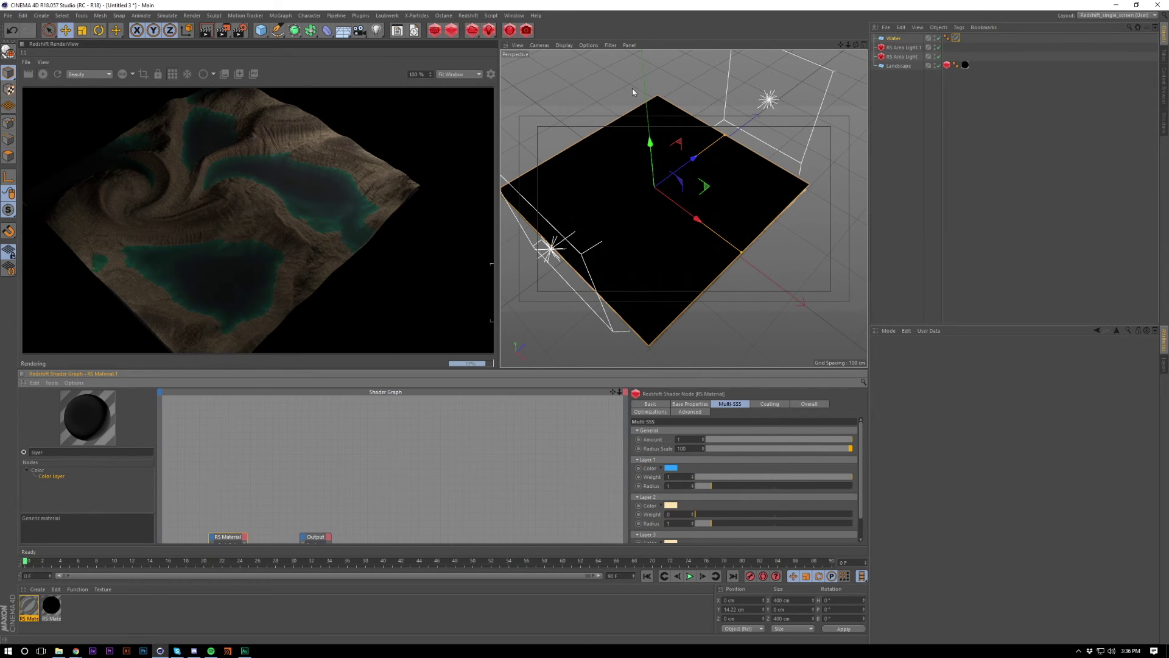
Lower the water material's Multi-SSS radius scale.
scroll(658, 271, up, 3)
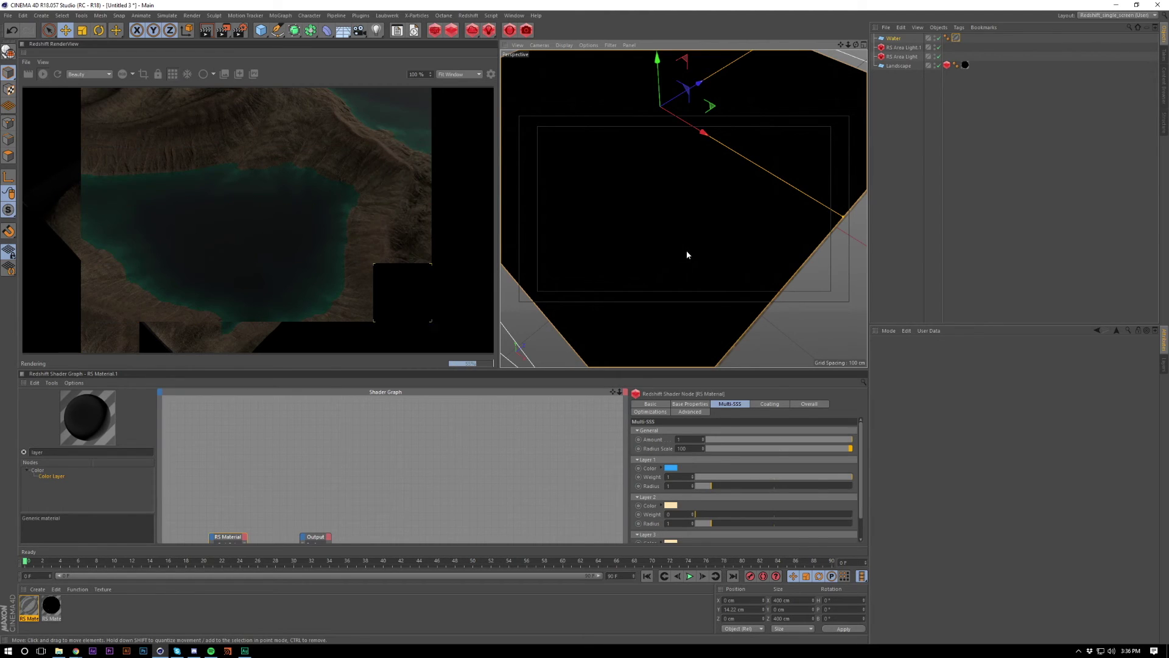
scroll(675, 255, down, 4)
scroll(663, 259, up, 1)
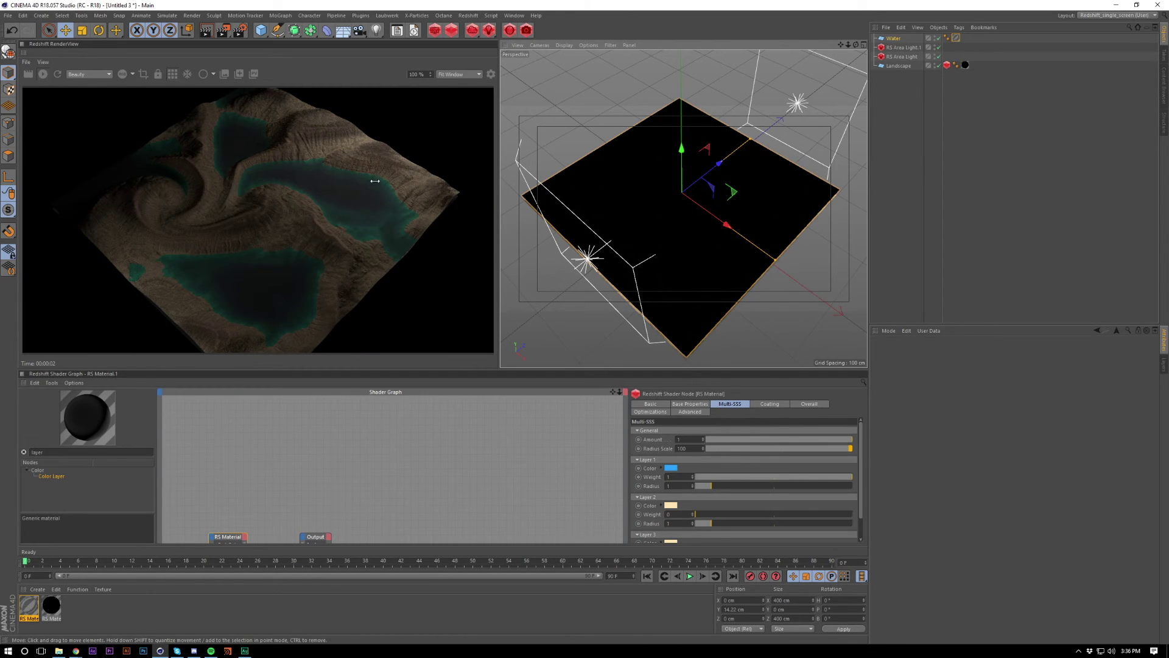
click(690, 449)
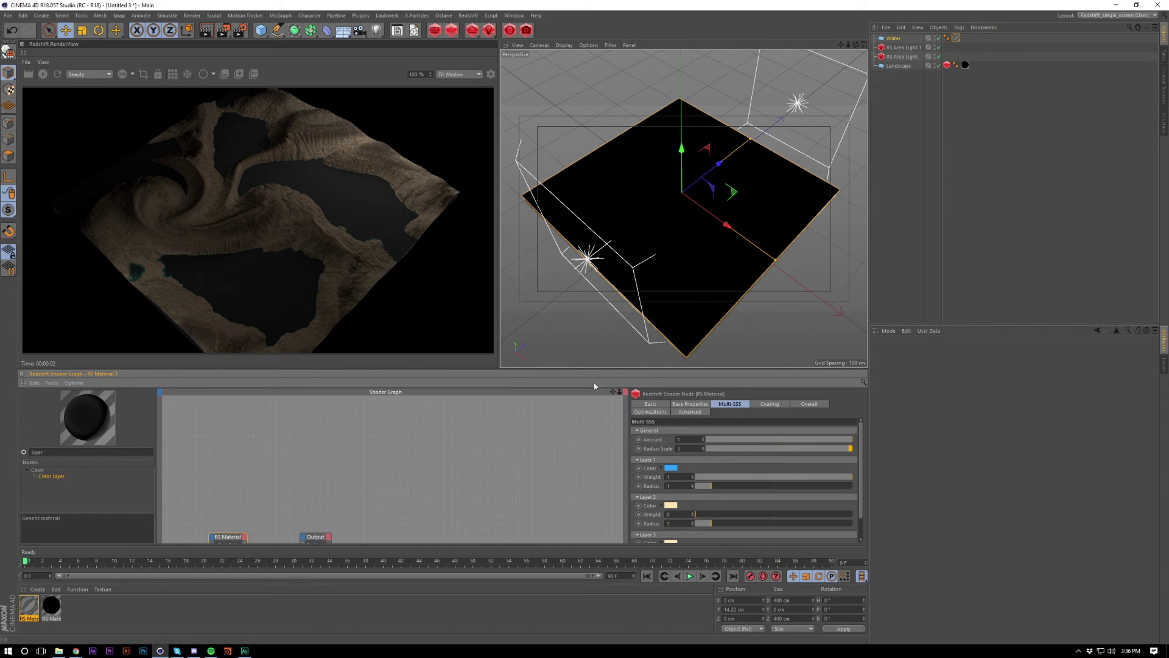
Set the maximum subdivisions in the Landscape's Redshift object tag to 2.
alt+right_drag(712, 299, 769, 238)
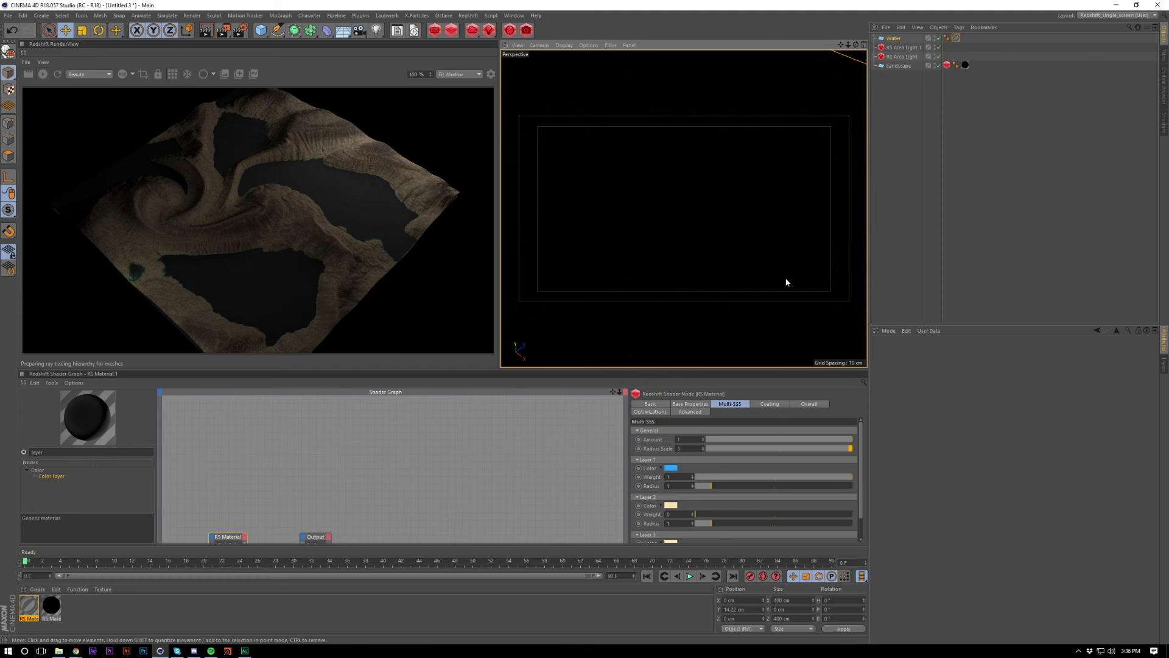
alt+right_drag(788, 282, 787, 295)
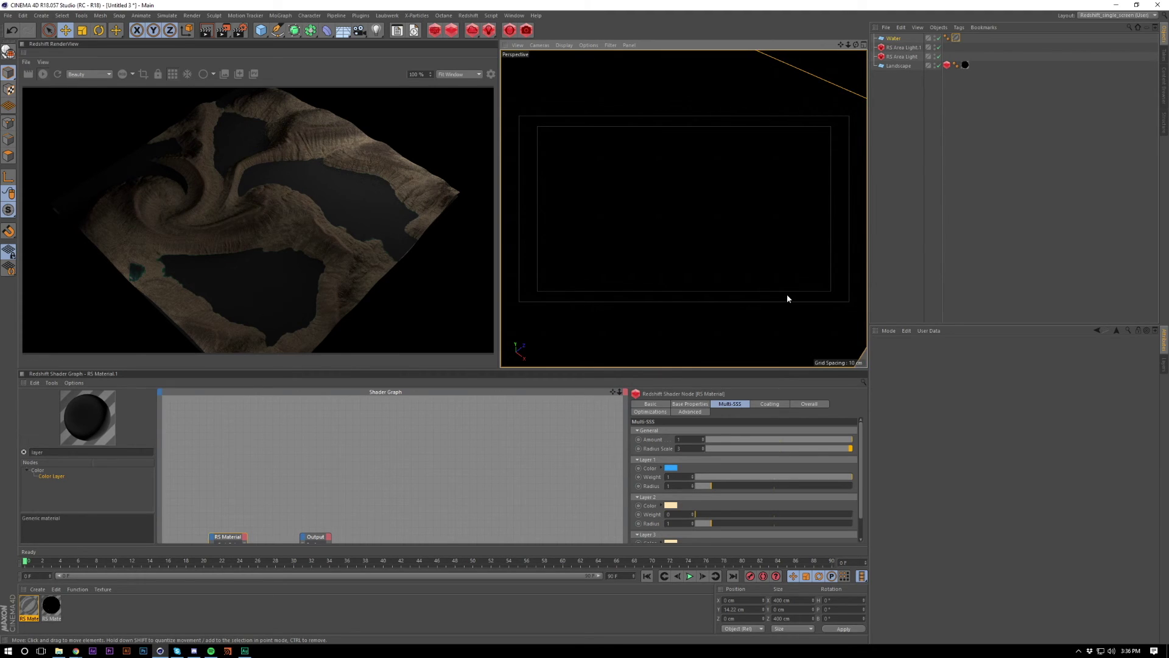
click(947, 64)
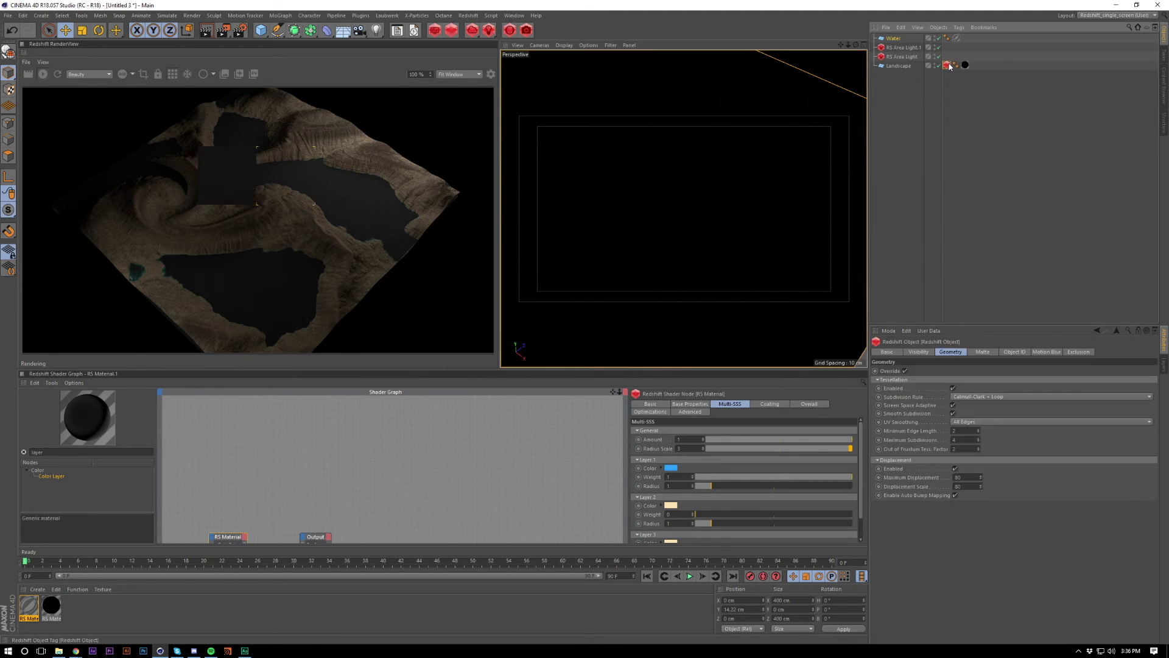
double_click(973, 443)
text(2)
key(Return)
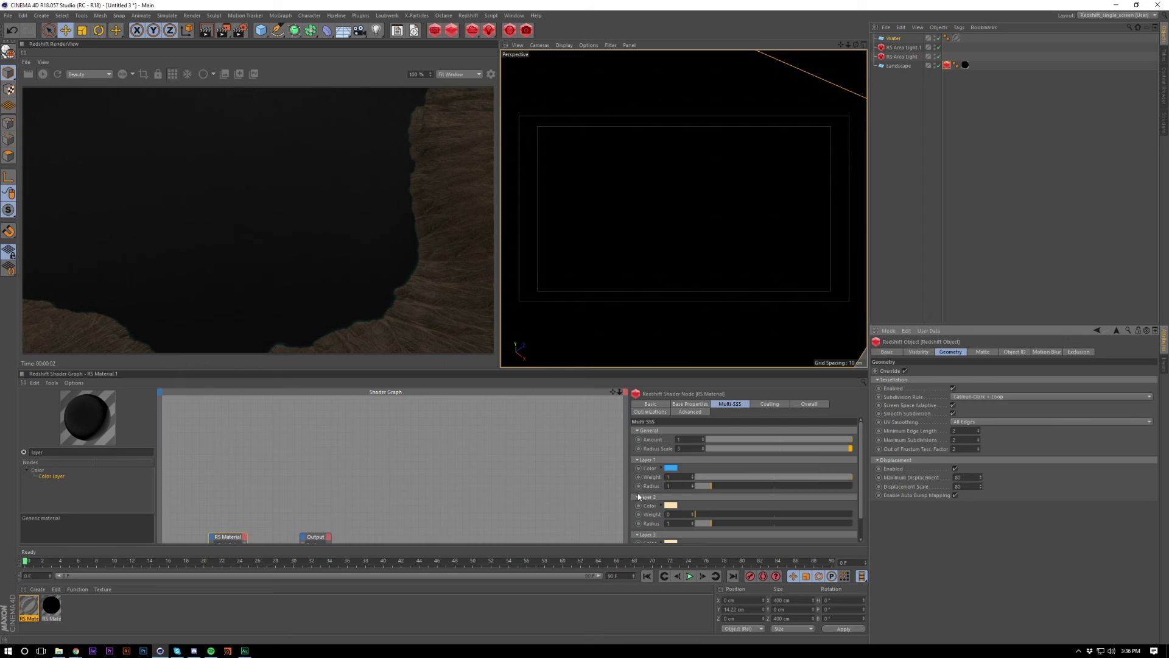
Try Multi-SSS Layer 1 radius values of 10 and 40 on the water material.
double_click(667, 485)
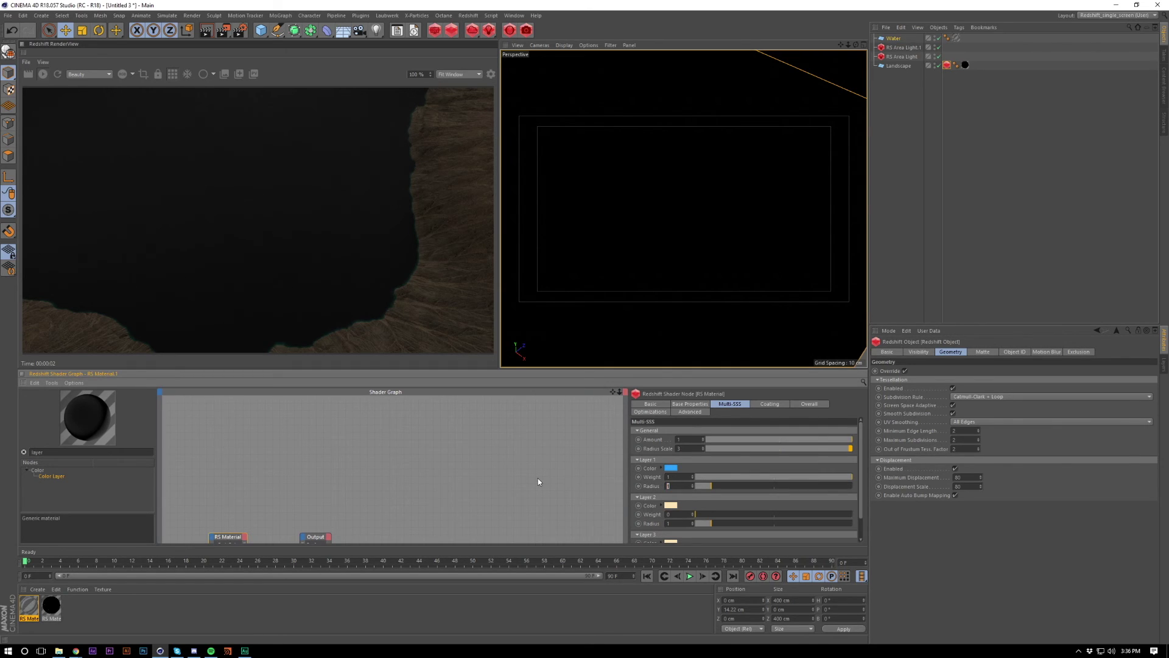
text(10)
key(Return)
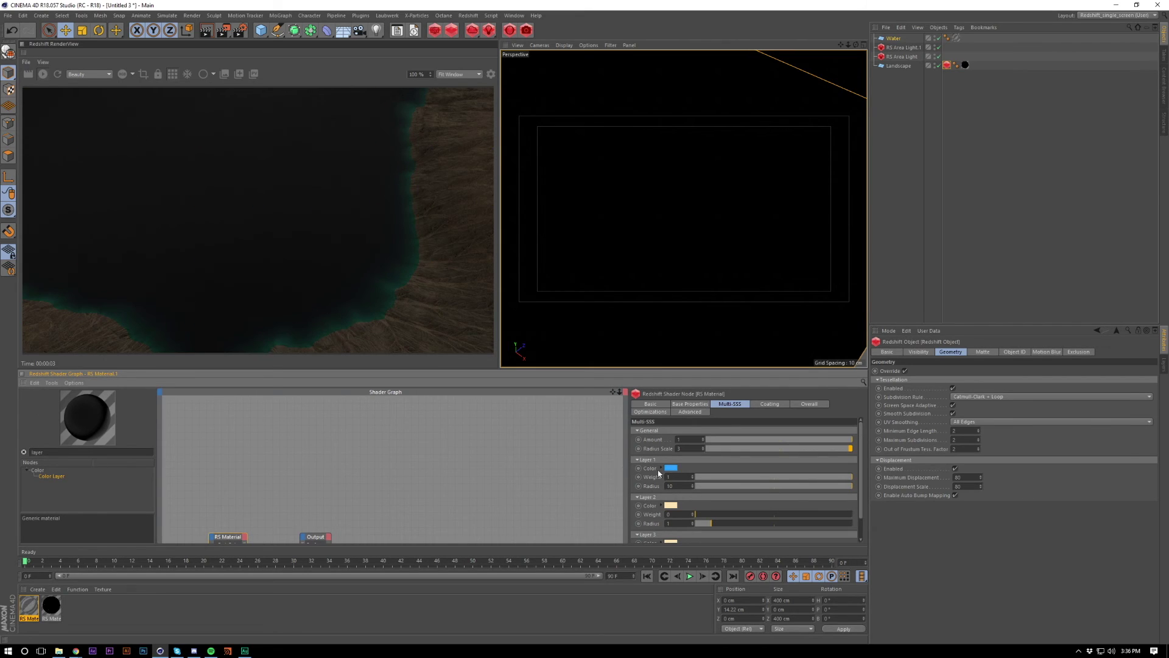
scroll(669, 483, down, 1)
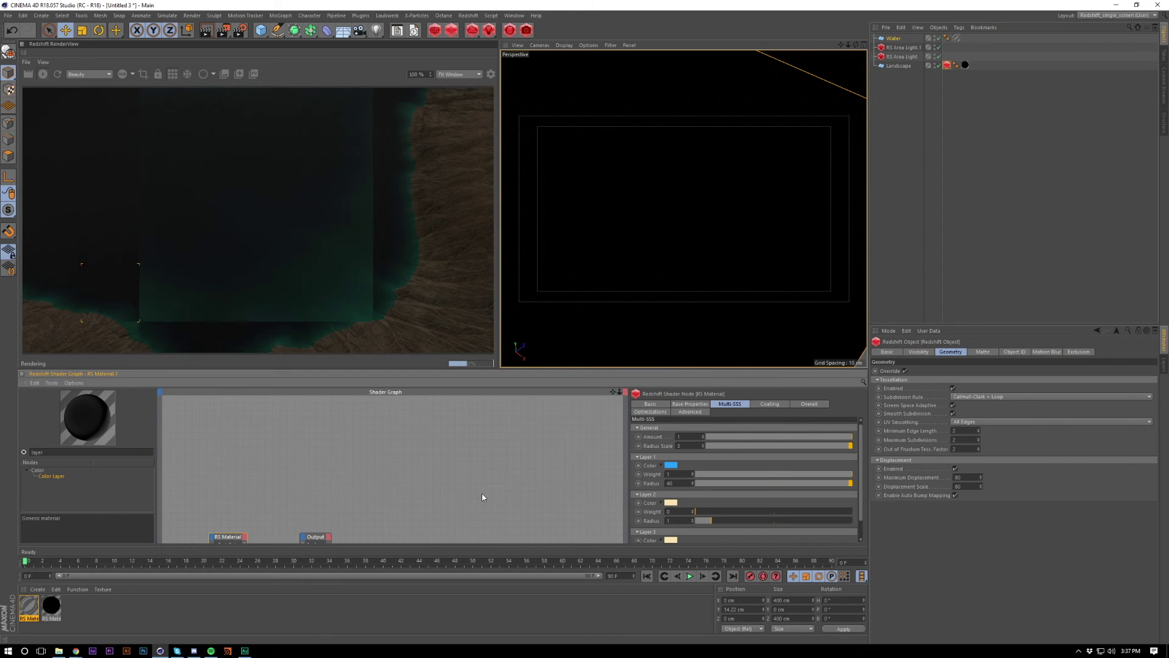
scroll(653, 247, down, 5)
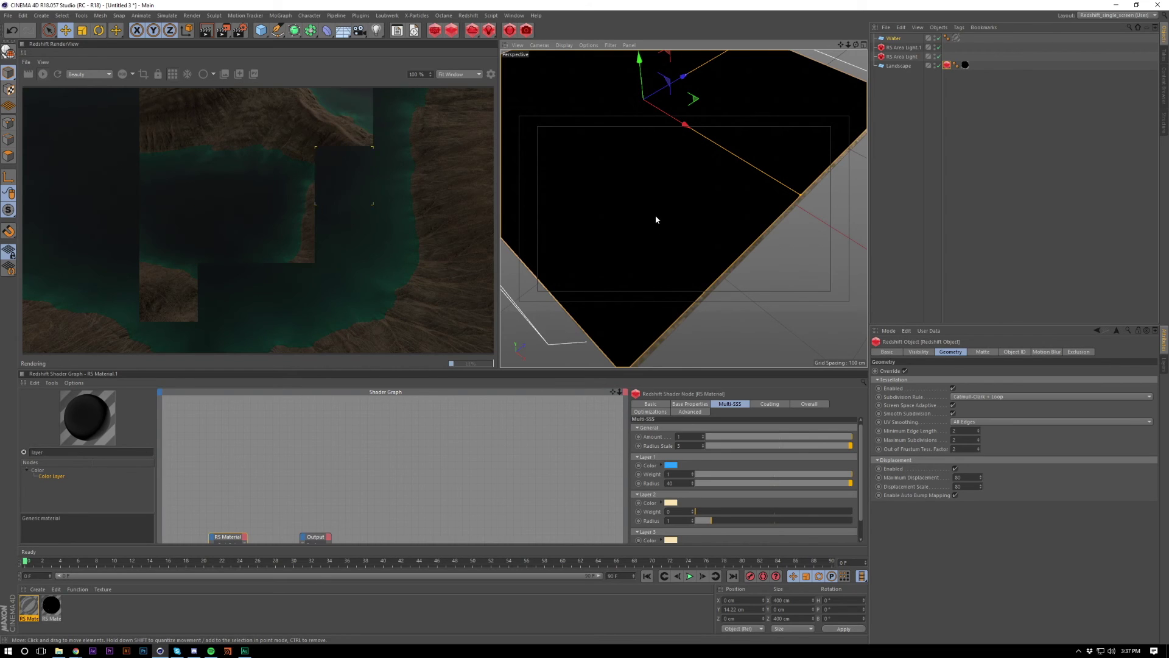
Set the water material's Multi-SSS Layer 1 radius to 35.
alt+middle_drag(655, 215, 666, 270)
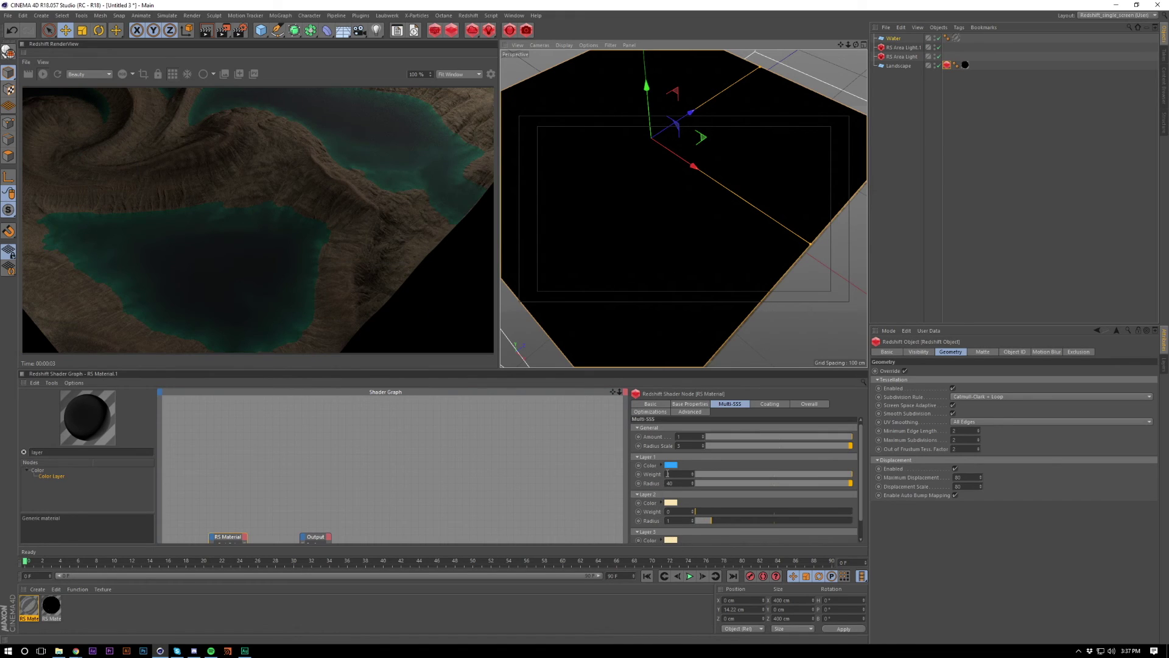
drag(681, 484, 569, 488)
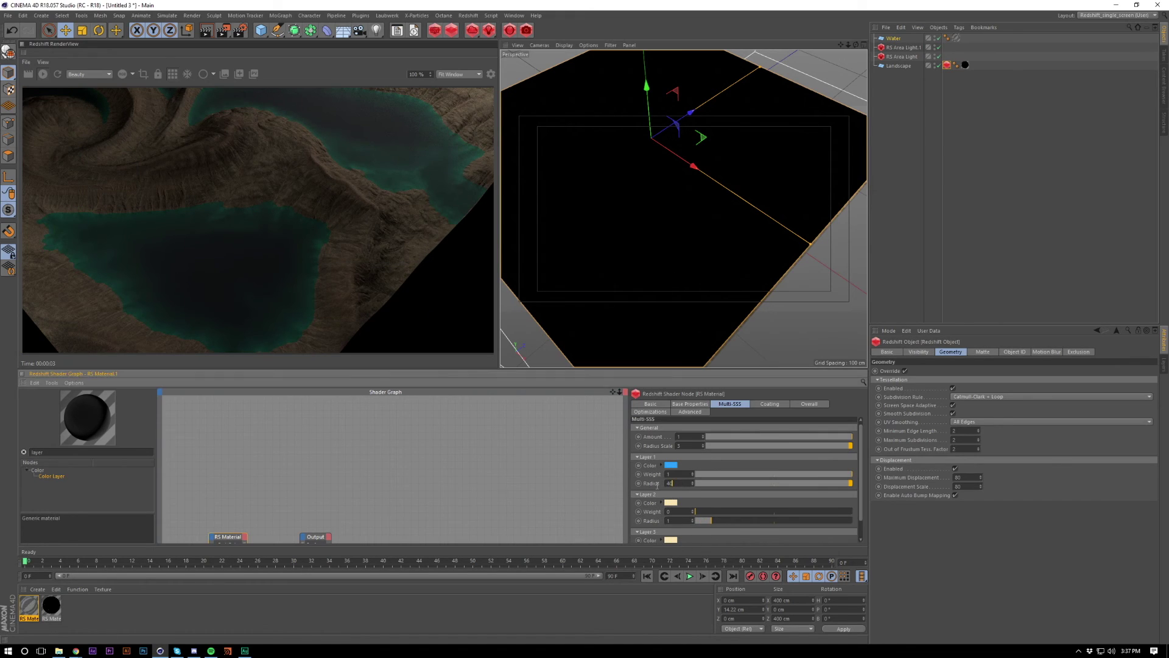
text(35)
key(Return)
Add a Redshift camera and set its X and Z positions to 0 cm.
click(922, 248)
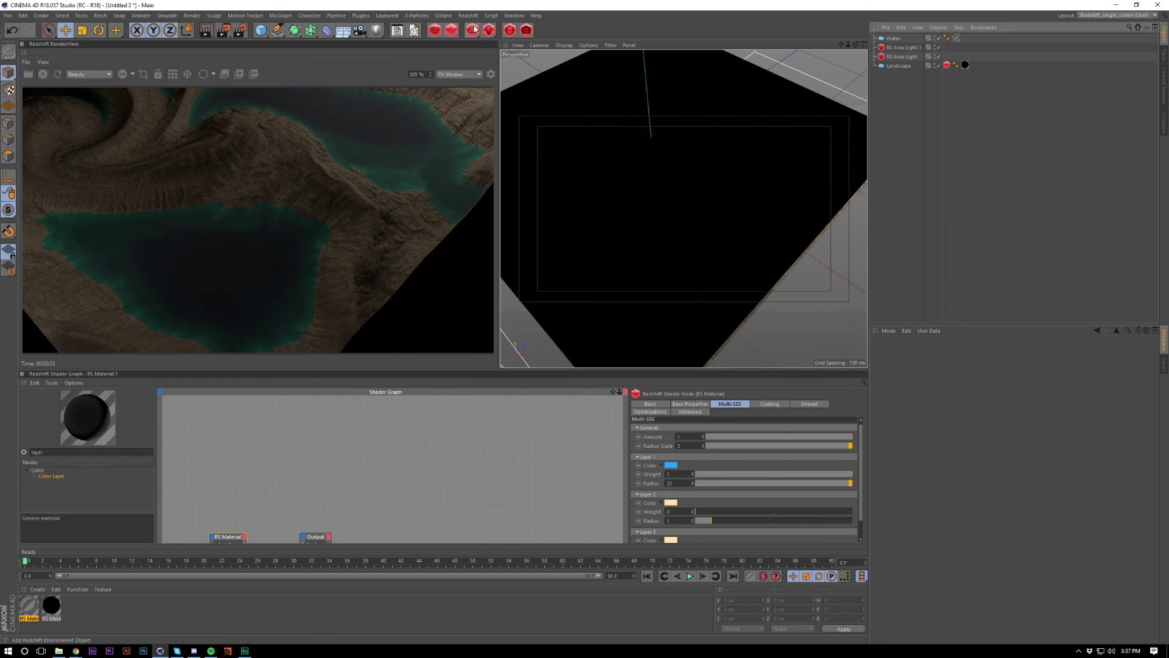
drag(526, 30, 579, 35)
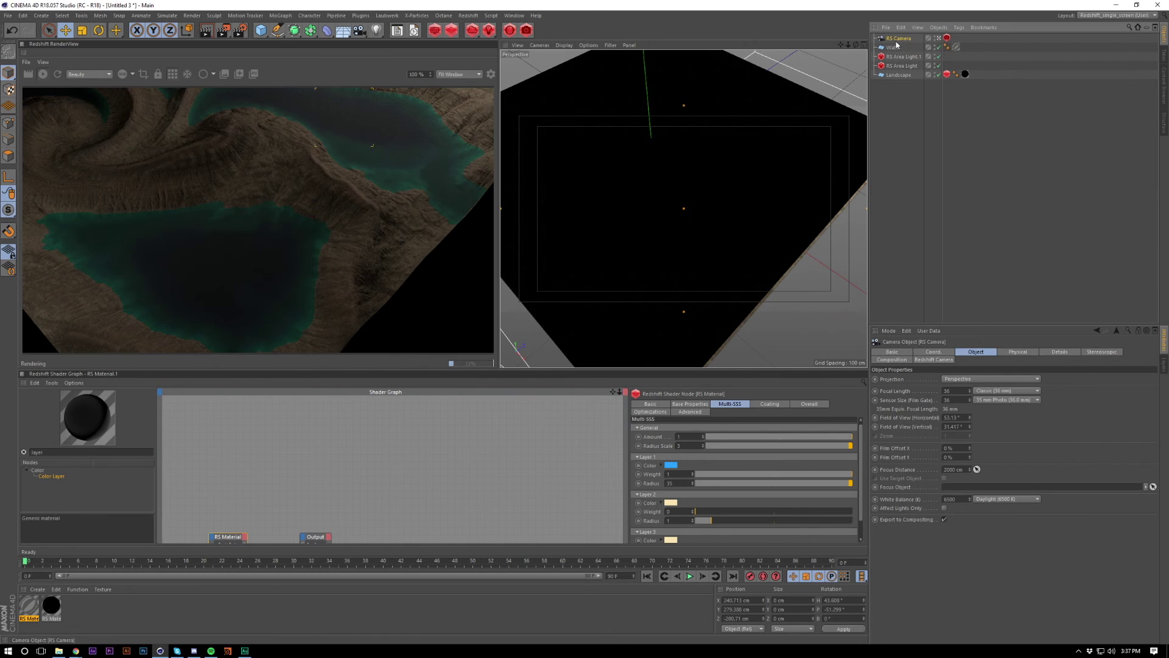
click(933, 351)
click(906, 379)
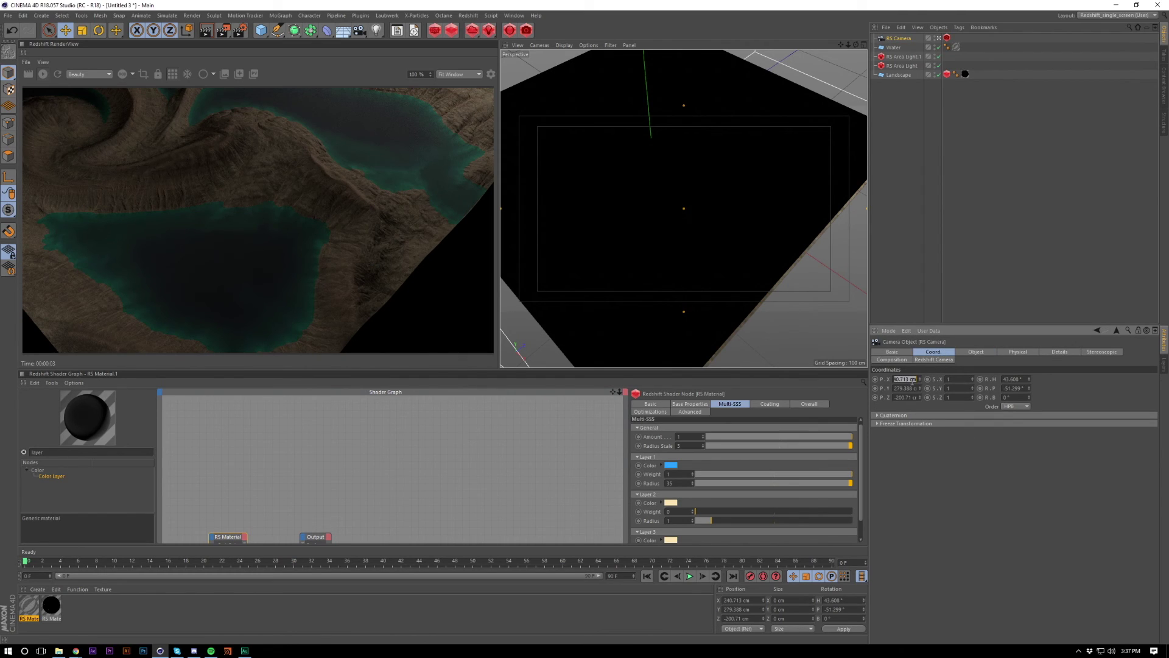
text(0)
key(Tab)
key(Tab)
text(0)
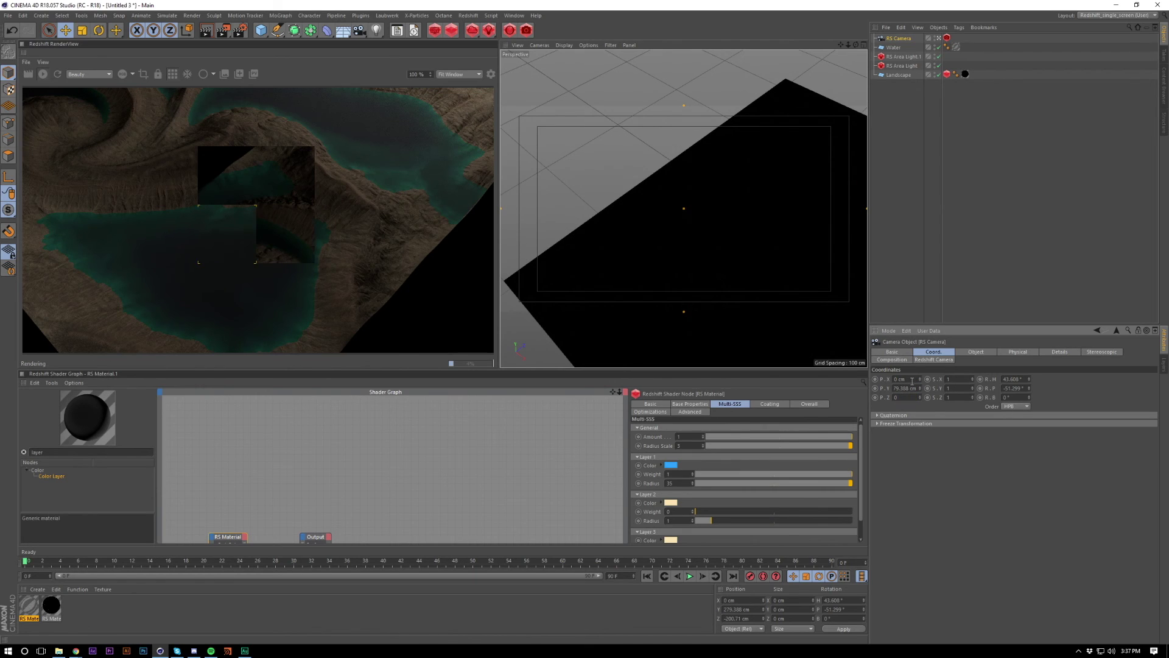
Aim the camera straight down with heading 0° and pitch -90°, and raise its Y position to frame more landscape.
key(Tab)
key(Tab)
key(Tab)
key(Tab)
key(Tab)
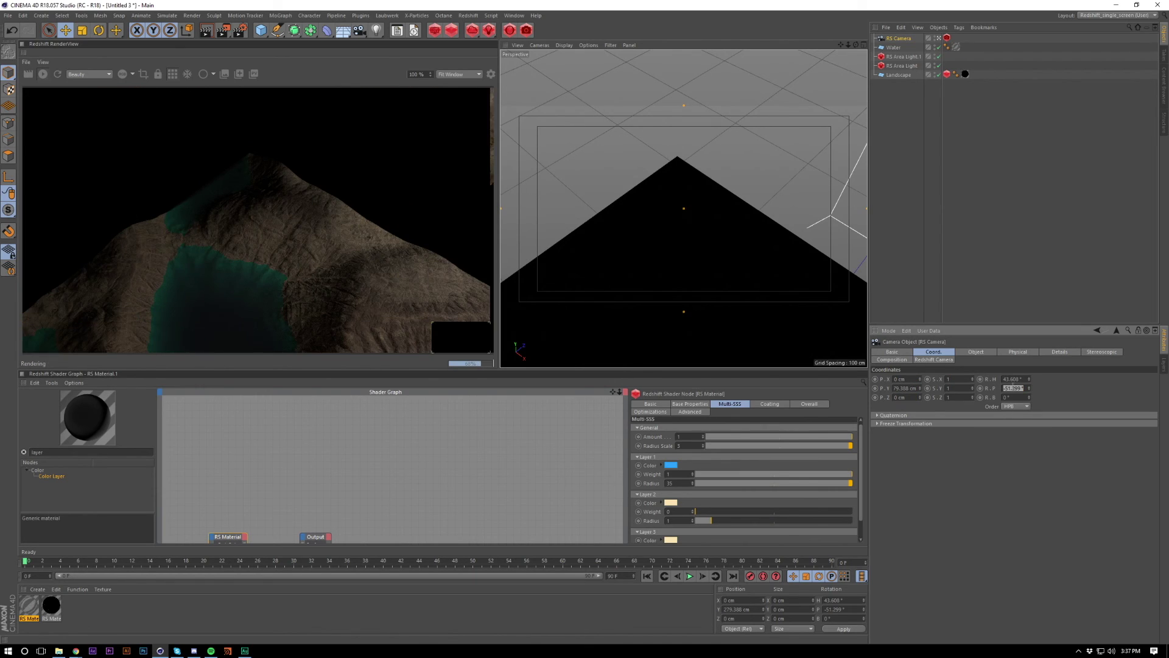
click(1020, 378)
text(0)
key(Tab)
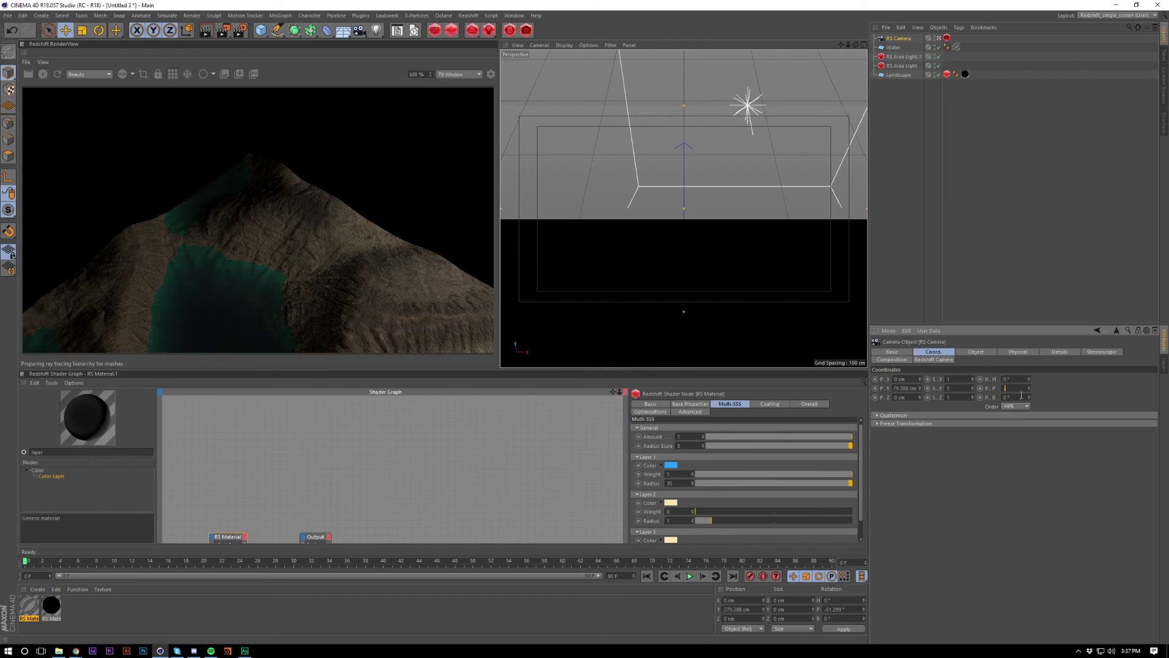
text(-90)
key(Tab)
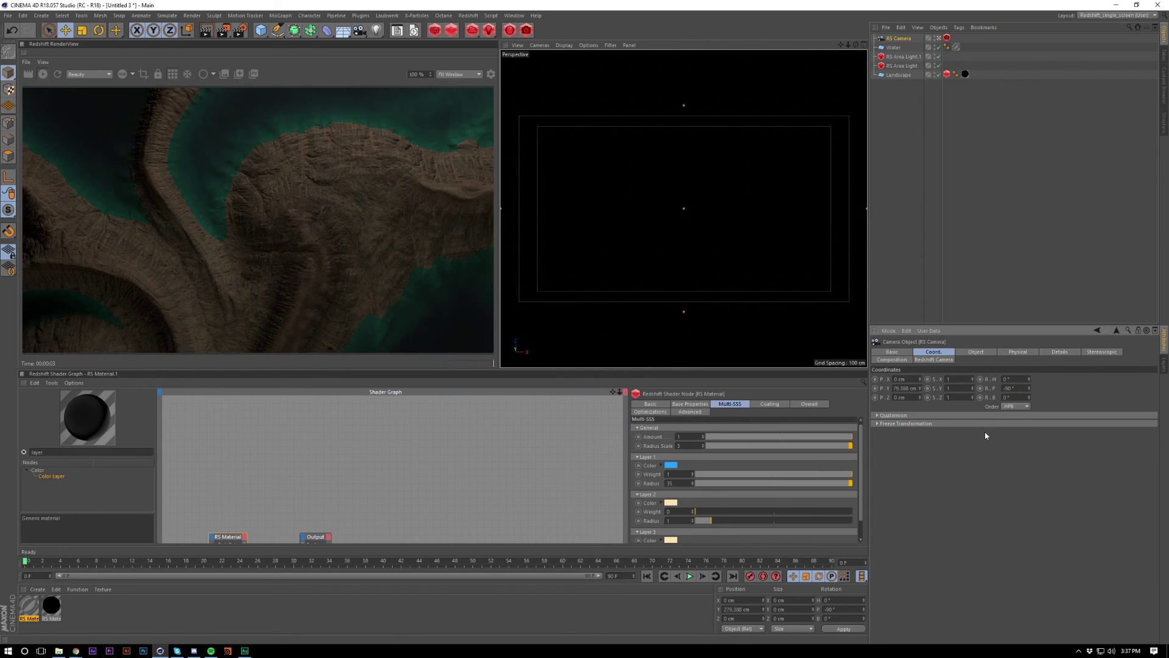
drag(919, 388, 919, 391)
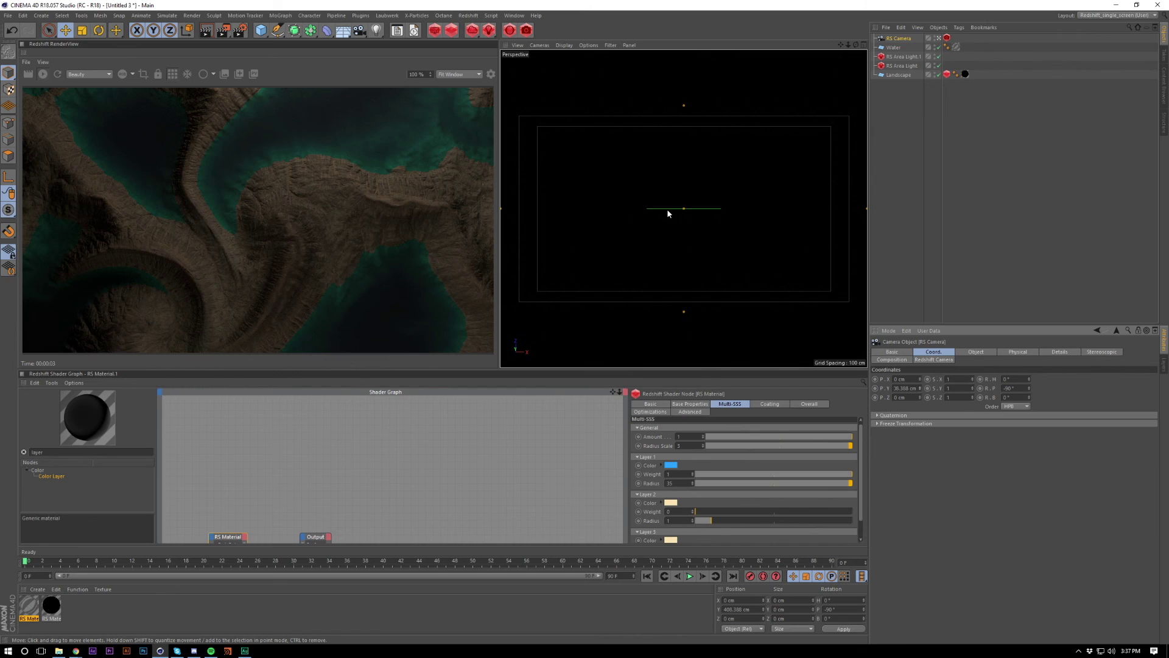
Try an intensity multiplier of 12 on RS Area Light.1, and settle on 7.
click(904, 56)
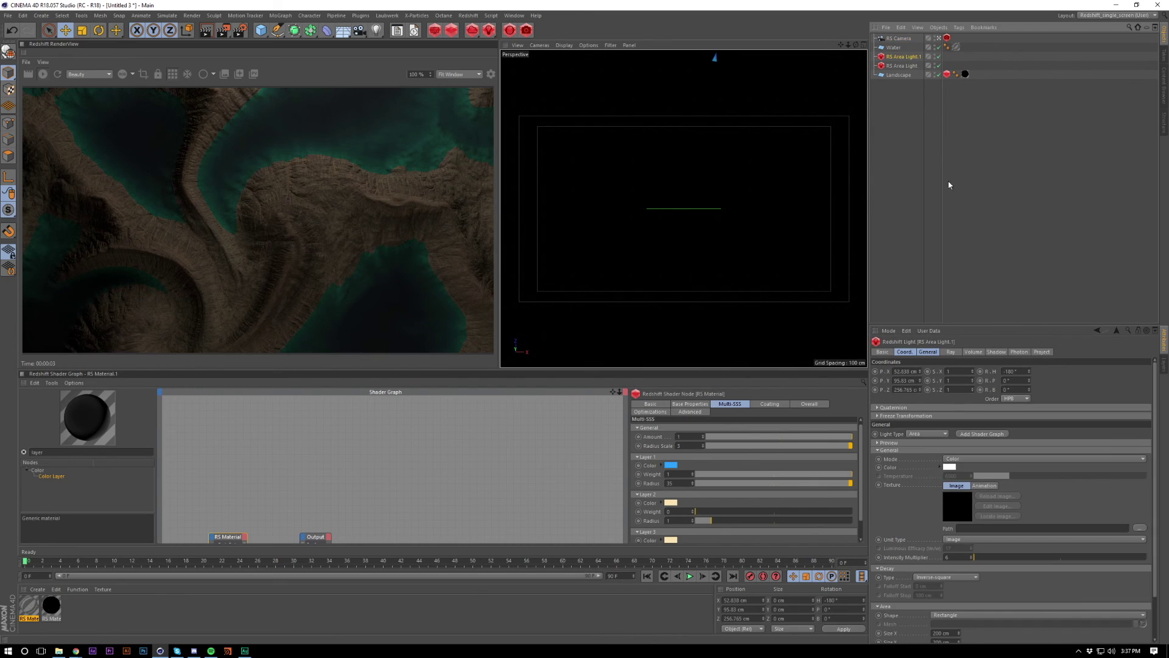
double_click(960, 557)
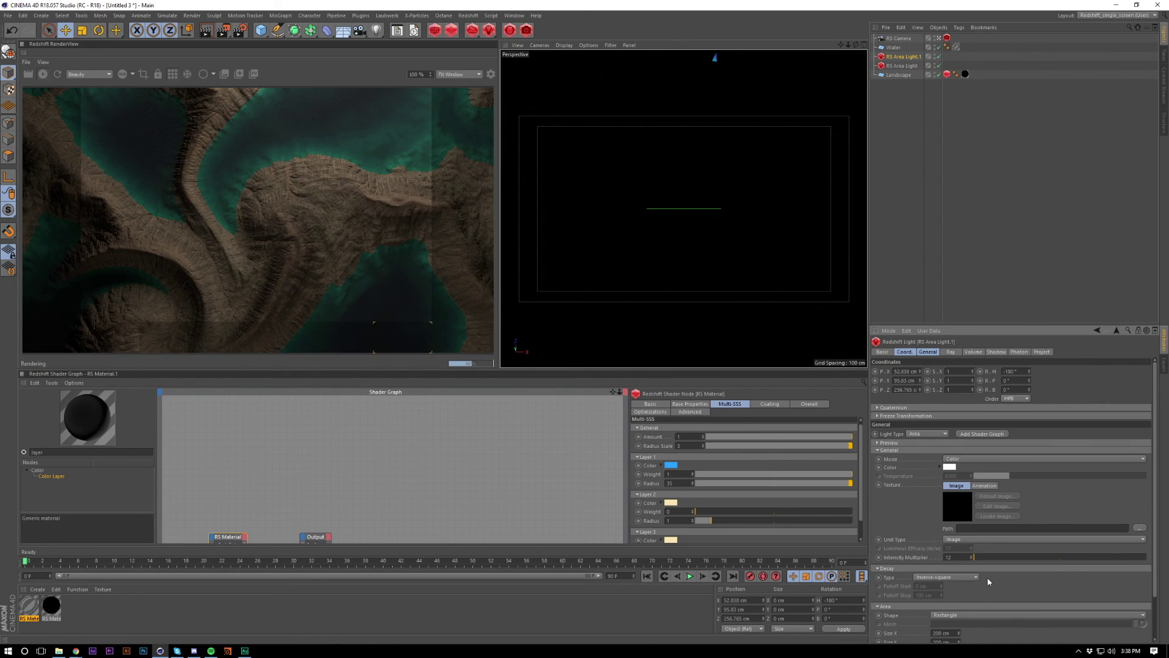
drag(955, 557, 936, 560)
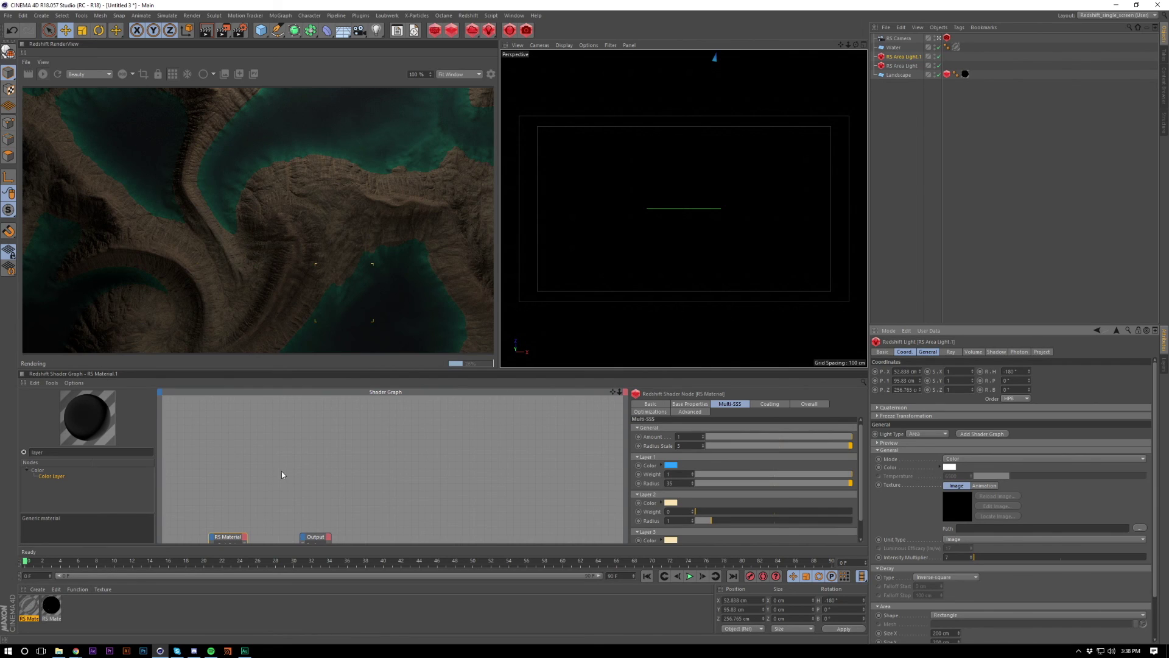
Enable Mirror U and Mirror V on the texture node of the landscape material.
click(52, 605)
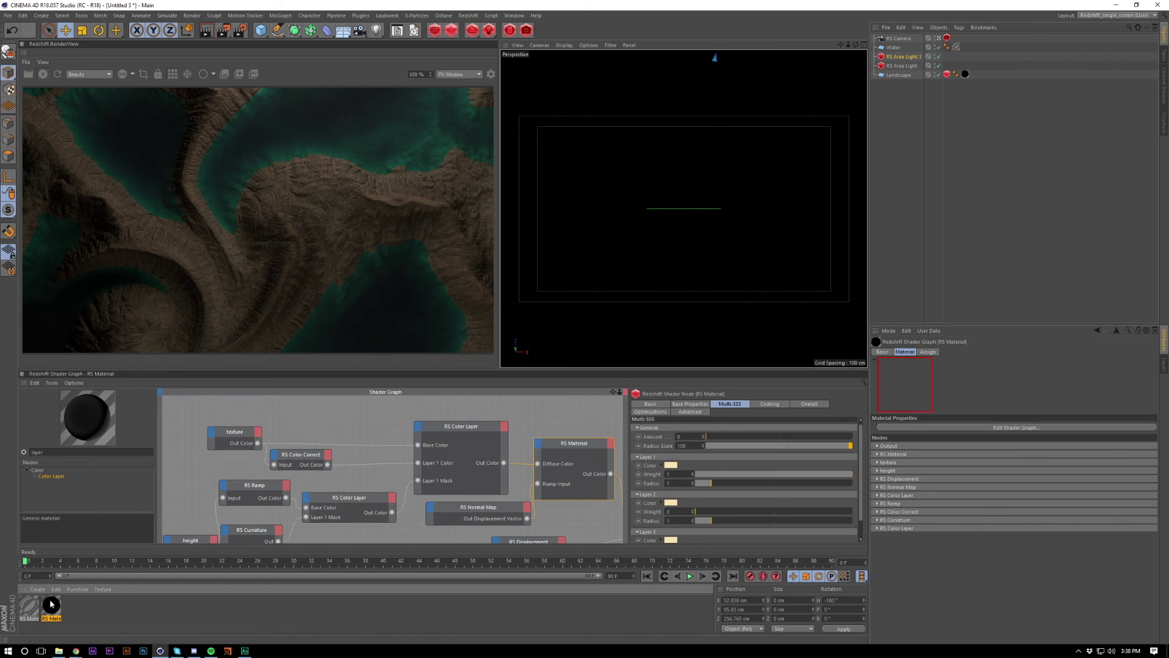
middle_drag(361, 485, 365, 454)
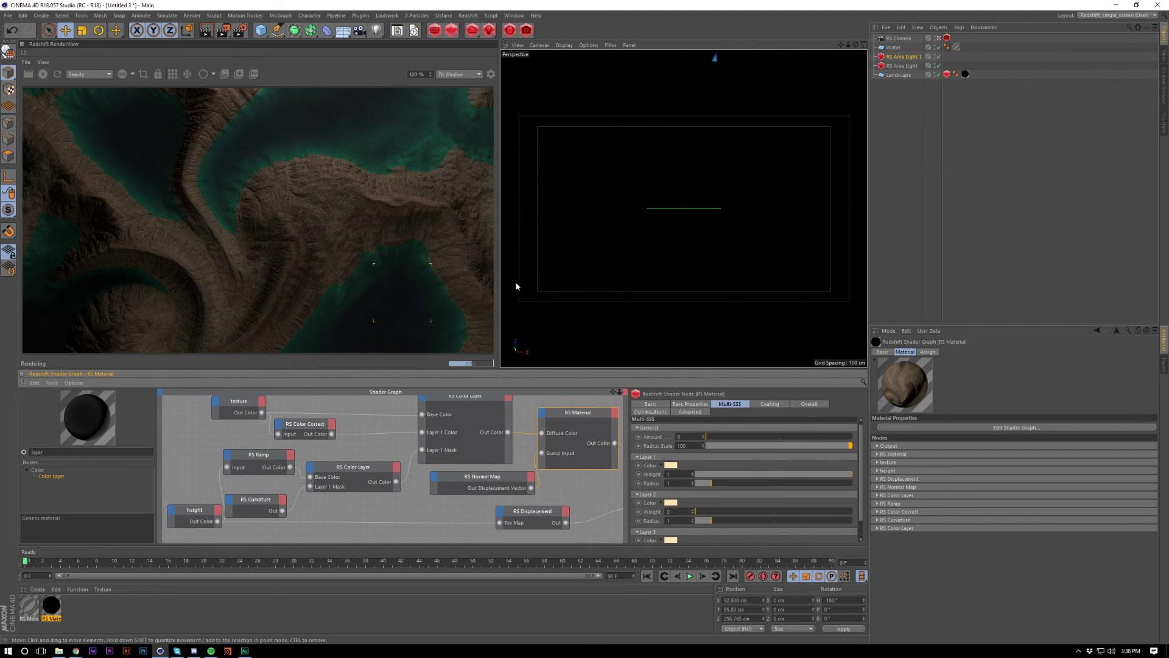
click(240, 403)
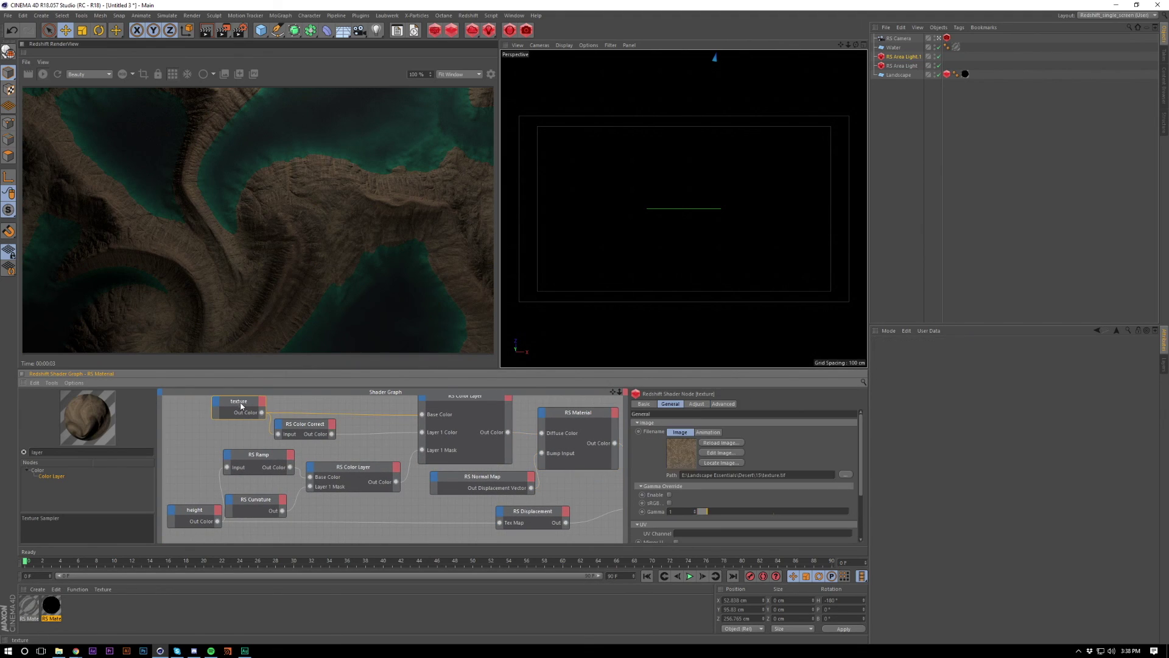
scroll(671, 507, down, 3)
click(677, 482)
click(676, 475)
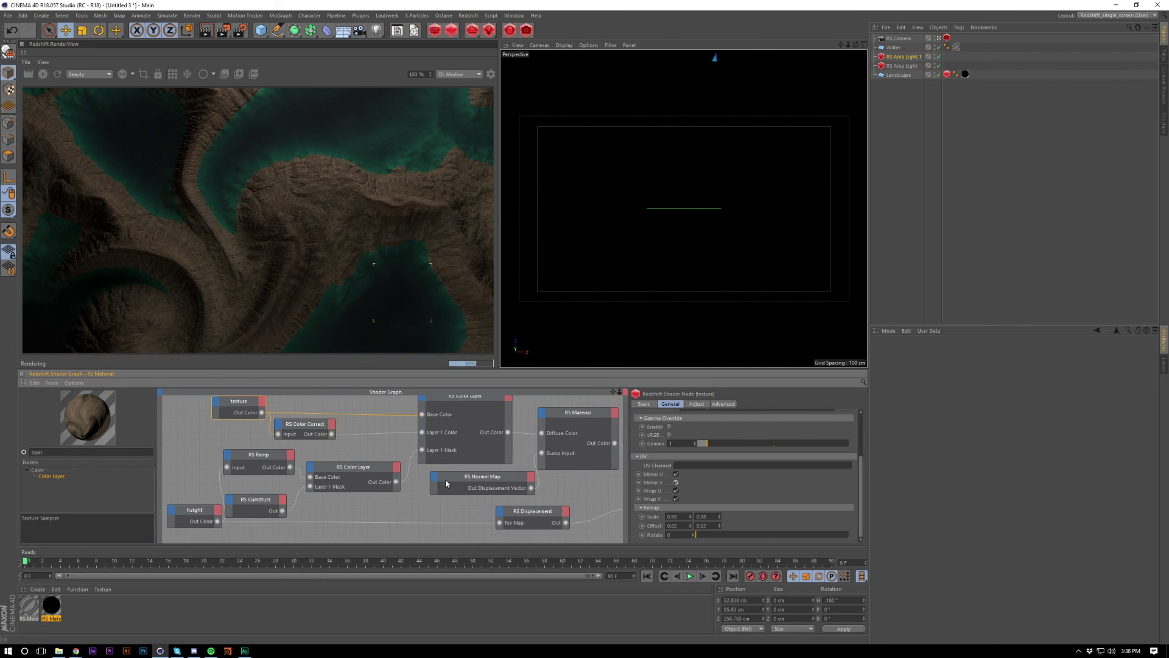
Inspect the RS Normal Map node's advanced Alternate and Repeats settings for mirroring options.
click(469, 478)
click(697, 404)
click(651, 442)
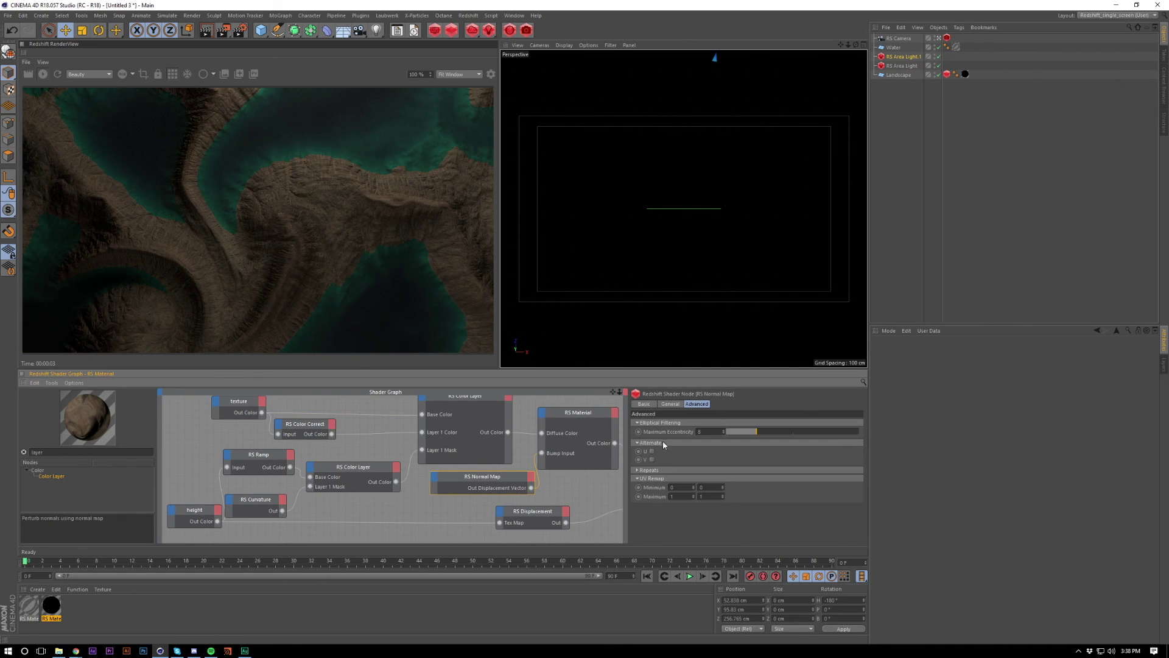
click(661, 471)
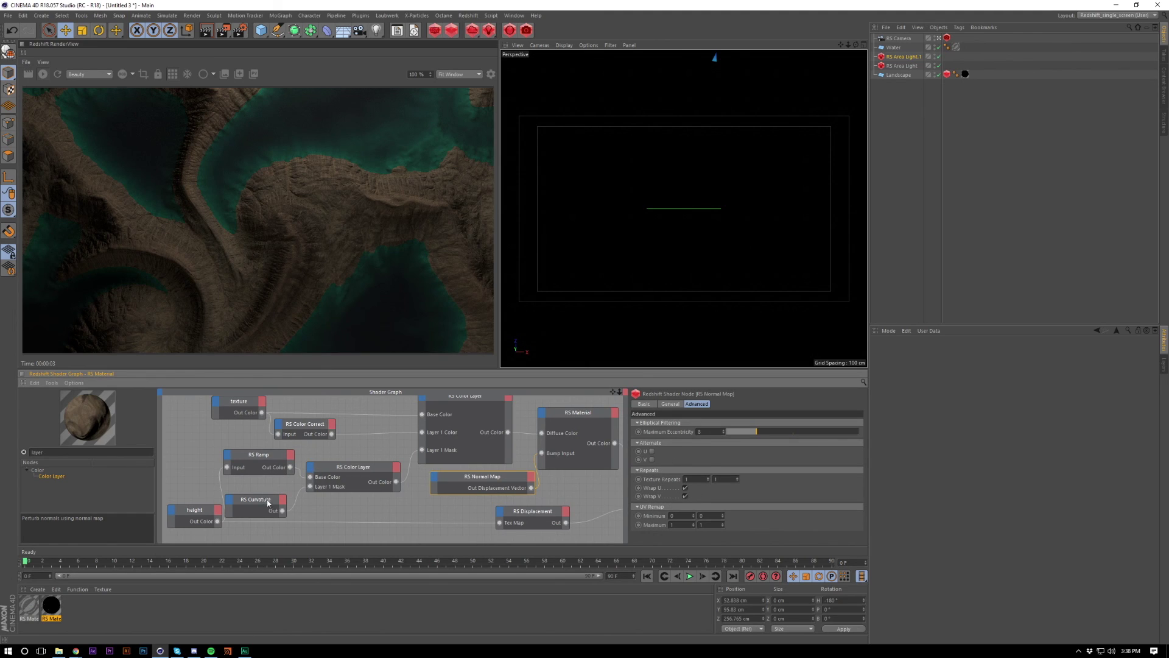
Enable Mirror U and Mirror V on the landscape material's height node.
click(207, 512)
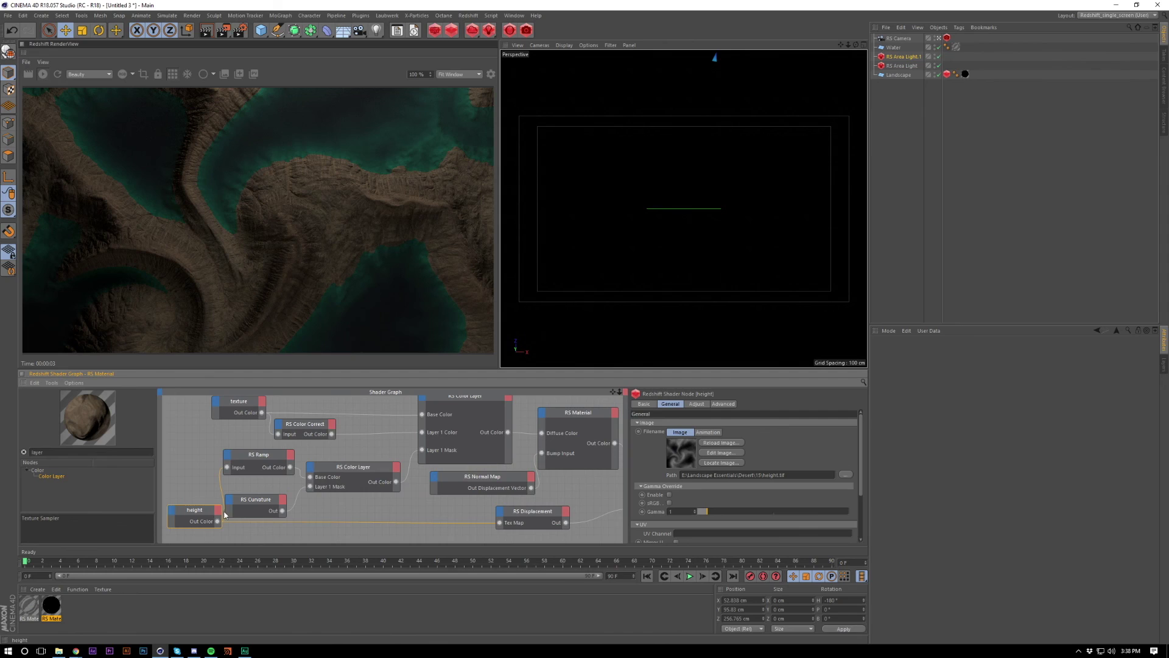
scroll(654, 504, down, 3)
click(676, 473)
click(675, 482)
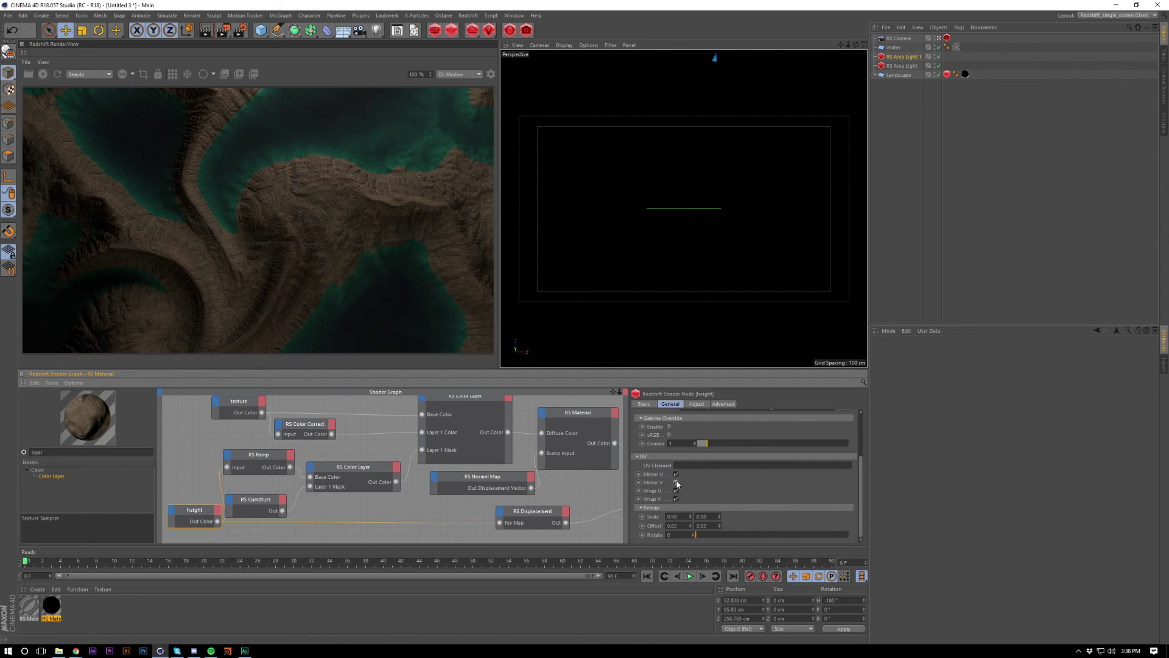
Set Length U and Length V to 50% on the Landscape object's texture tag.
click(964, 74)
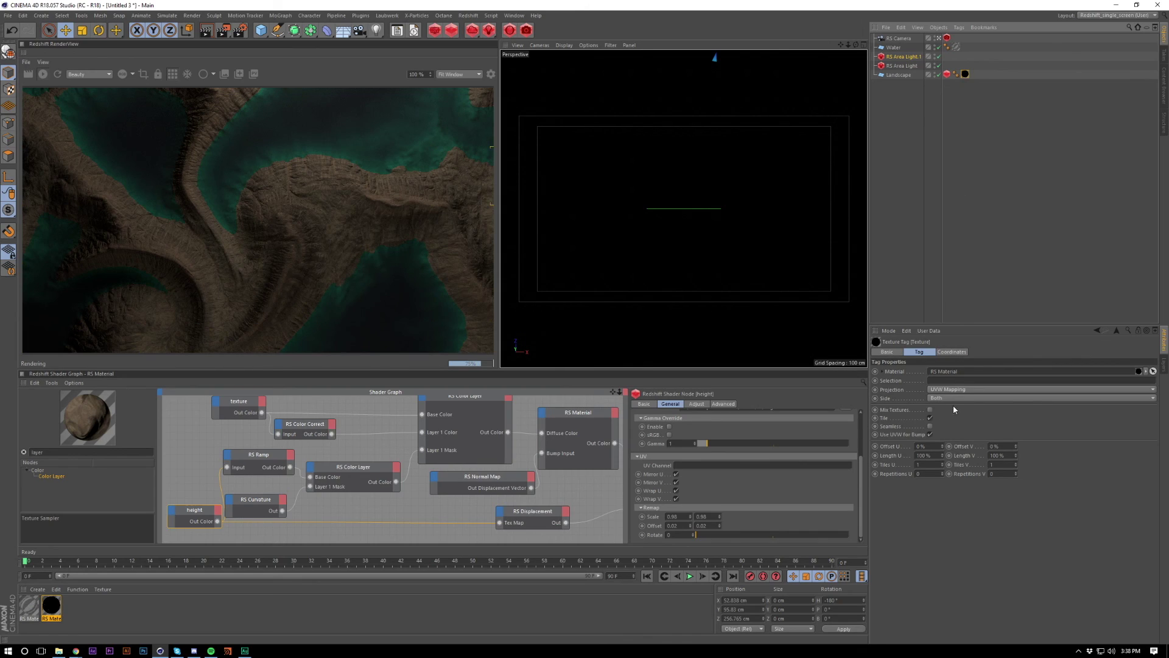
click(923, 455)
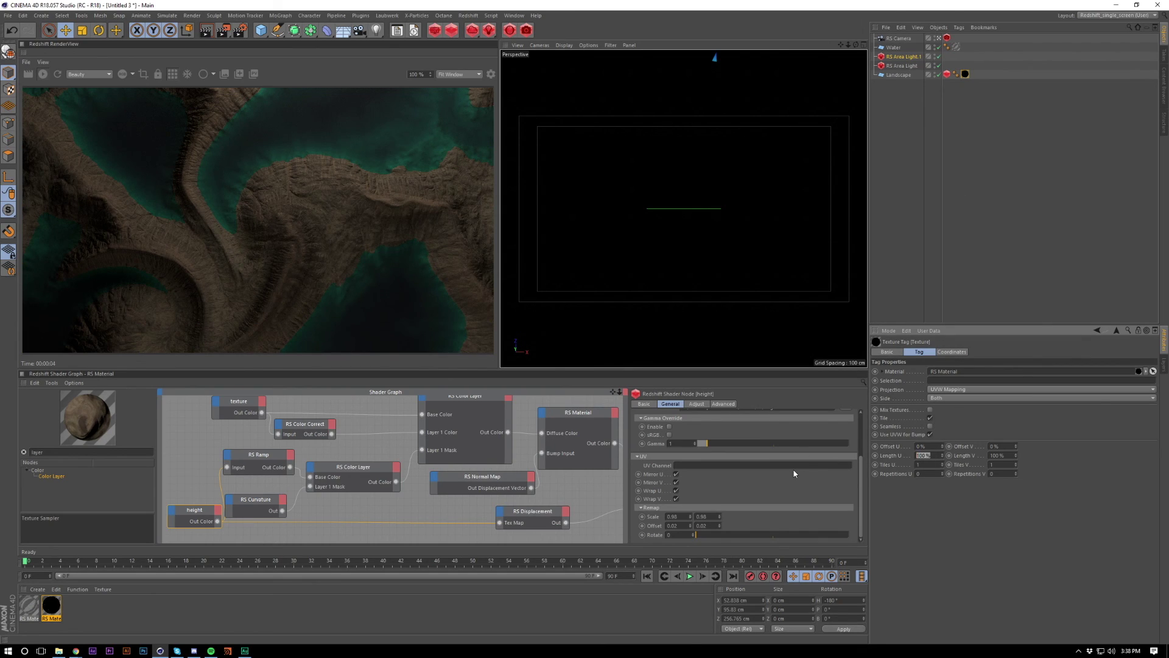
text(50)
key(Return)
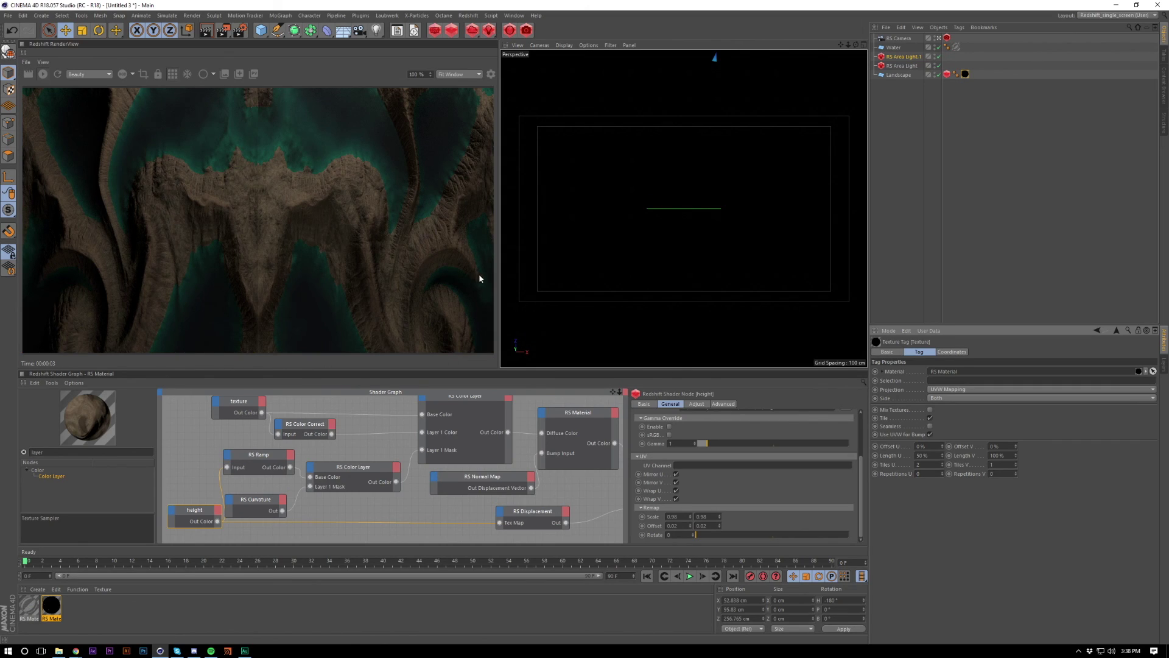
double_click(997, 455)
text(50)
key(Return)
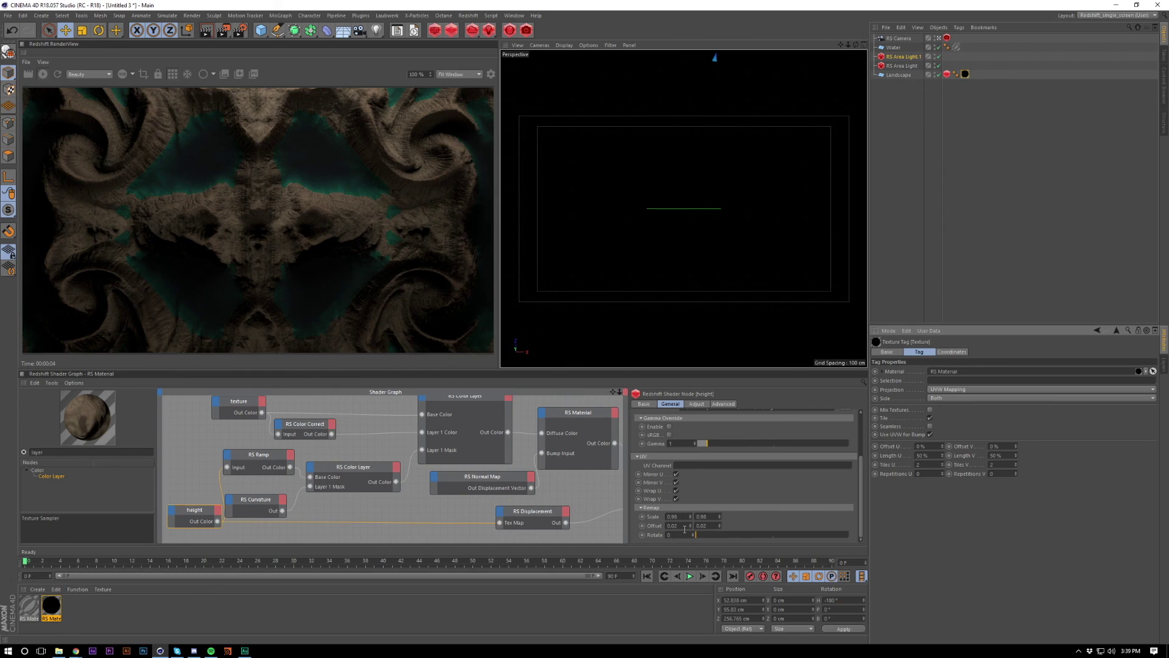
Try an Offset U and Offset V of 50% on the landscape texture tag.
double_click(929, 445)
text(50)
key(Tab)
text(50)
key(Return)
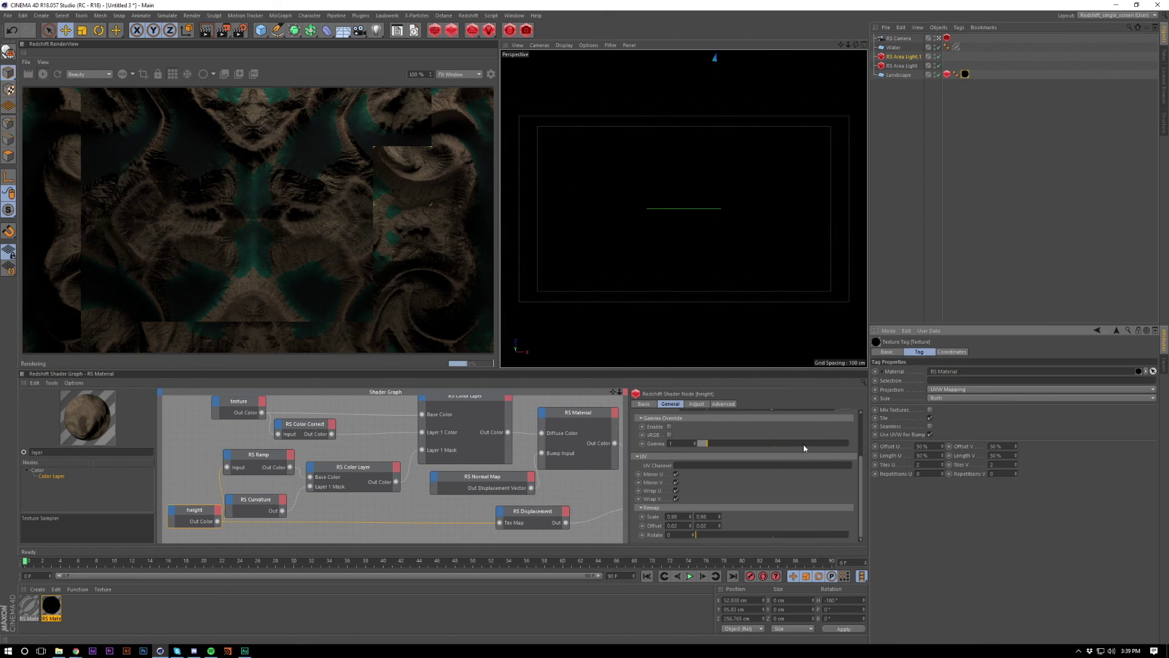
Set the landscape texture tag's Offset U and Offset V to 25%.
drag(930, 445, 894, 467)
text(25)
key(Tab)
text(25)
key(Return)
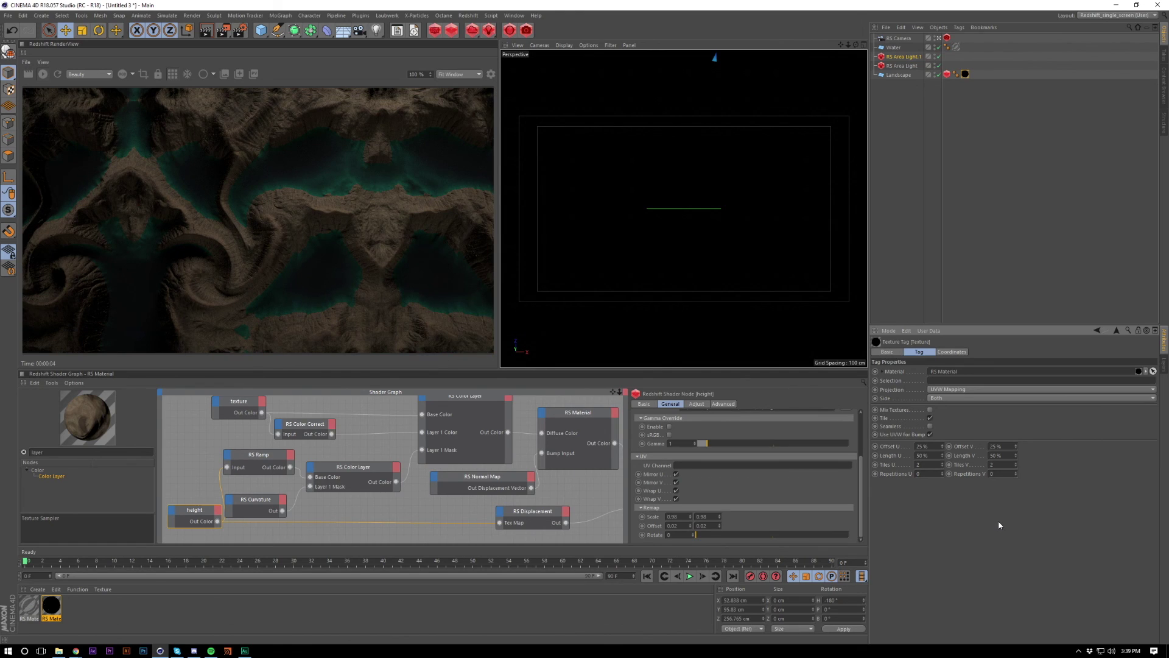
Set the landscape texture tag's Length U and Length V to 70%.
double_click(937, 455)
text(70)
key(Return)
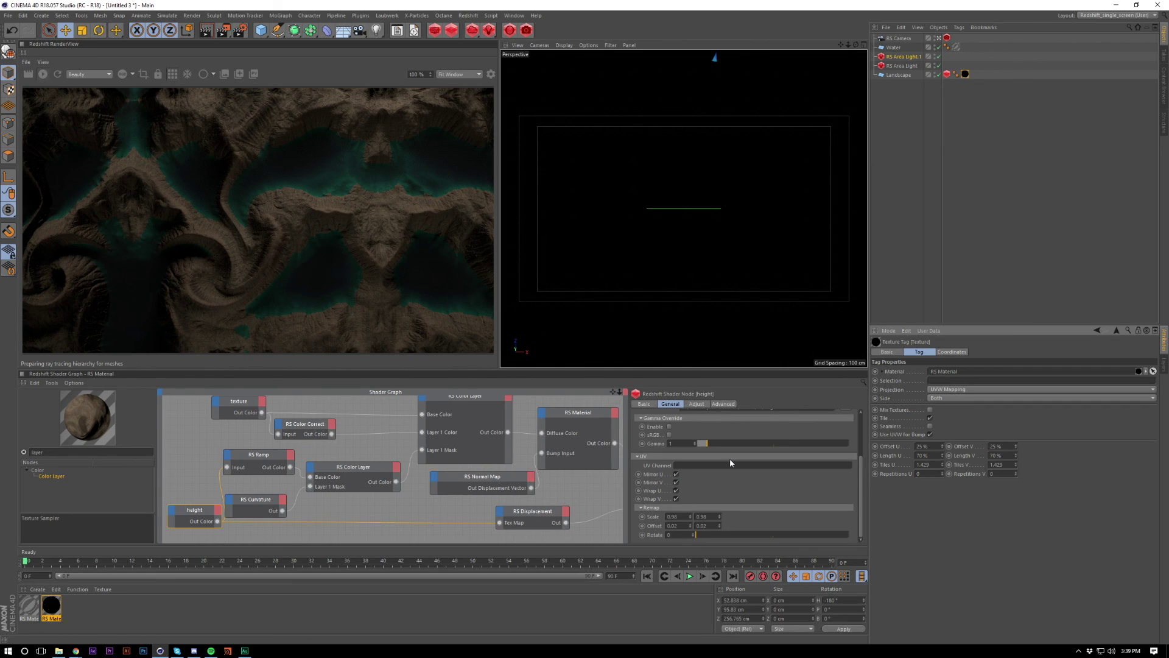